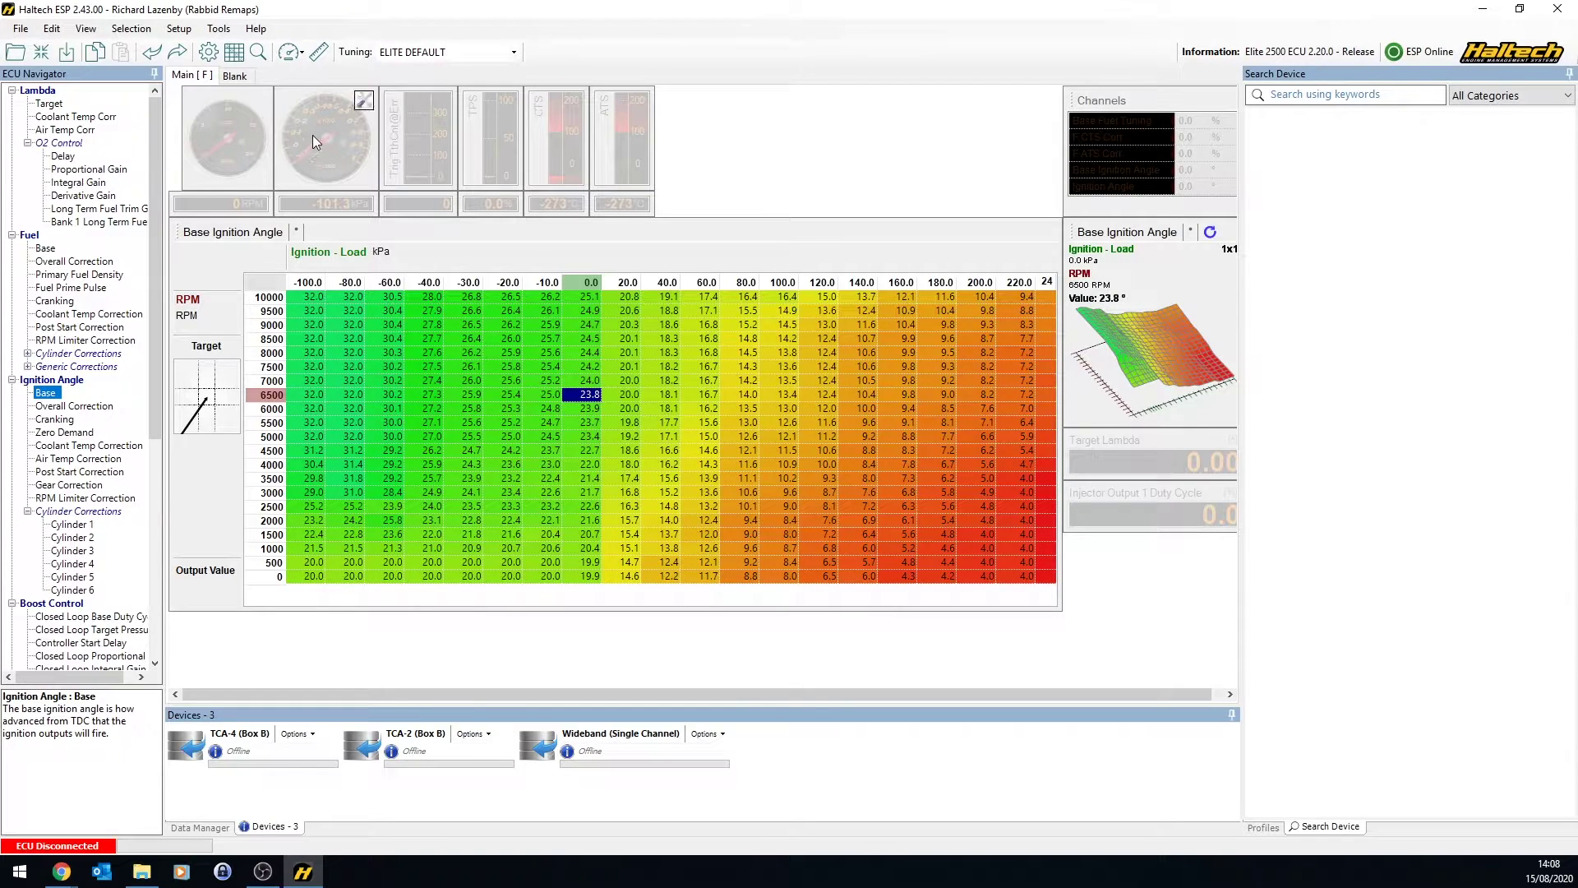
# Open Main Setup on the Functions page, hiding and then restoring the searchable function list
pyautogui.click(205, 31)
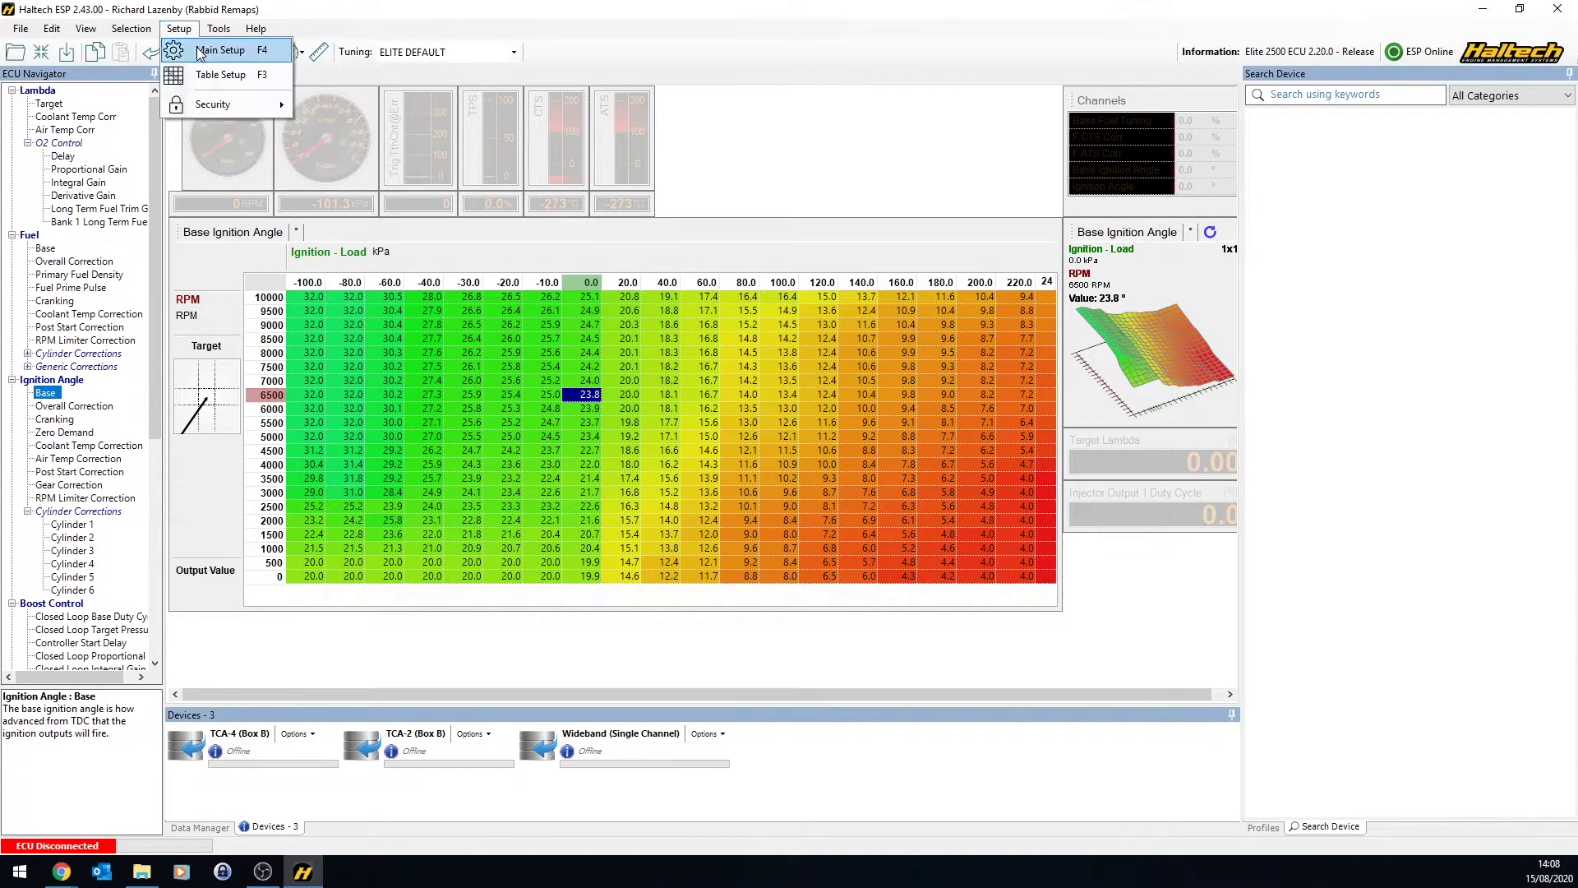
pyautogui.click(220, 50)
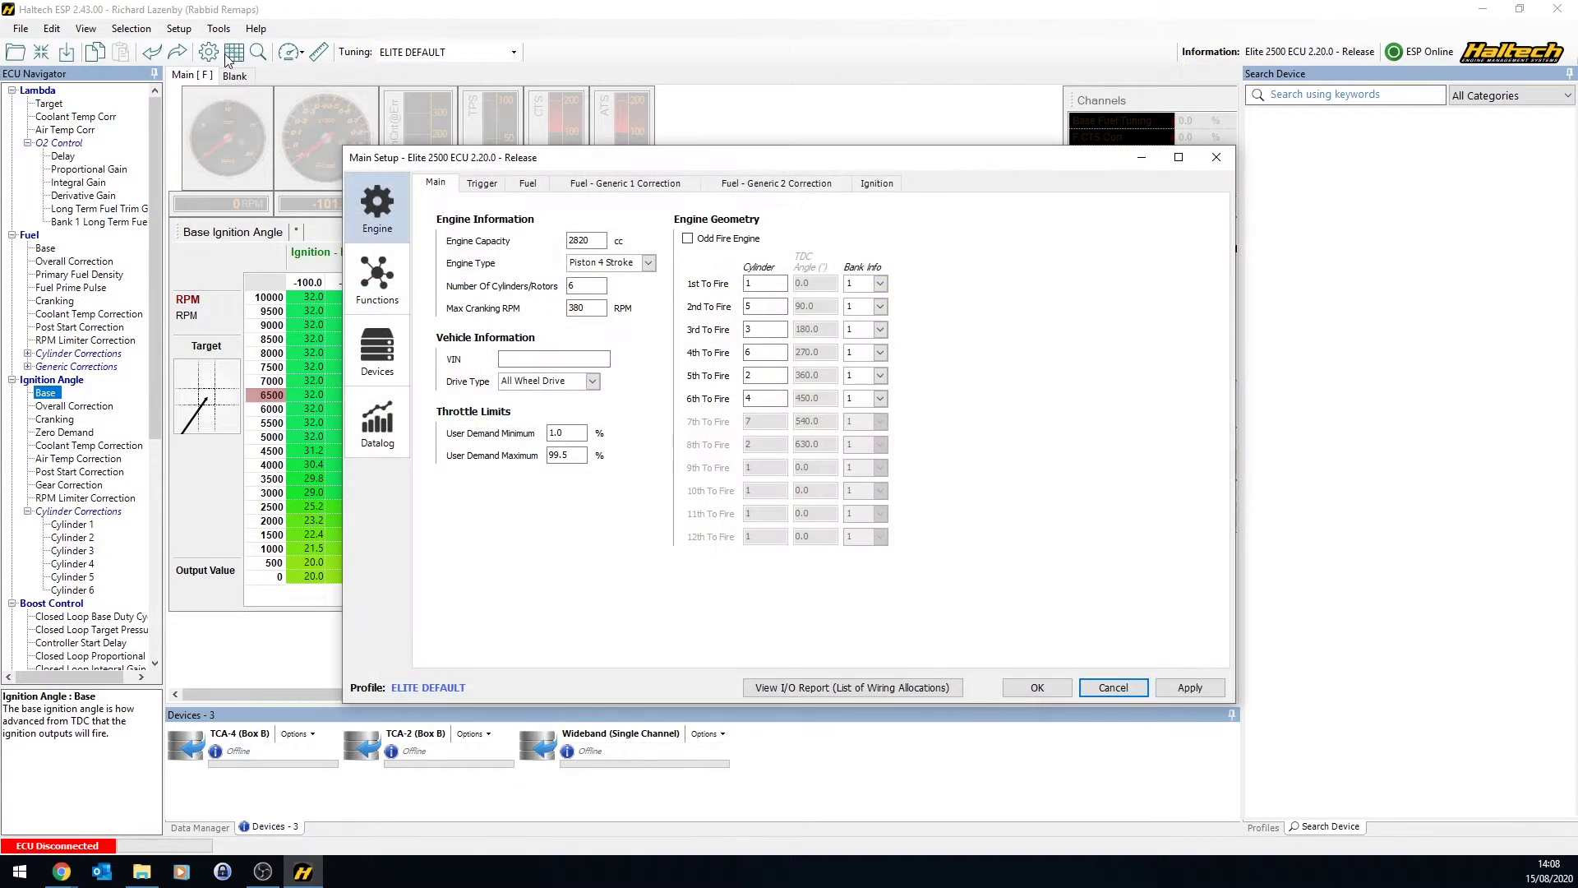
pyautogui.click(363, 263)
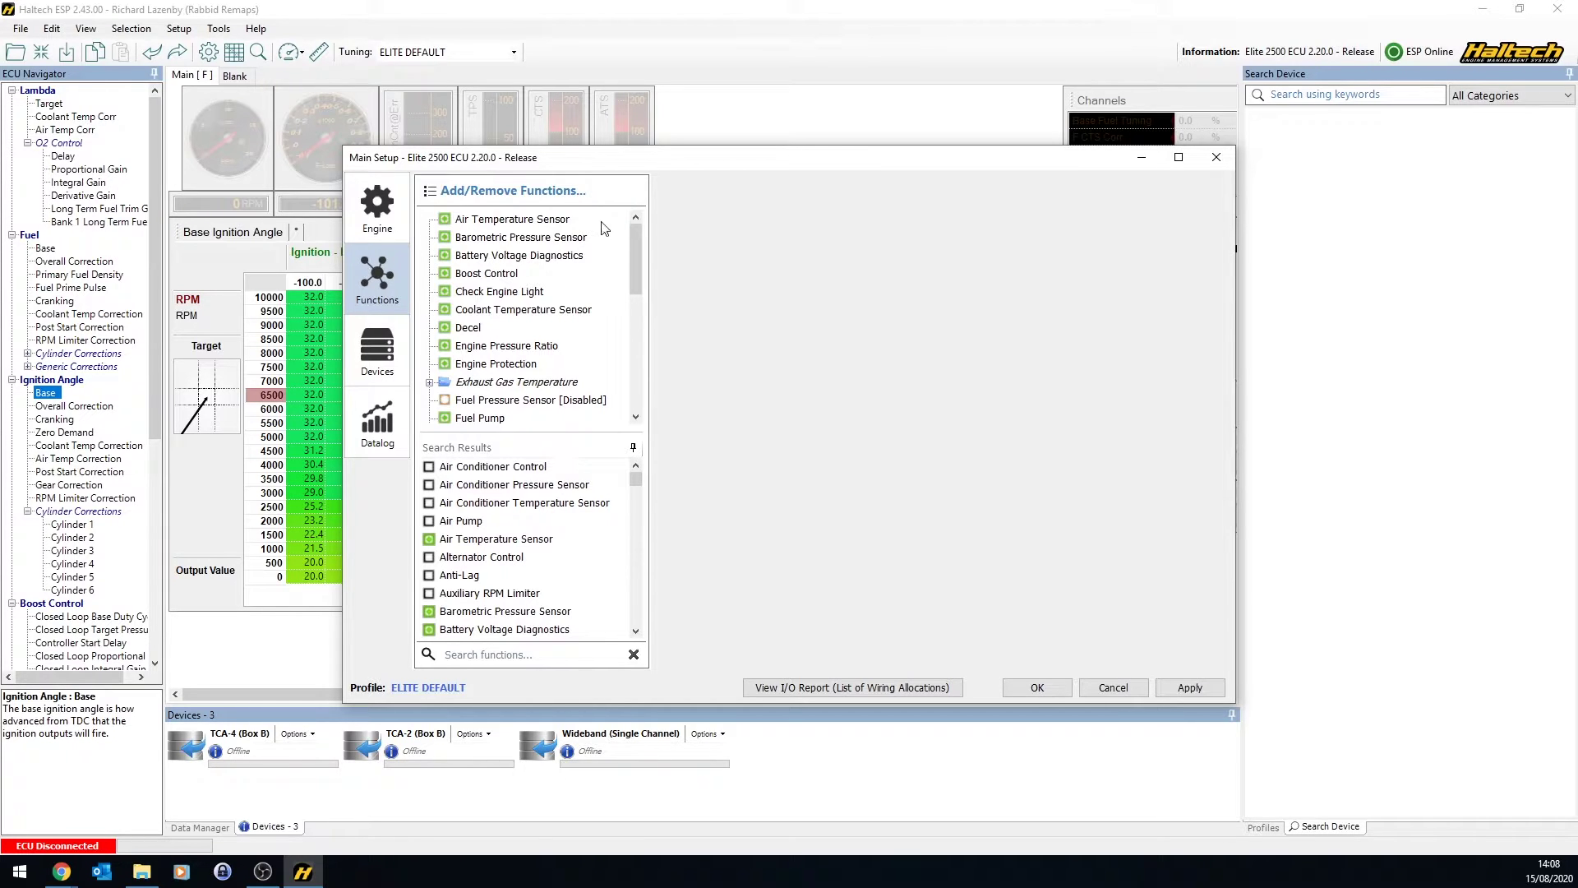
pyautogui.moveTo(634, 473)
pyautogui.mouseDown()
pyautogui.moveTo(635, 629)
pyautogui.moveTo(634, 477)
pyautogui.mouseUp()
pyautogui.click(632, 447)
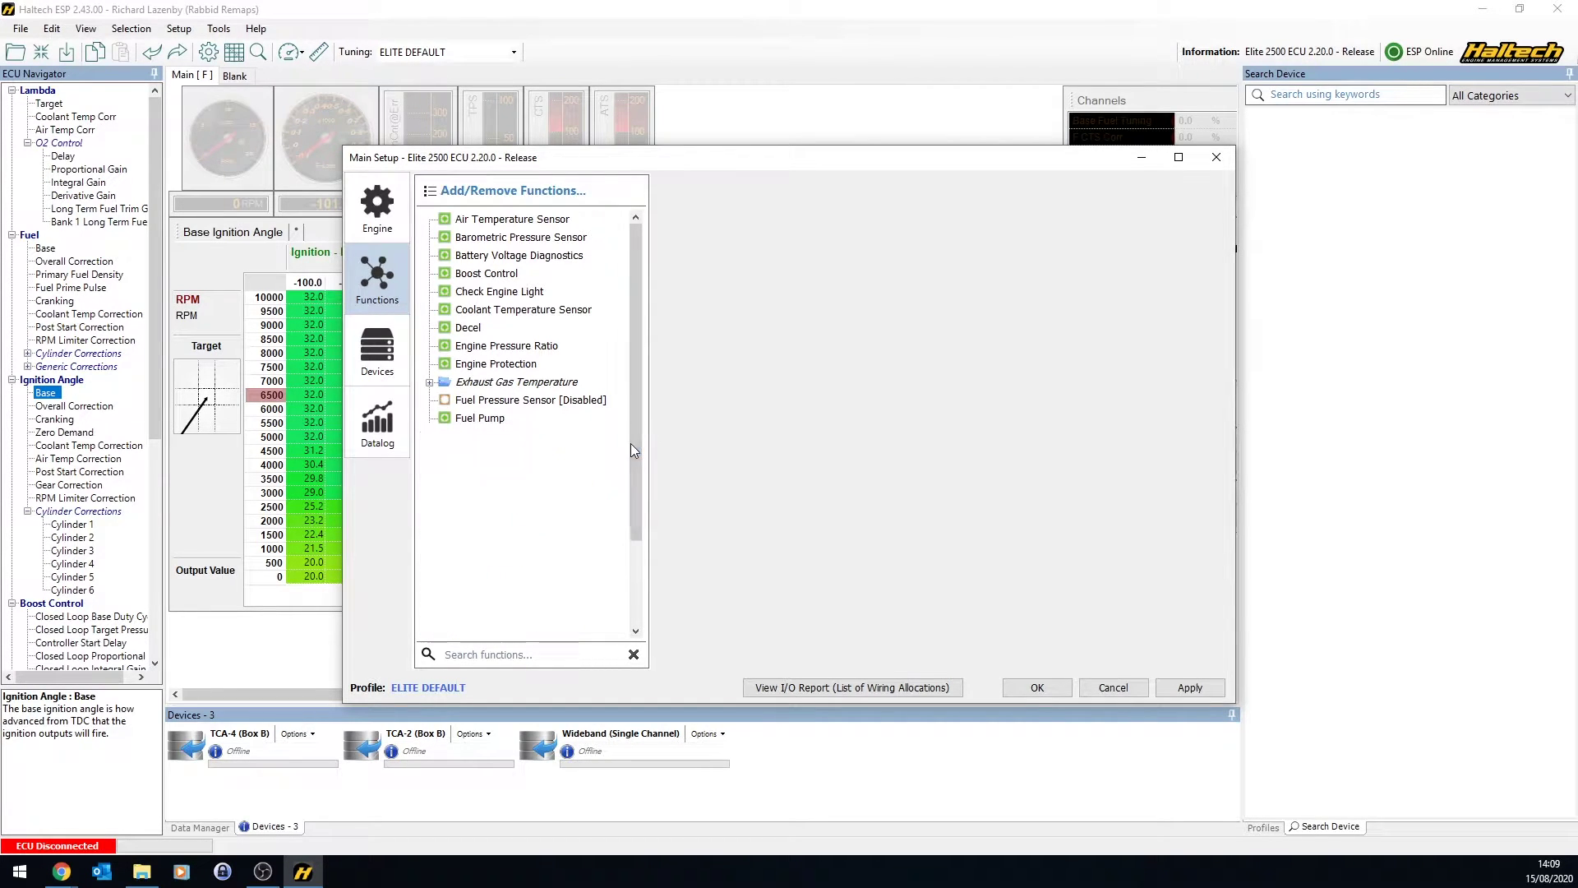
pyautogui.click(510, 656)
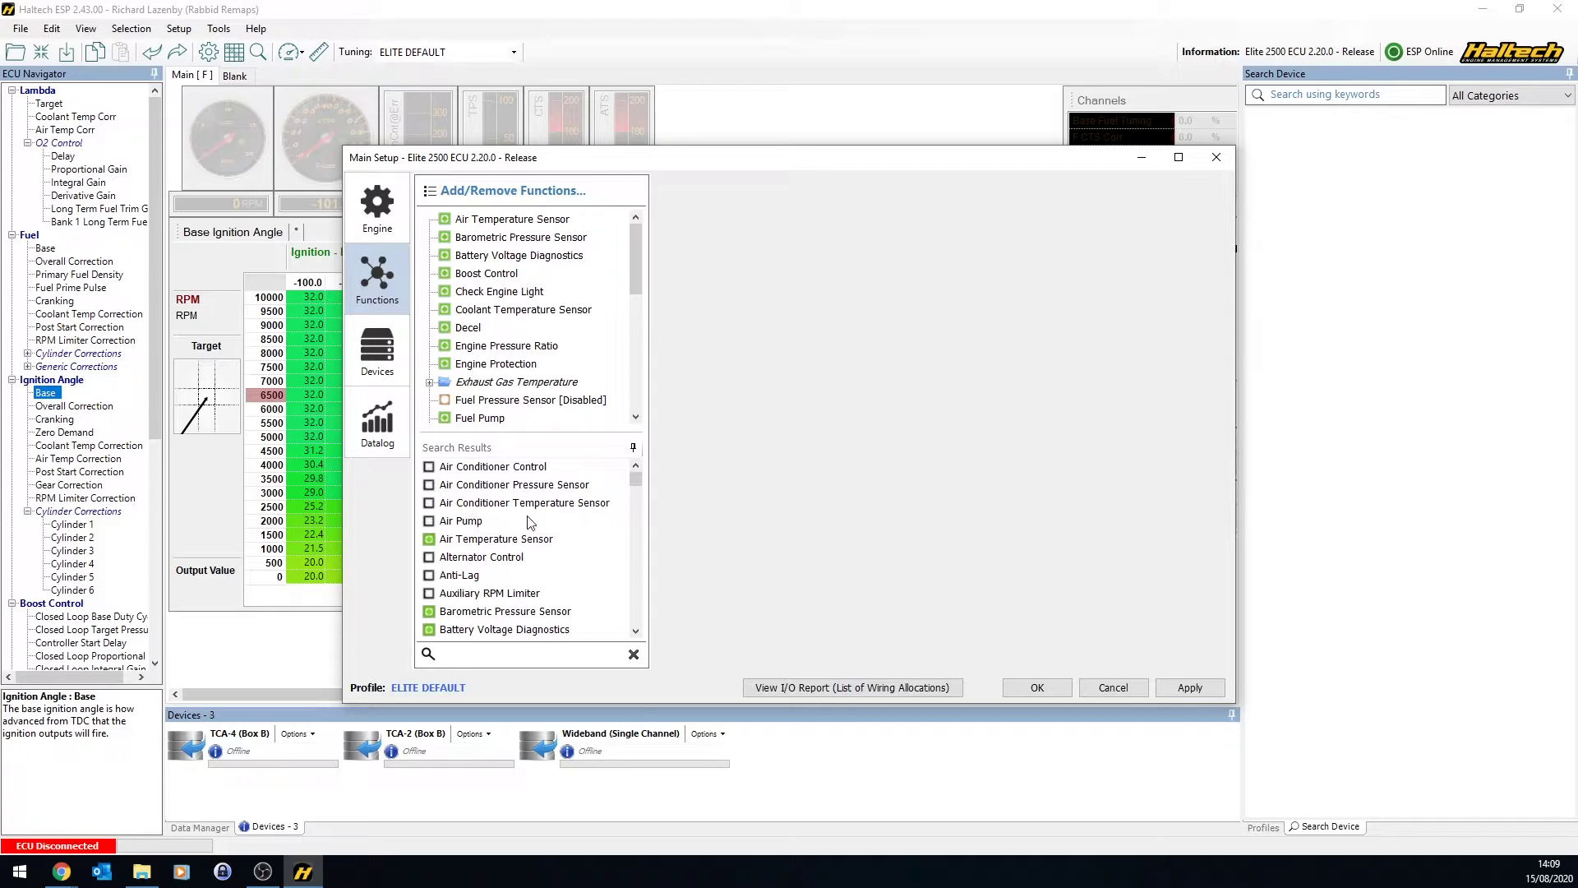
pyautogui.click(577, 541)
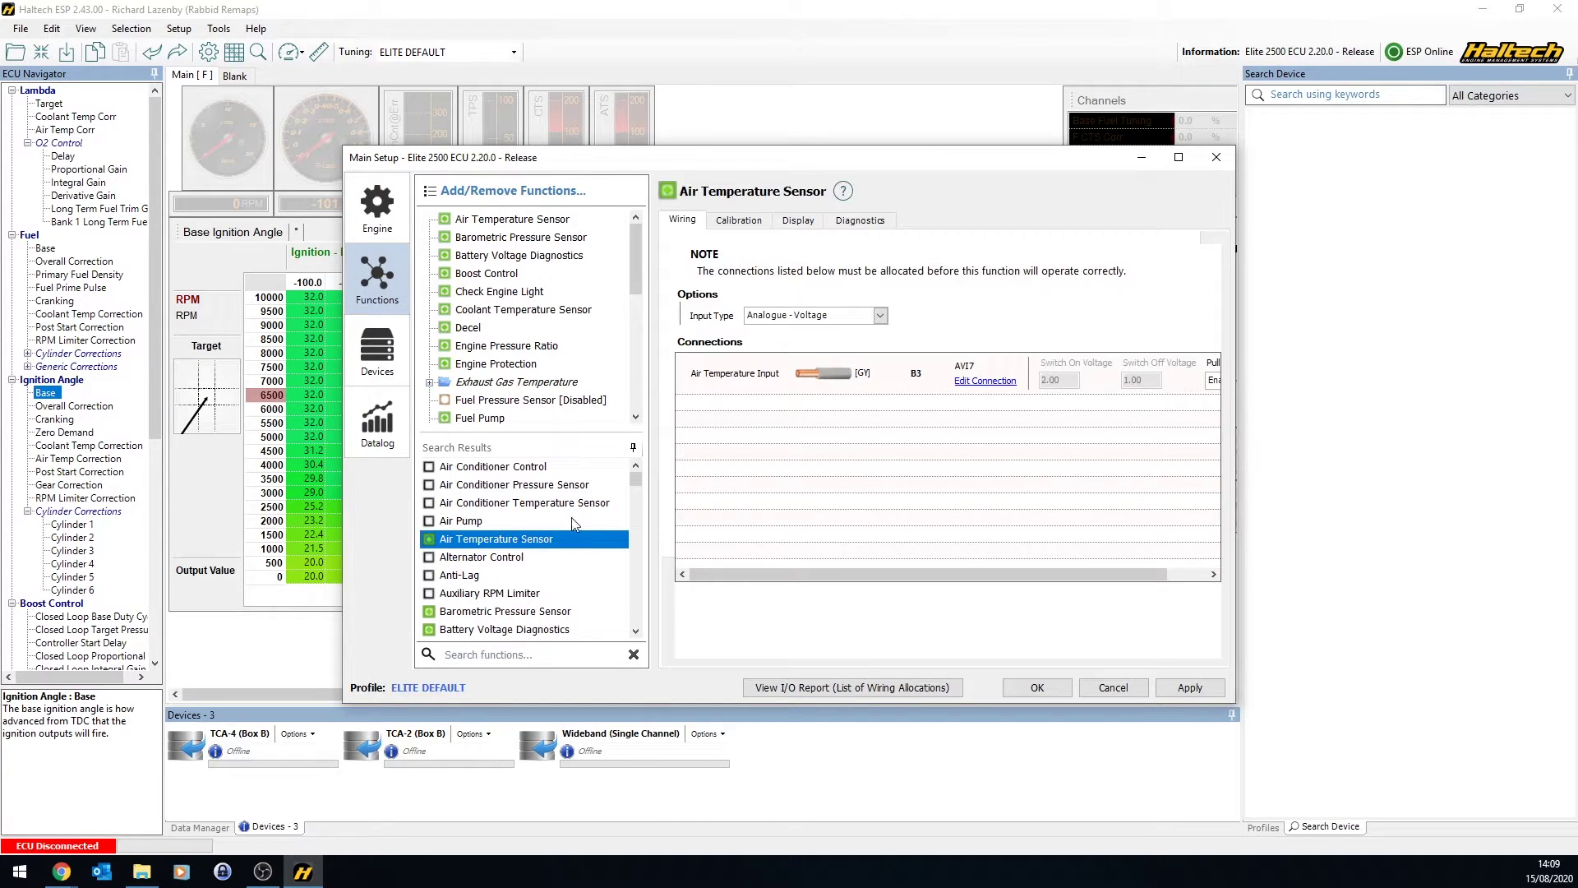
pyautogui.click(984, 383)
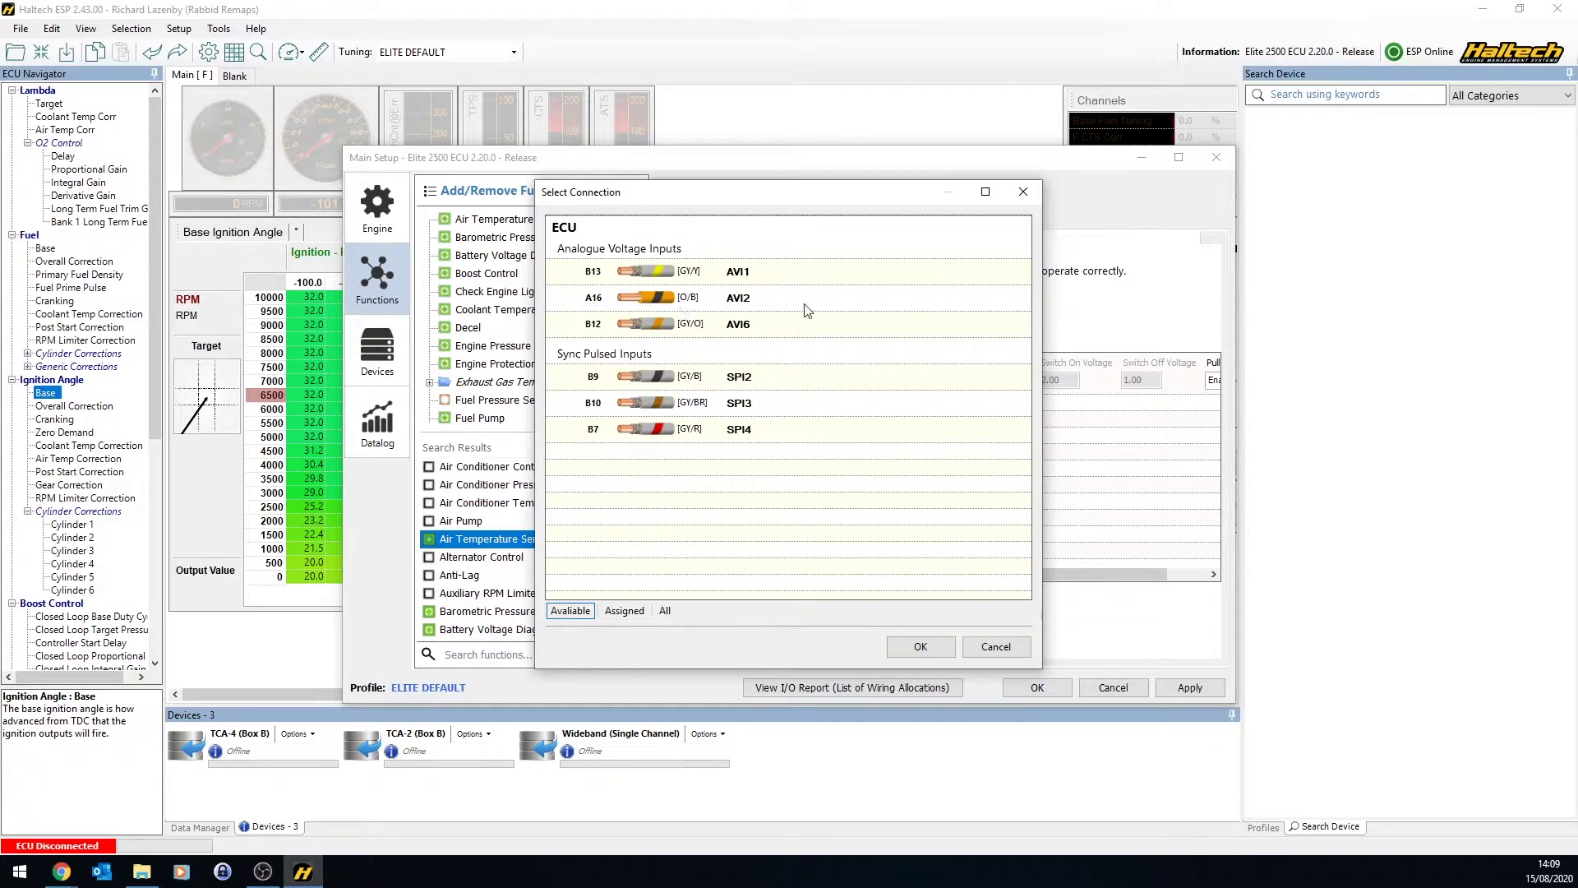
pyautogui.click(993, 647)
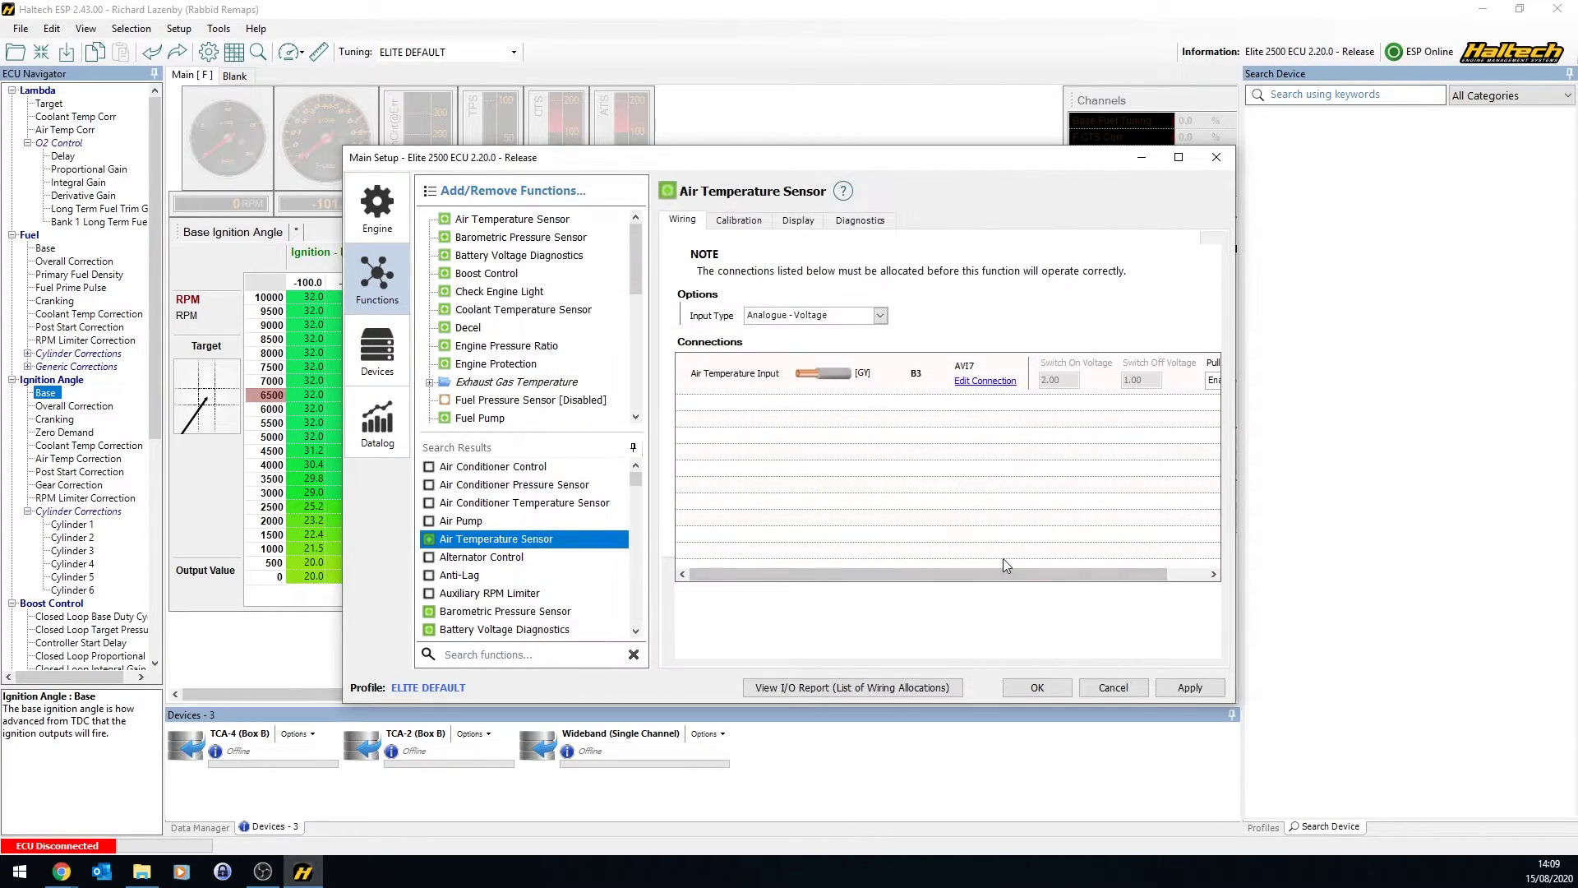
pyautogui.moveTo(793, 574); pyautogui.dragTo(833, 574)
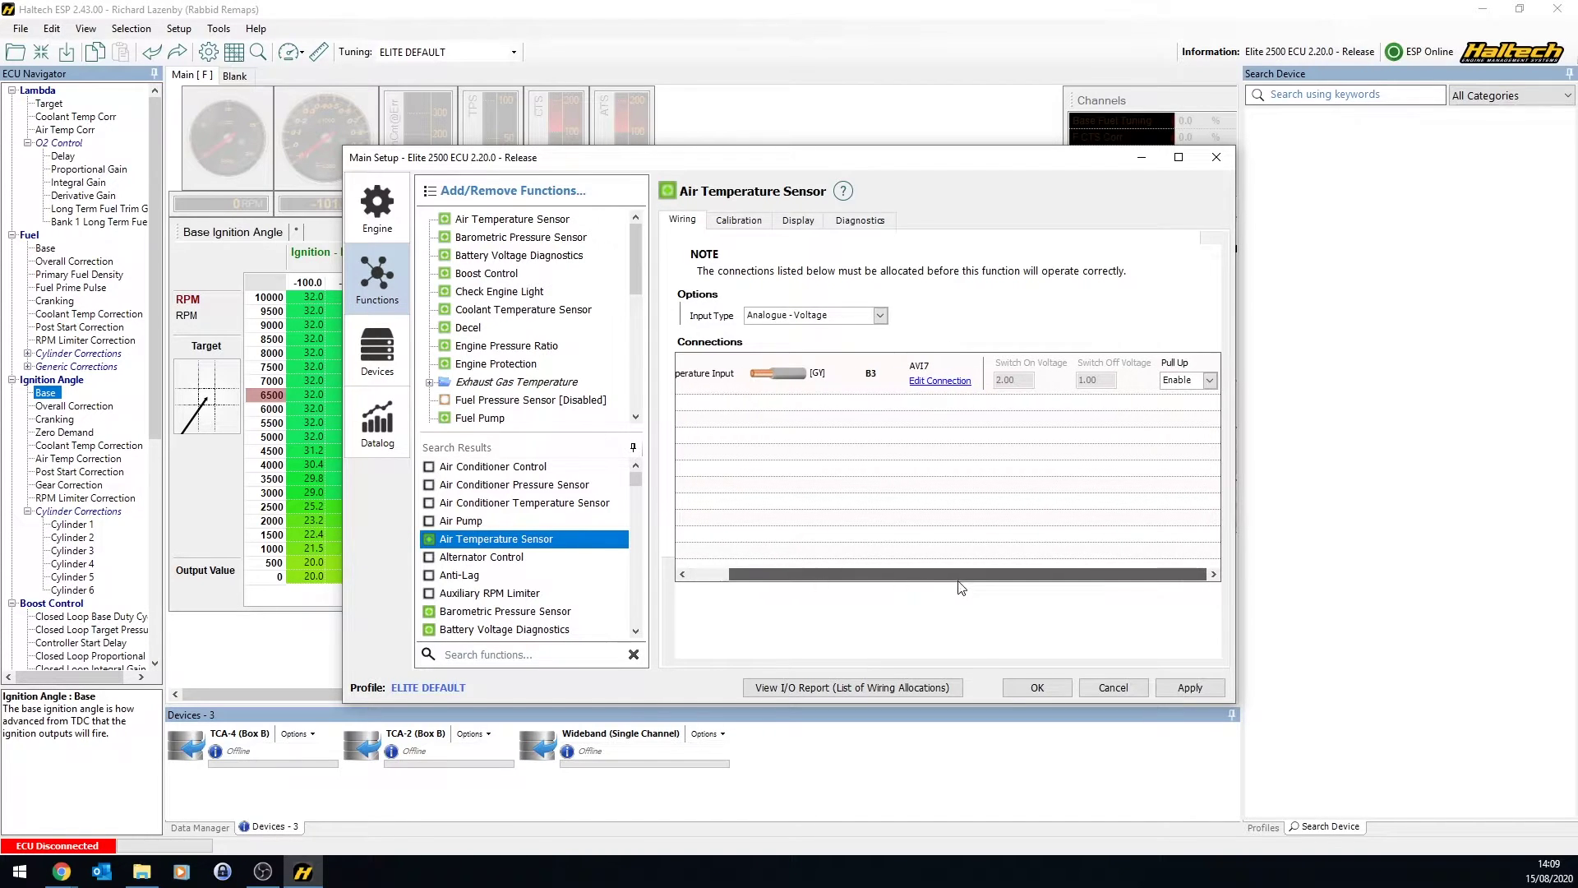
pyautogui.click(1186, 380)
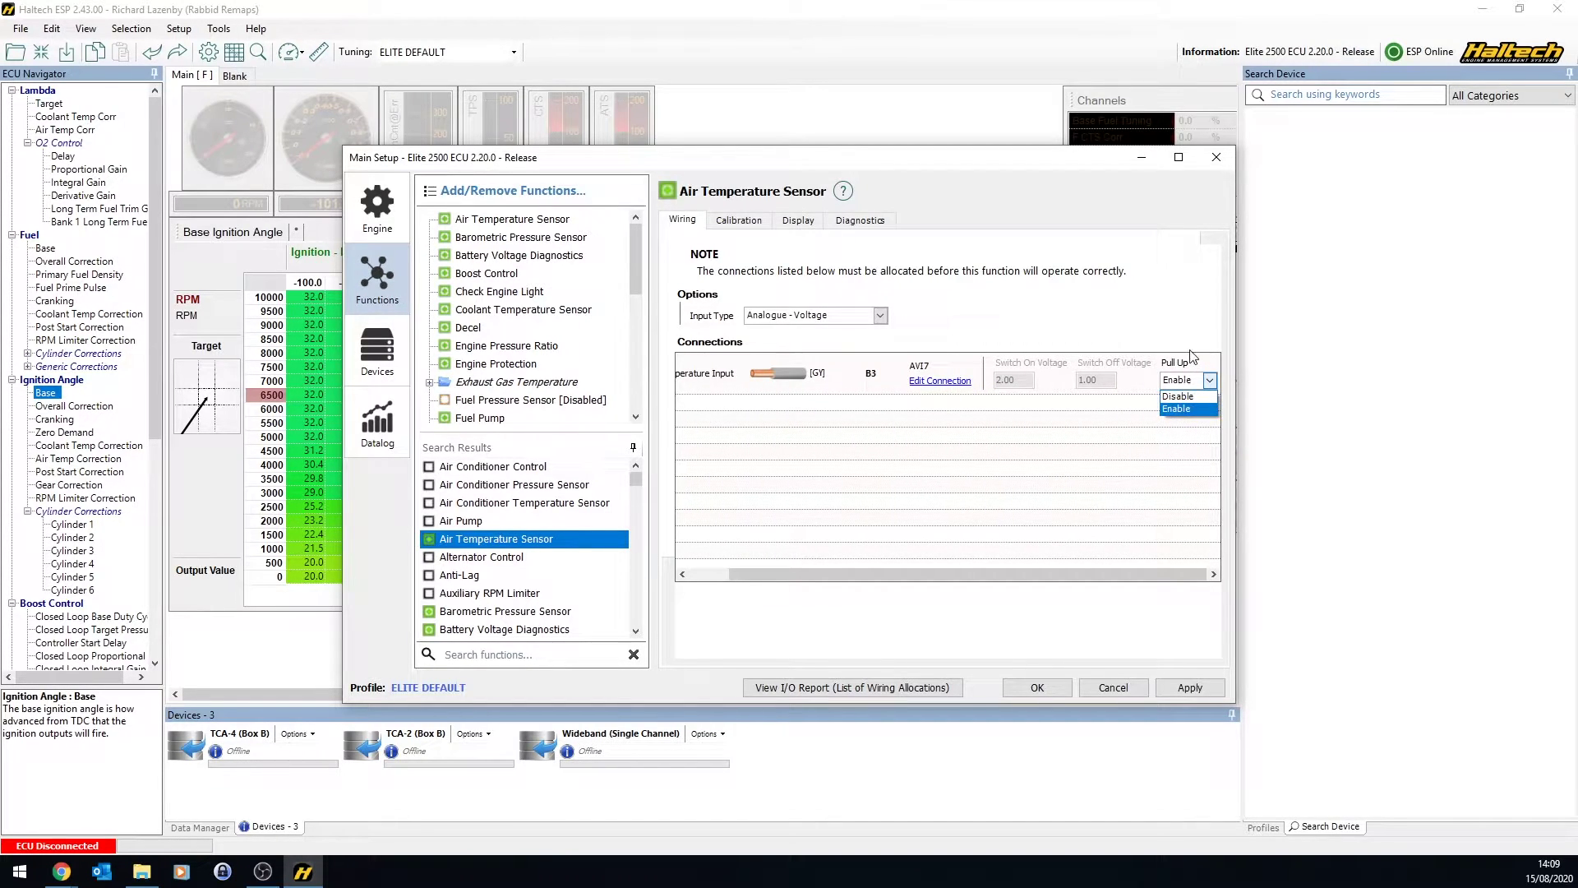
pyautogui.click(1192, 355)
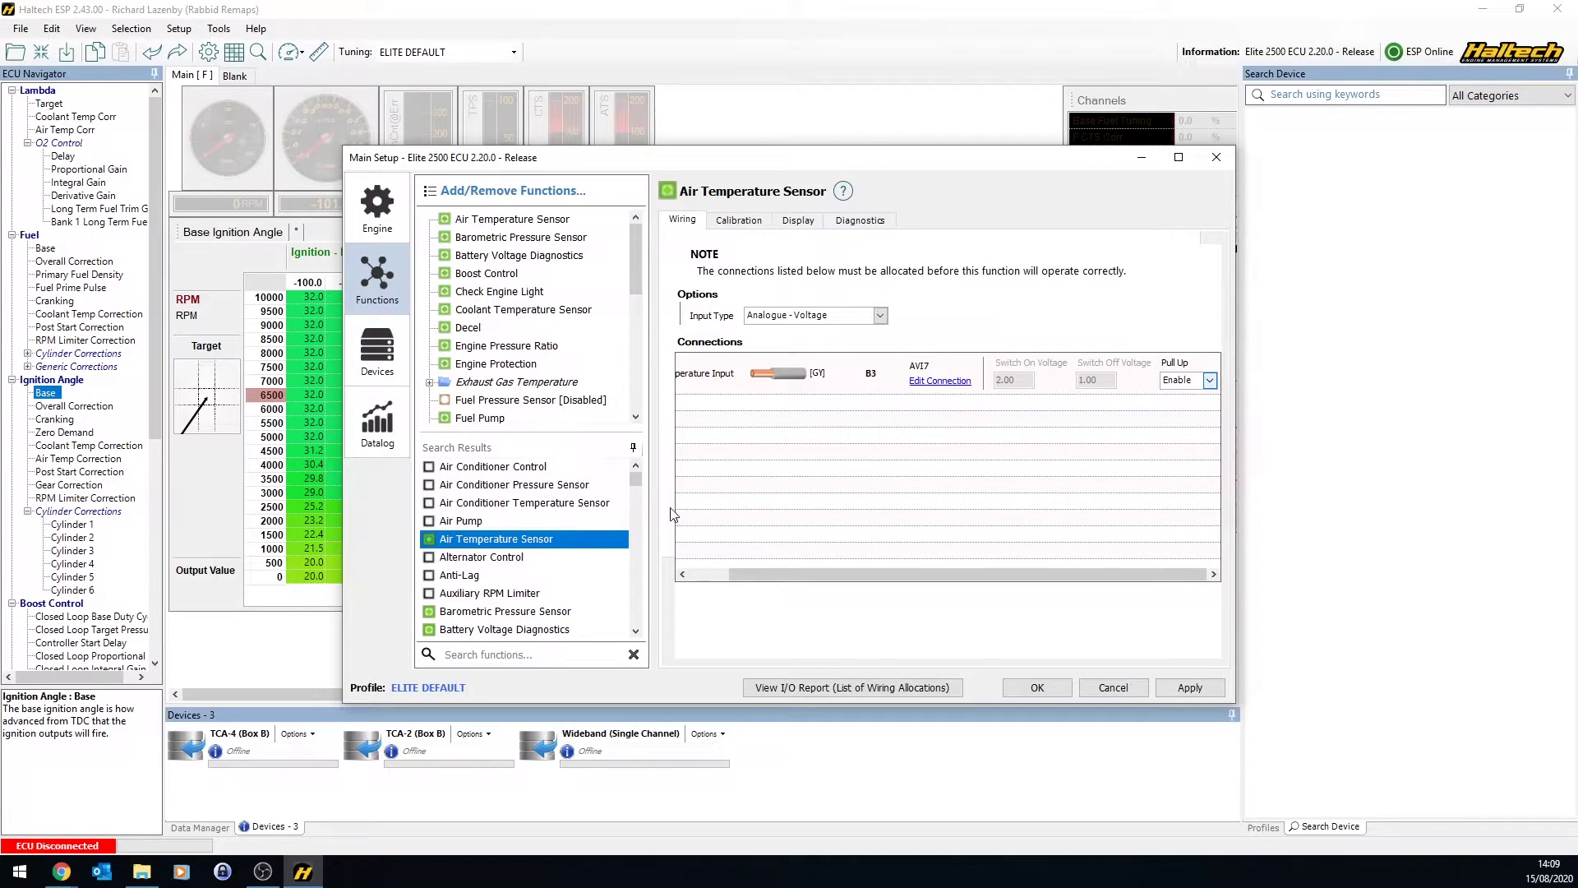
pyautogui.click(636, 510)
pyautogui.moveTo(635, 510); pyautogui.dragTo(618, 541)
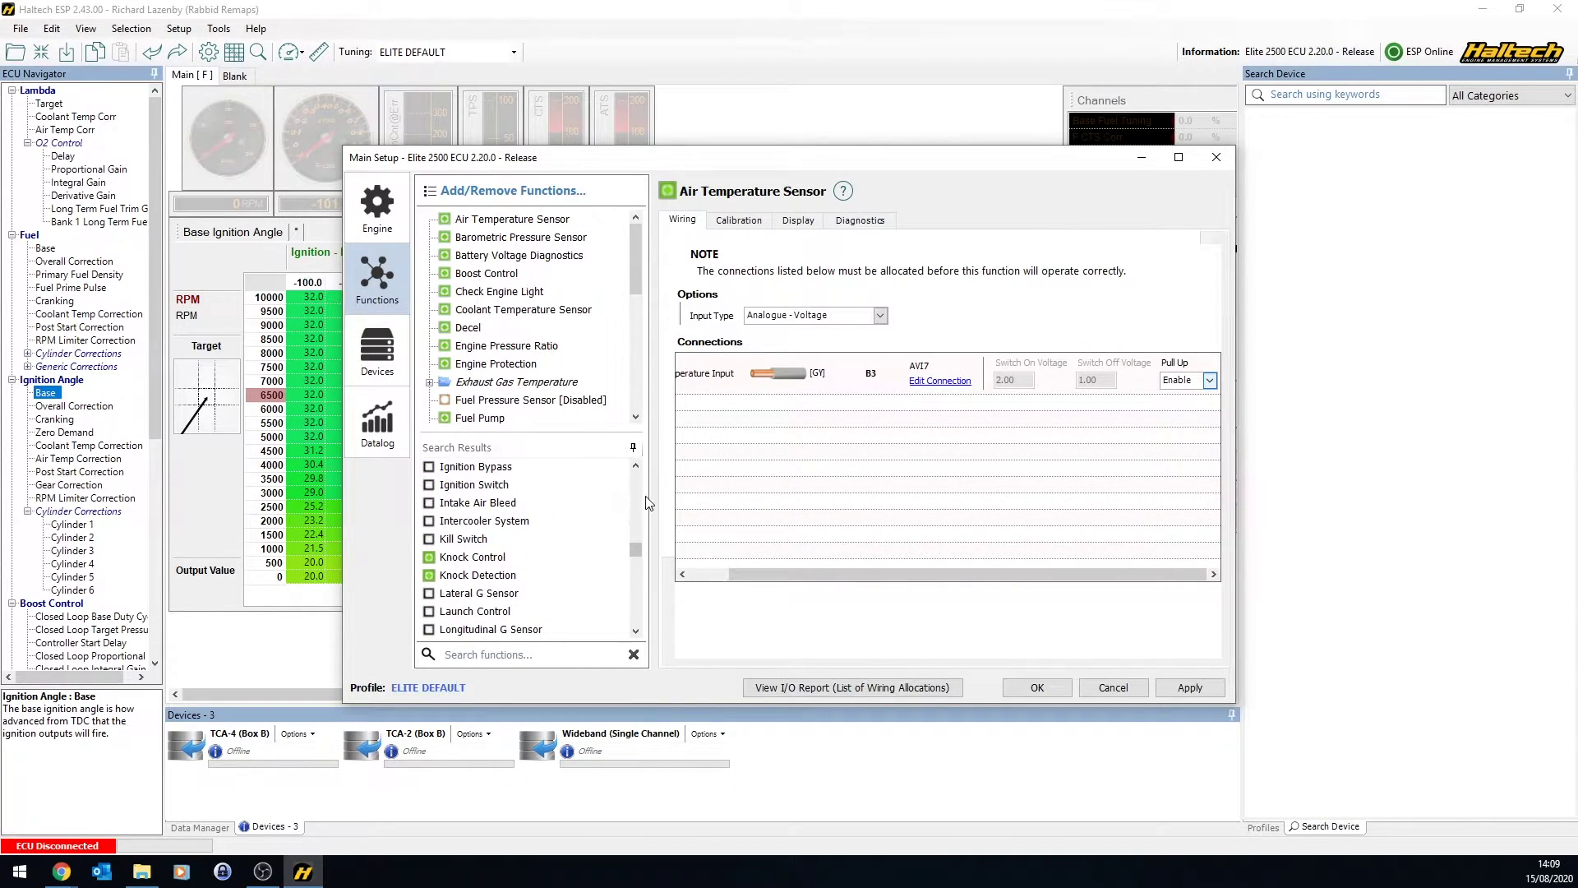
pyautogui.click(639, 510)
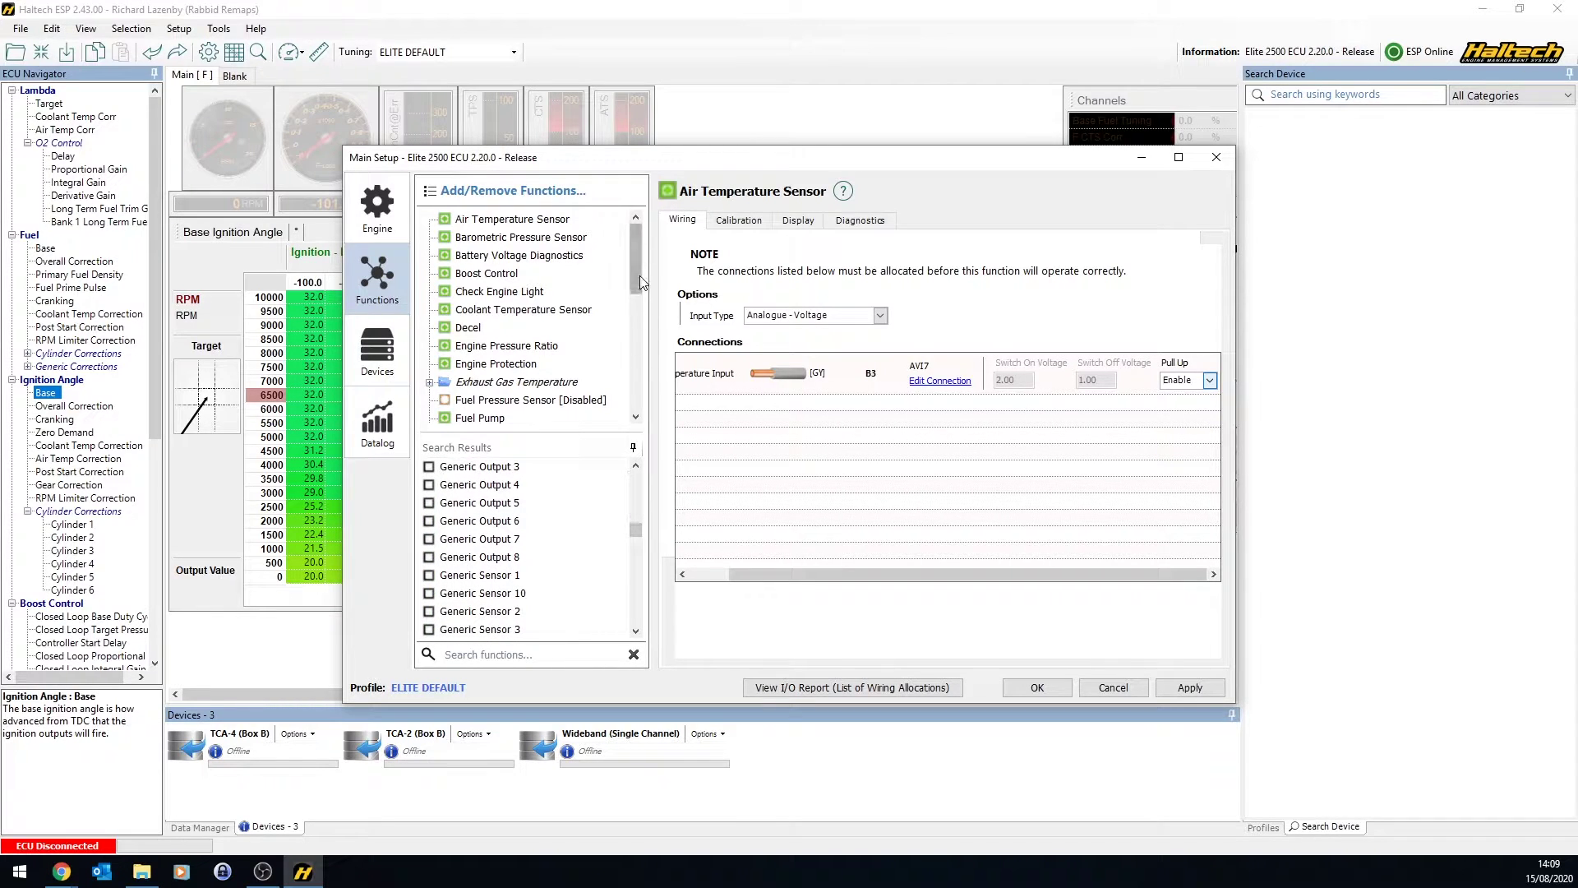
pyautogui.click(641, 342)
pyautogui.moveTo(642, 342); pyautogui.dragTo(609, 354)
pyautogui.click(541, 328)
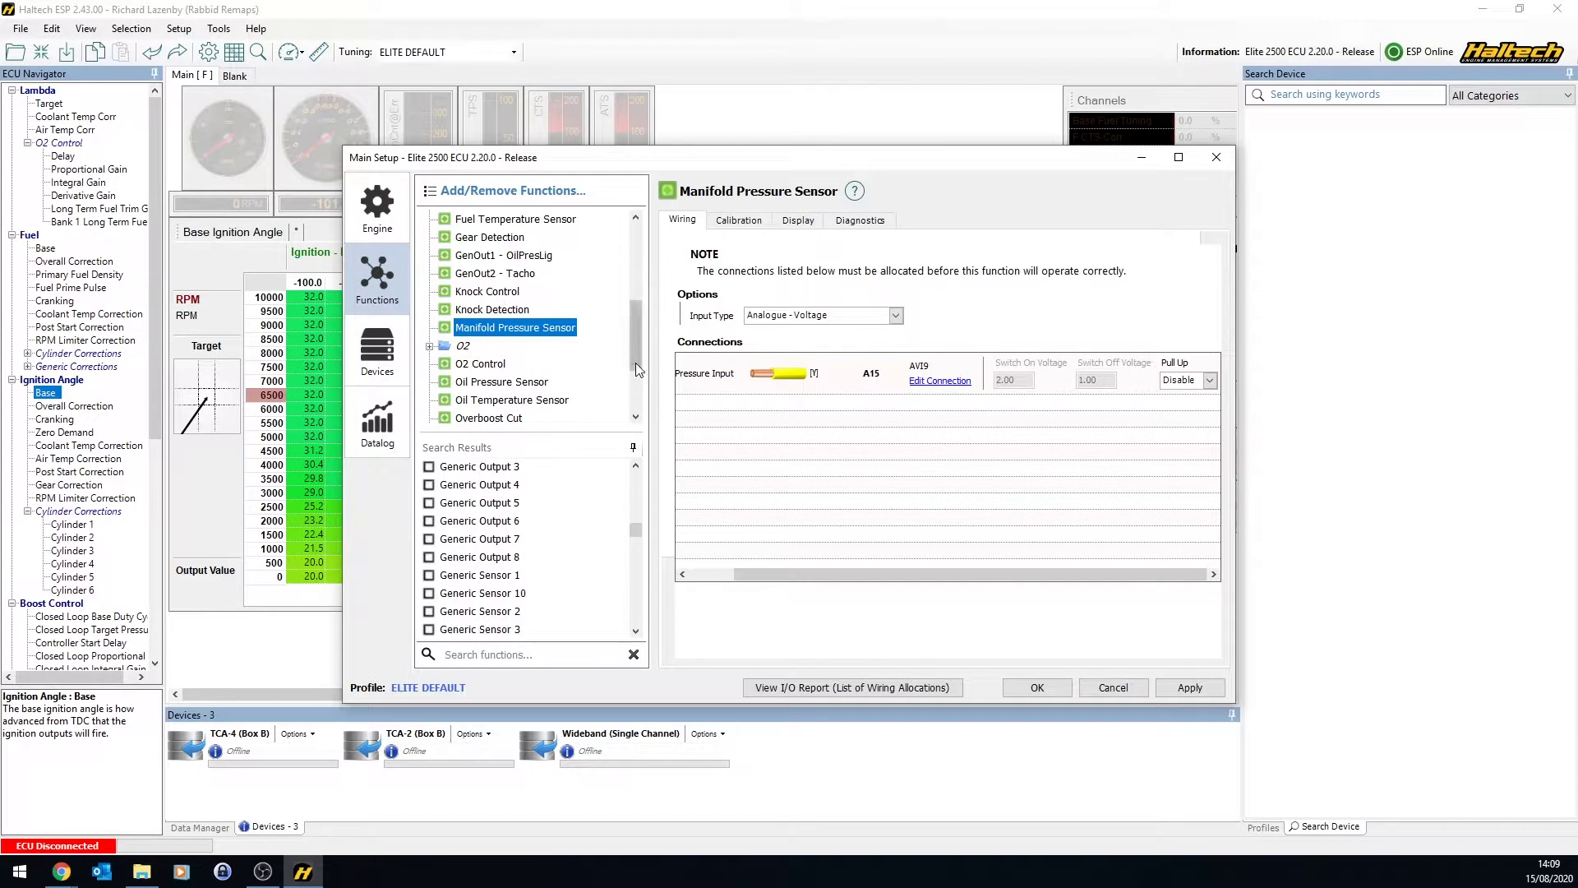
pyautogui.moveTo(638, 370); pyautogui.dragTo(643, 284)
pyautogui.click(520, 220)
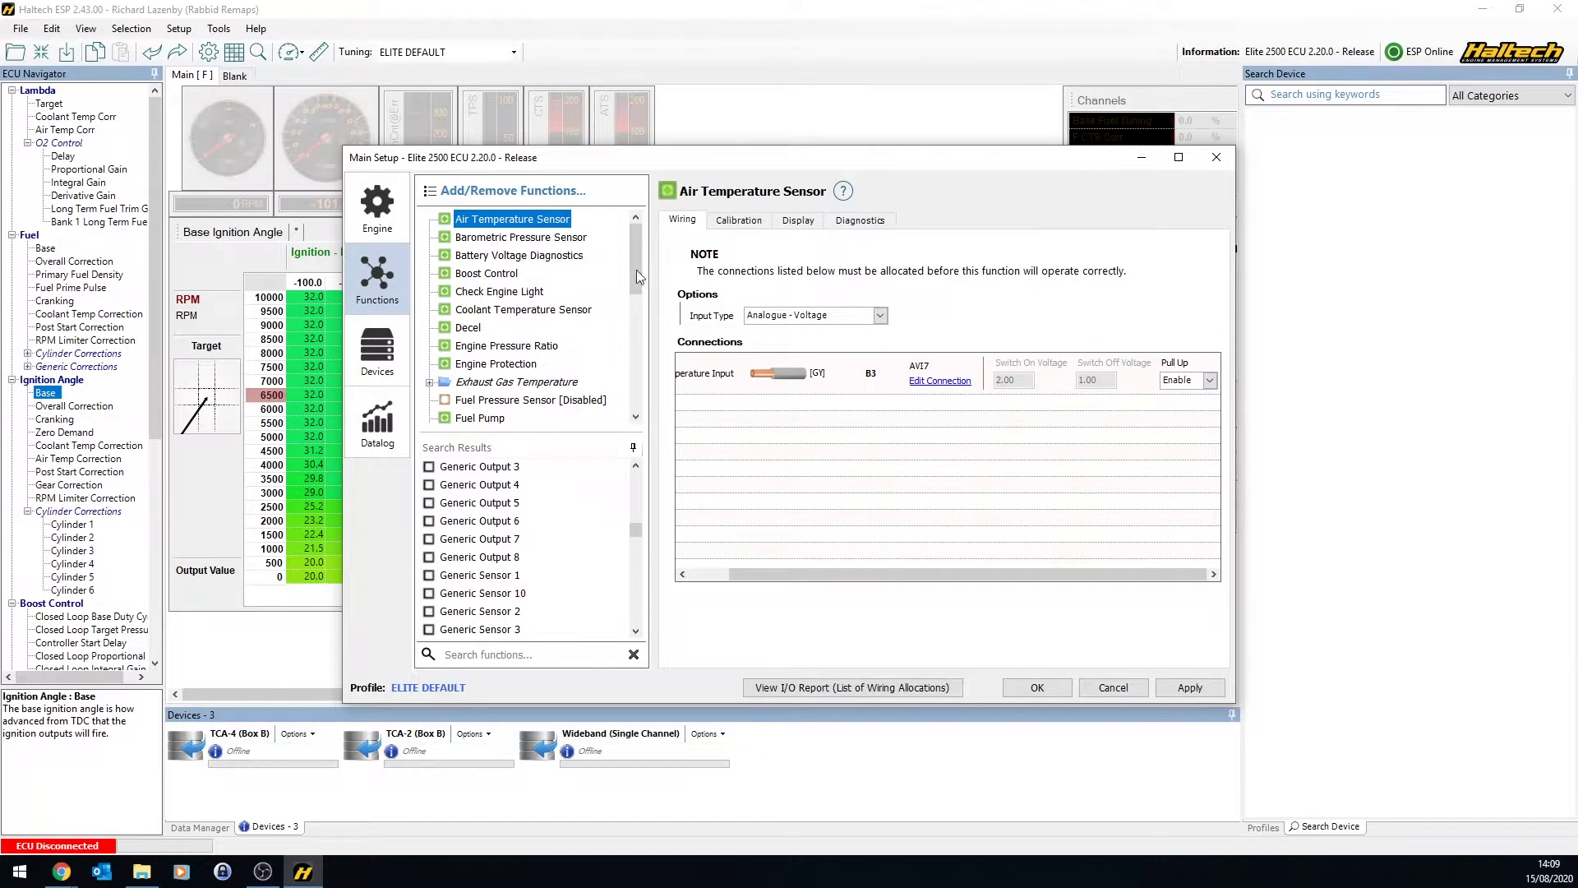
pyautogui.click(879, 315)
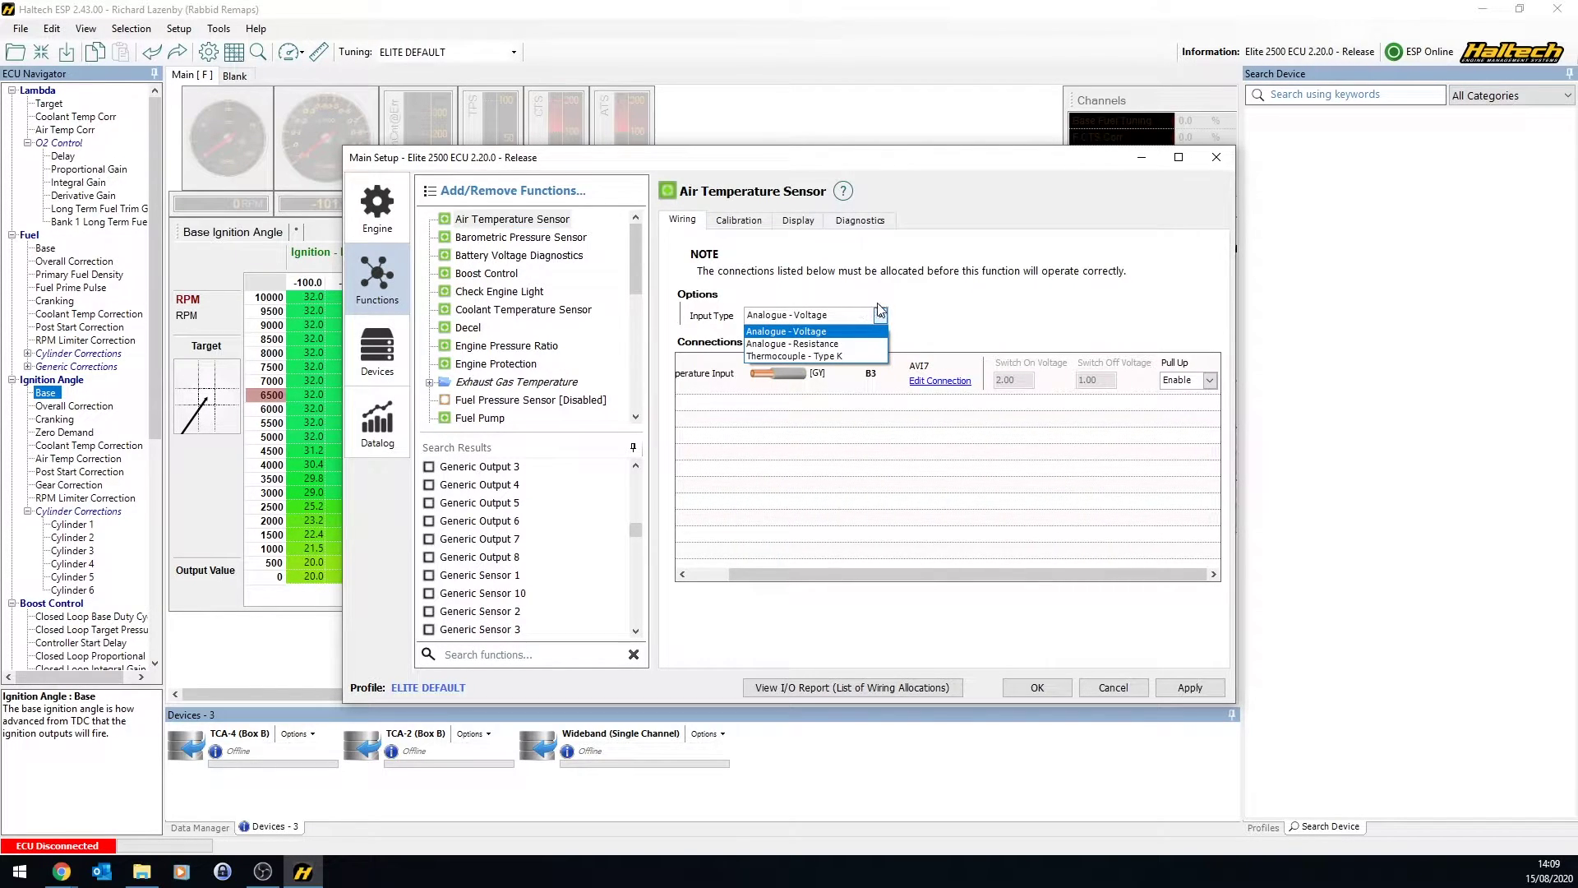
pyautogui.click(826, 333)
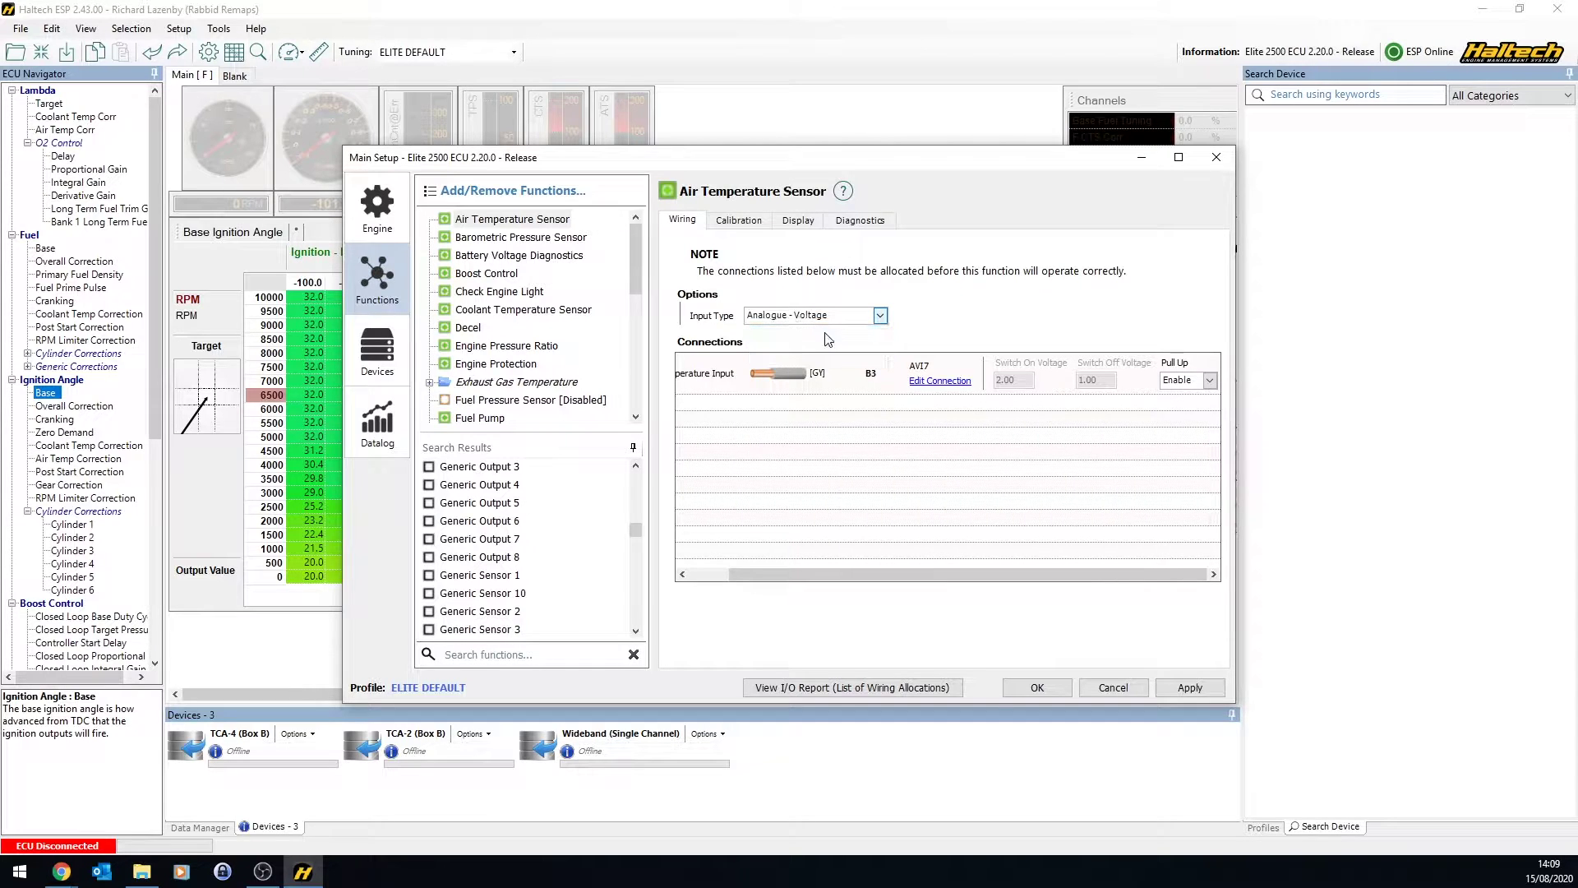
# Show the Air Temperature Sensor calibration, 0.41 V at 130 °C to 4.70 V at -20 °C
pyautogui.click(736, 223)
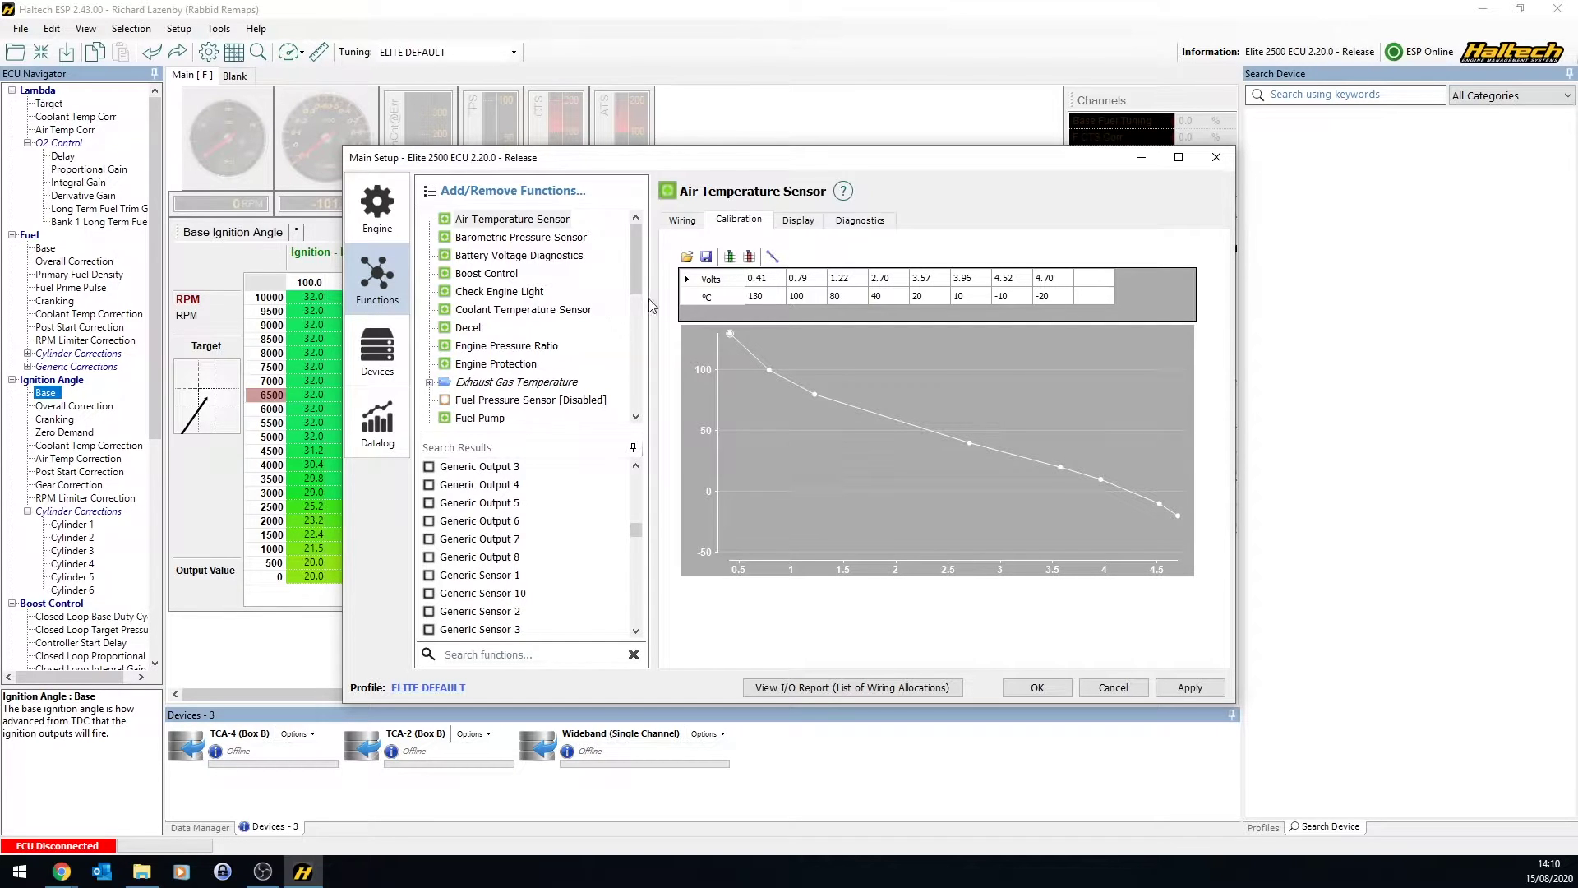
pyautogui.click(686, 256)
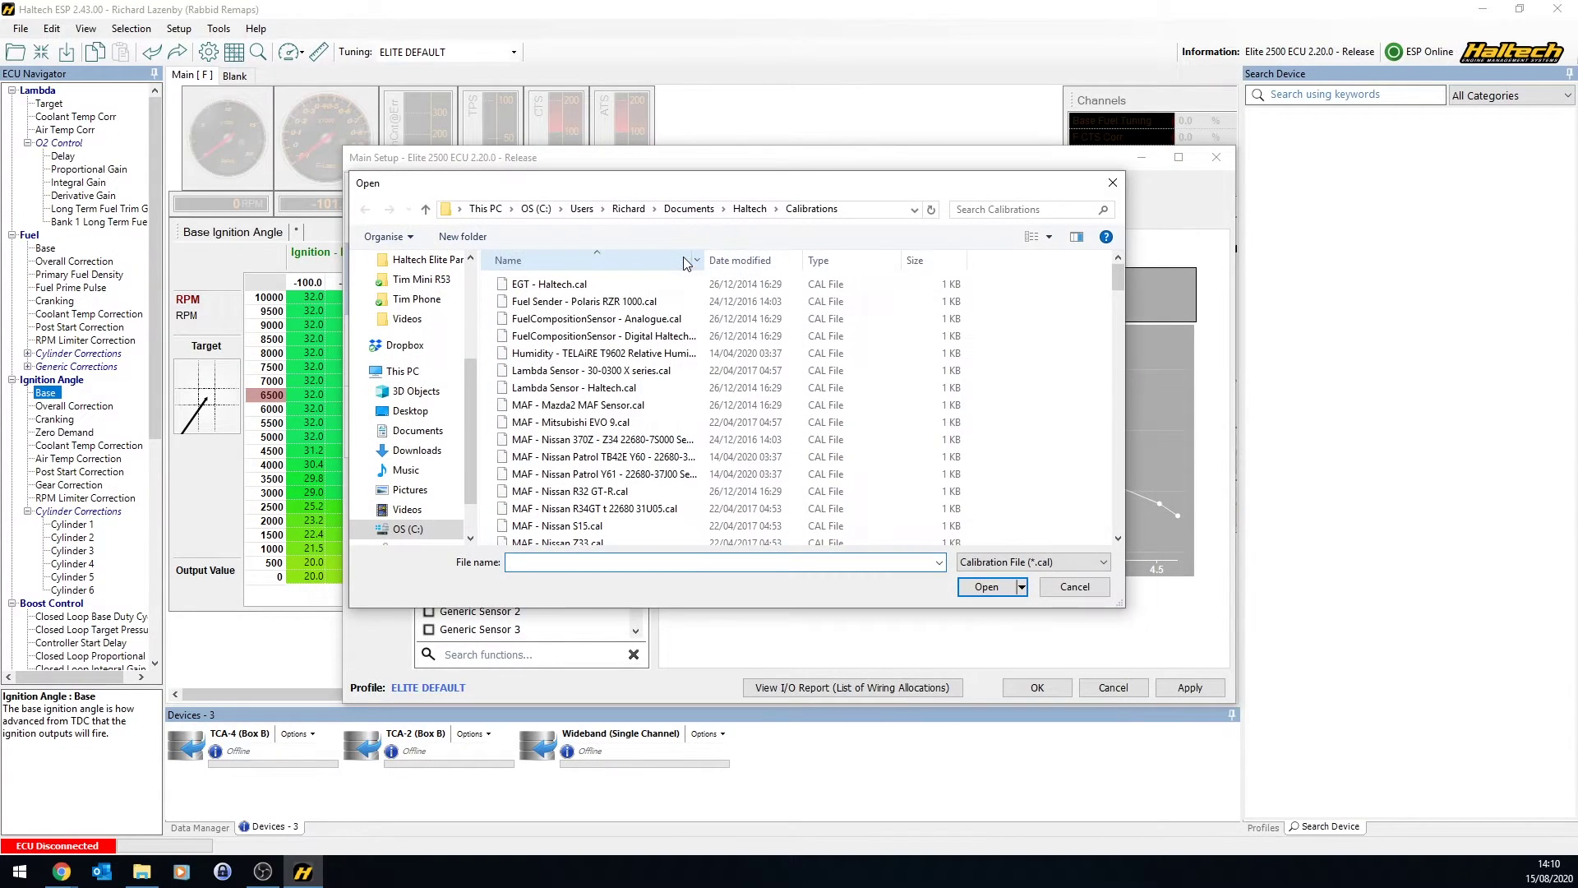
pyautogui.moveTo(1120, 273); pyautogui.dragTo(1123, 424)
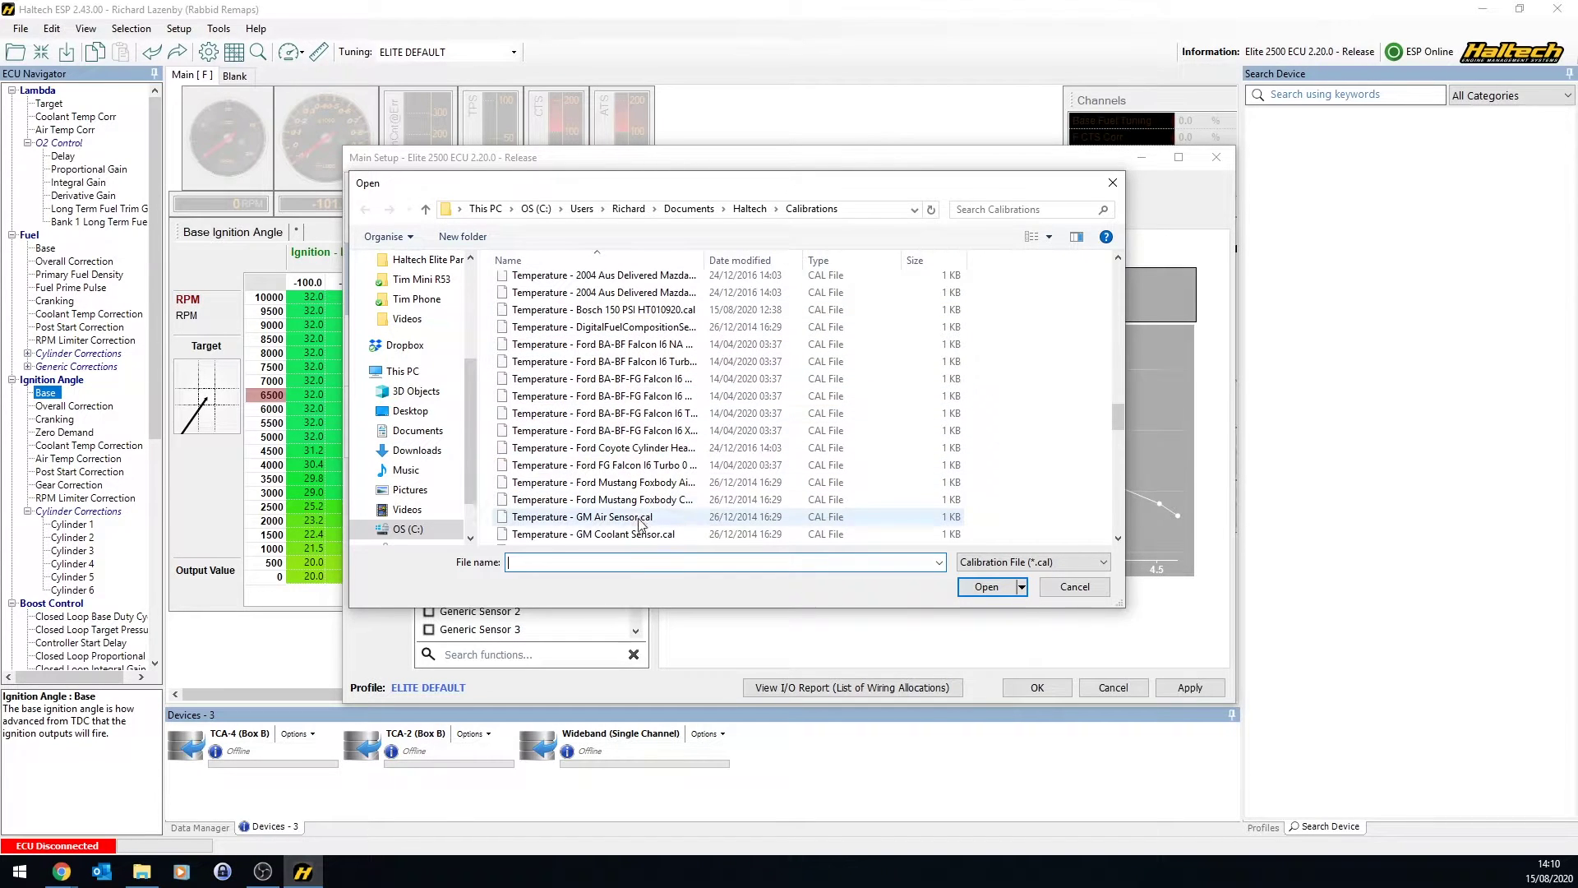
pyautogui.moveTo(1121, 411); pyautogui.dragTo(1122, 439)
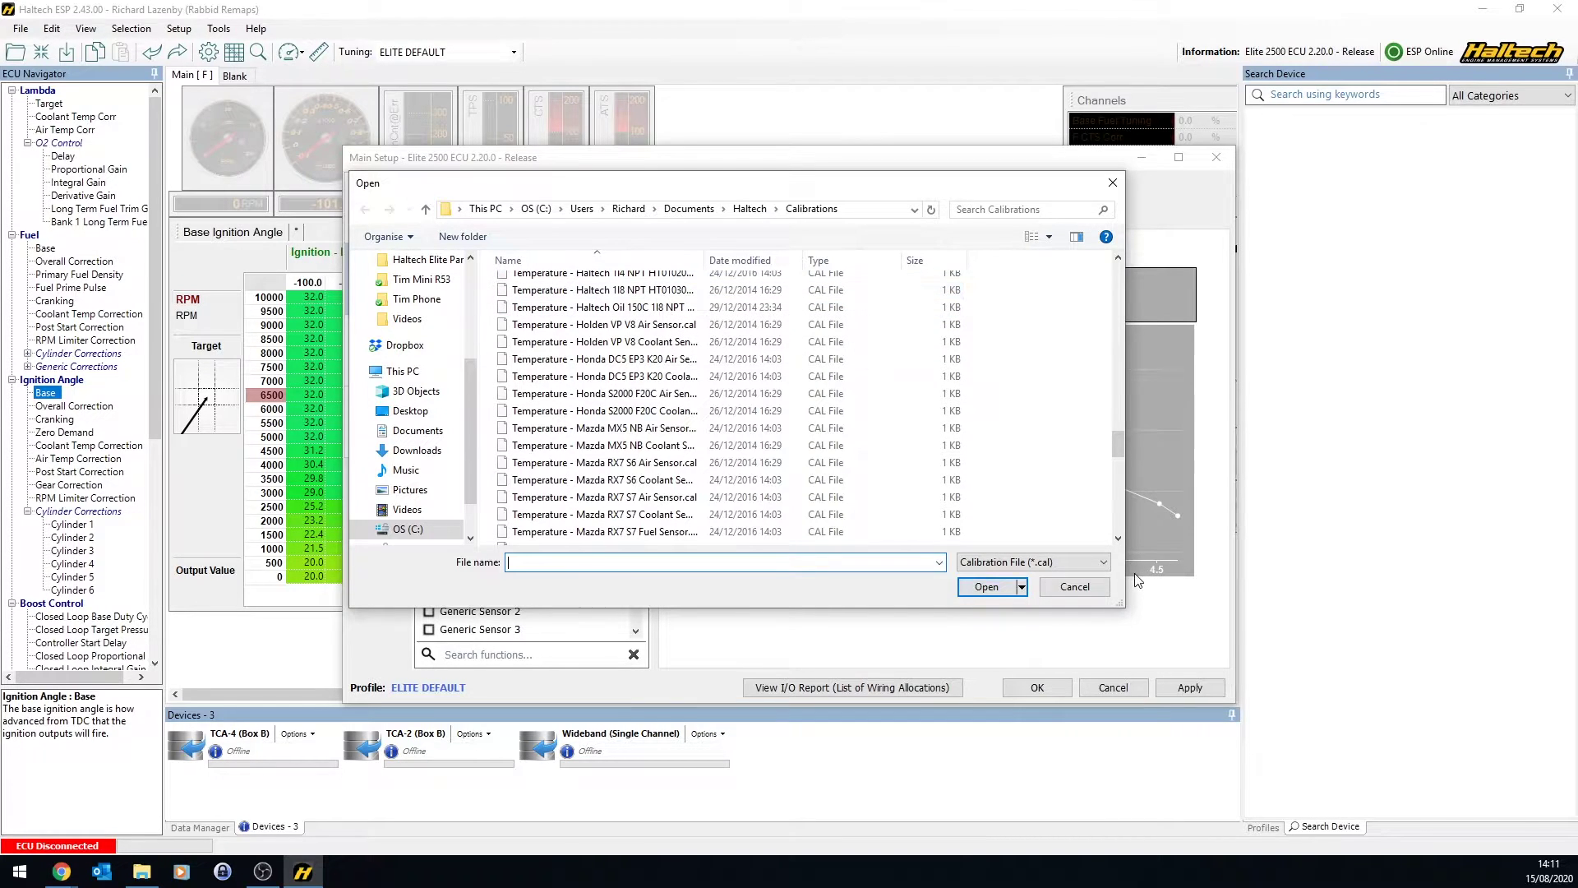
pyautogui.click(1073, 586)
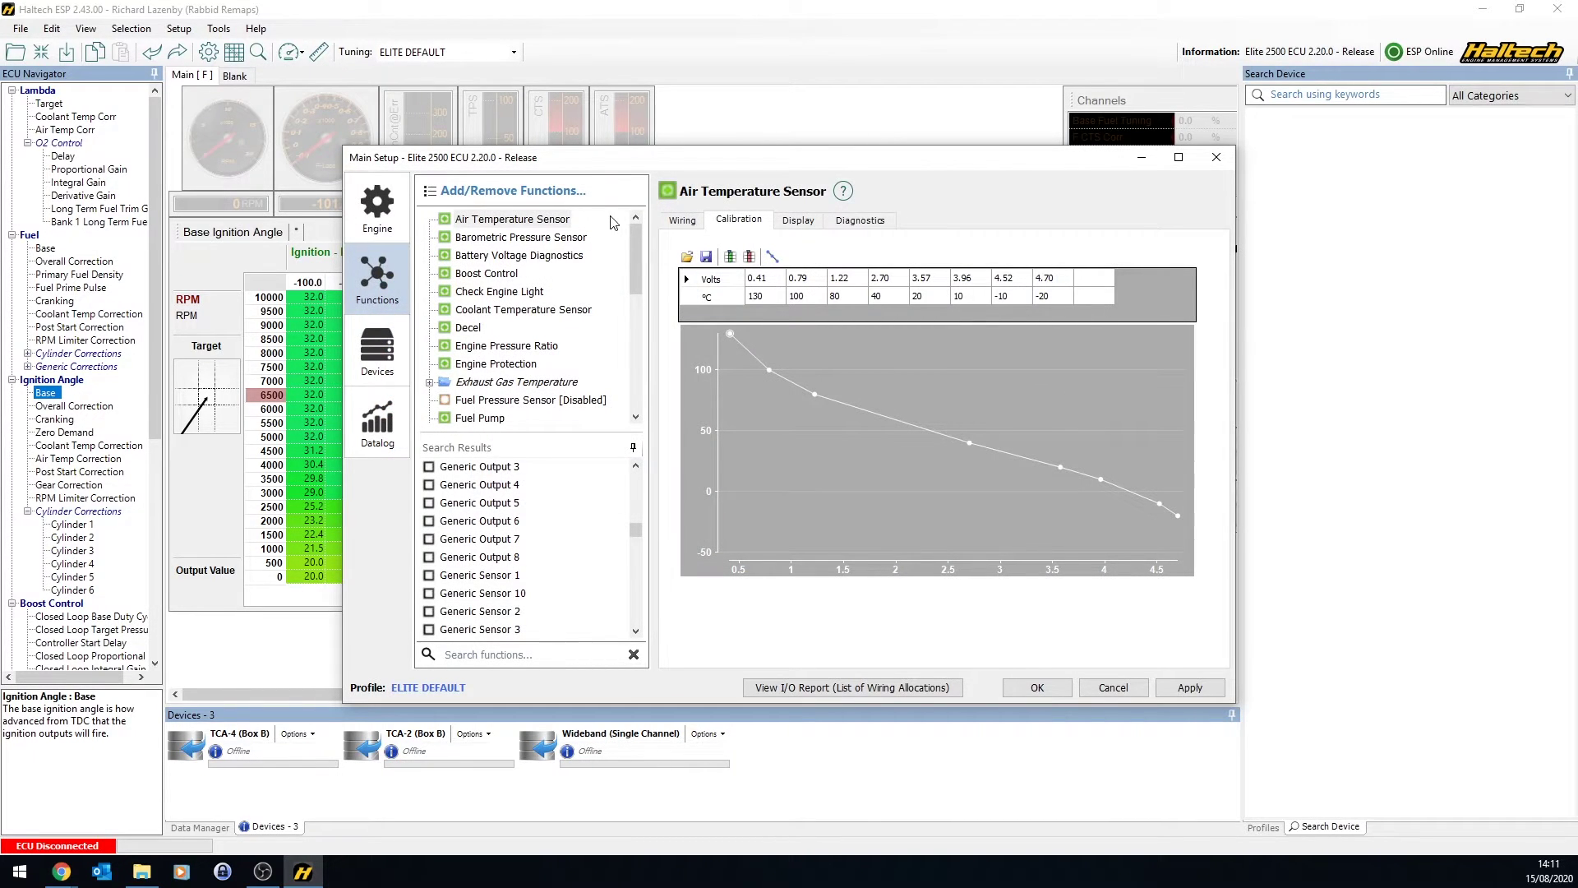
# Select Barometric Pressure Sensor to show its On-board Pressure Sensor wiring on OBPS1
pyautogui.click(527, 239)
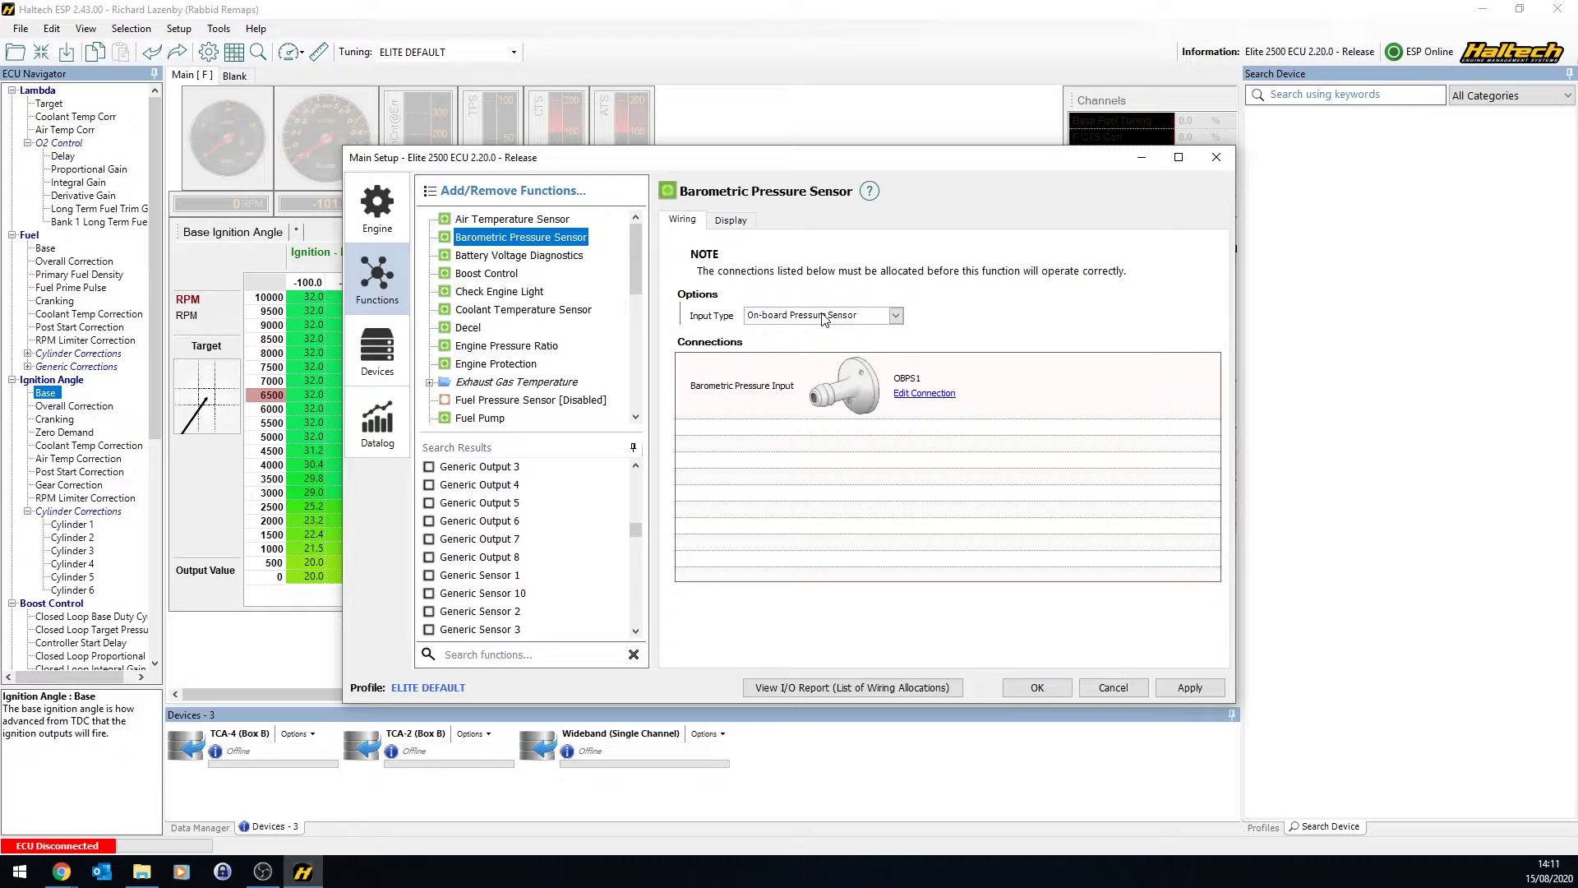
# Keep barometric pressure on On-board Pressure Sensor, then show Coolant Temperature Sensor wiring on AVI8
pyautogui.click(867, 317)
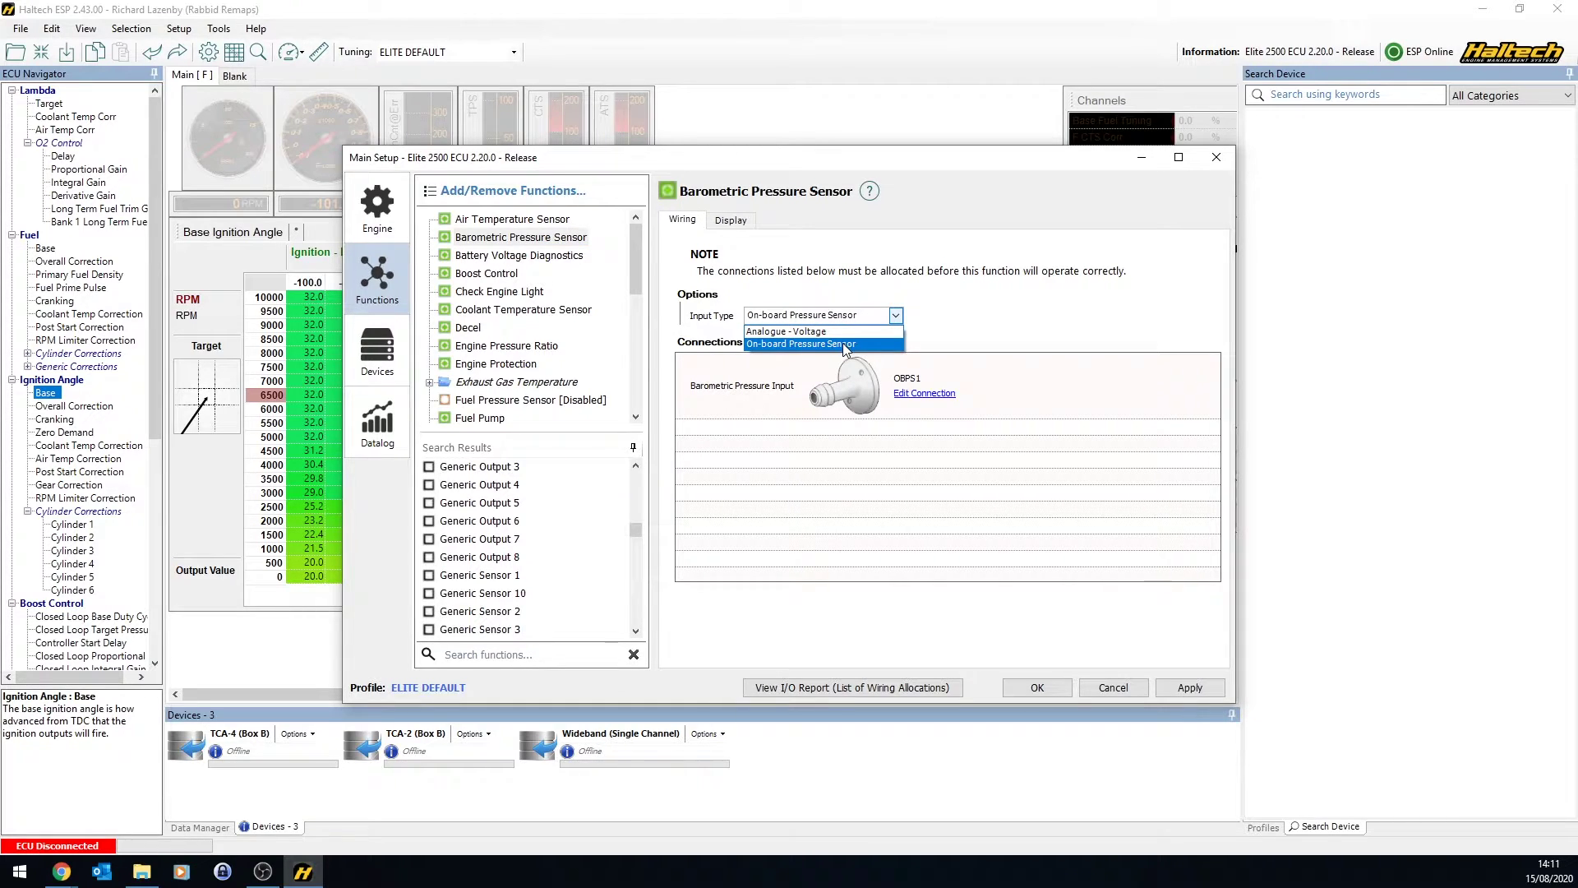
pyautogui.click(847, 348)
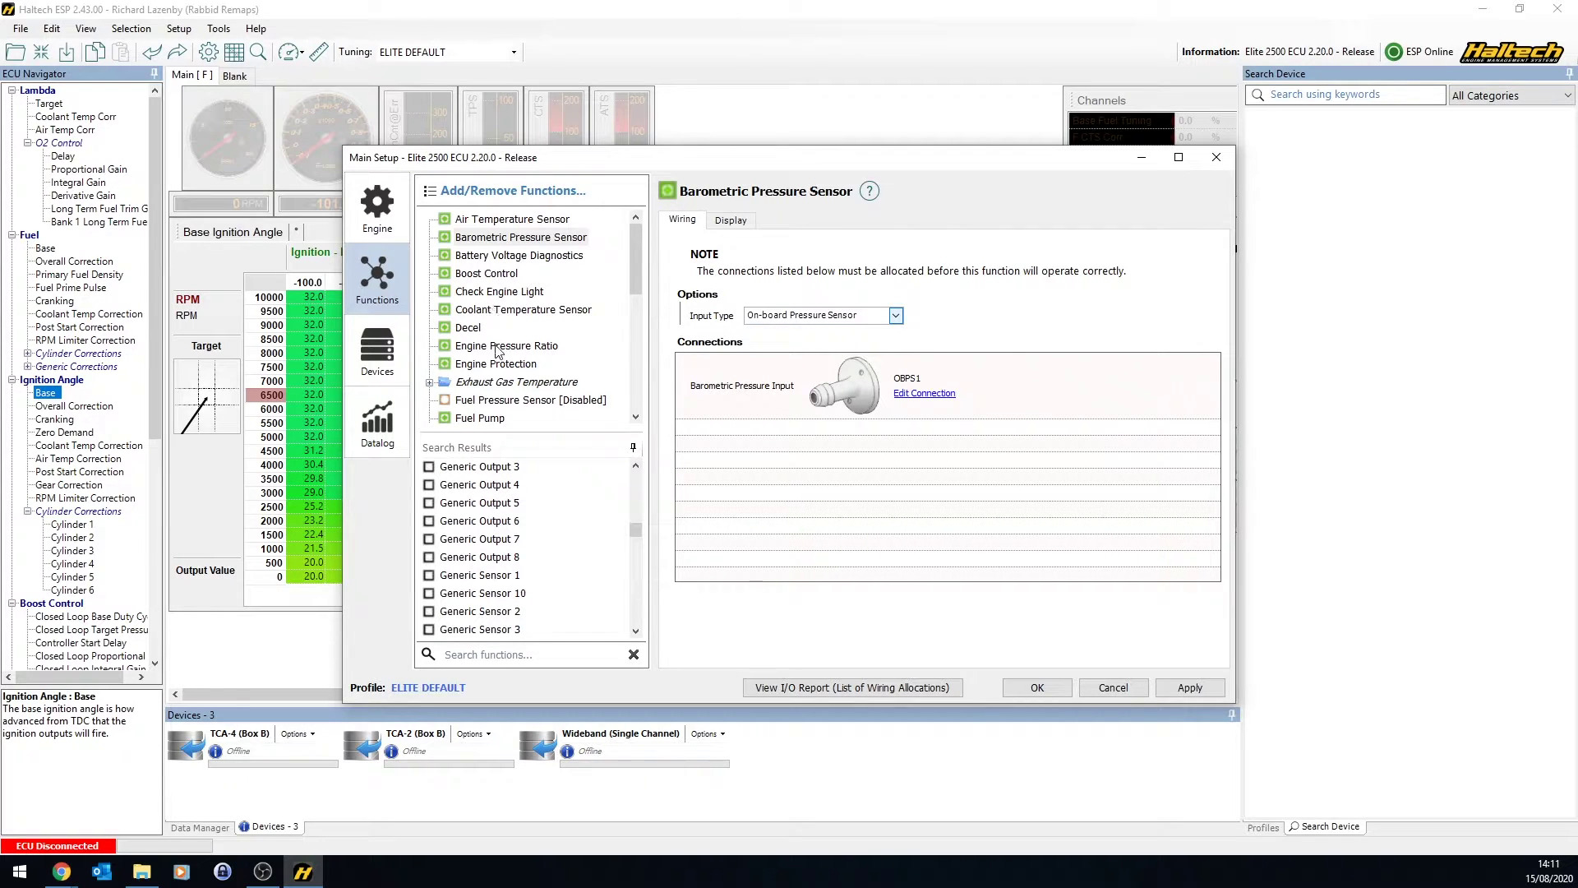
pyautogui.click(492, 310)
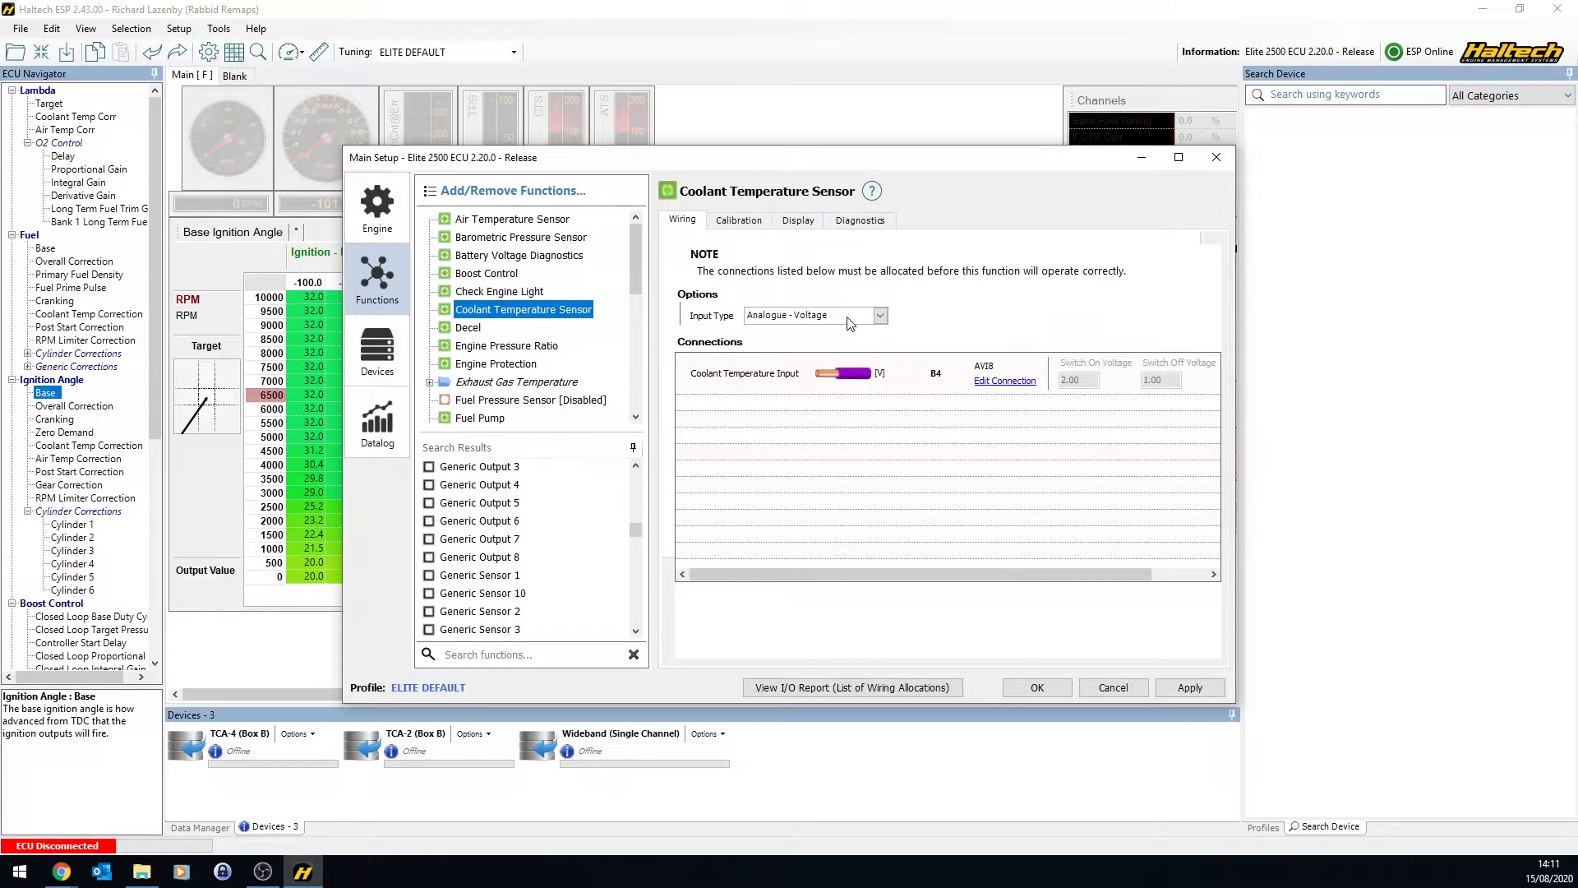
pyautogui.click(742, 221)
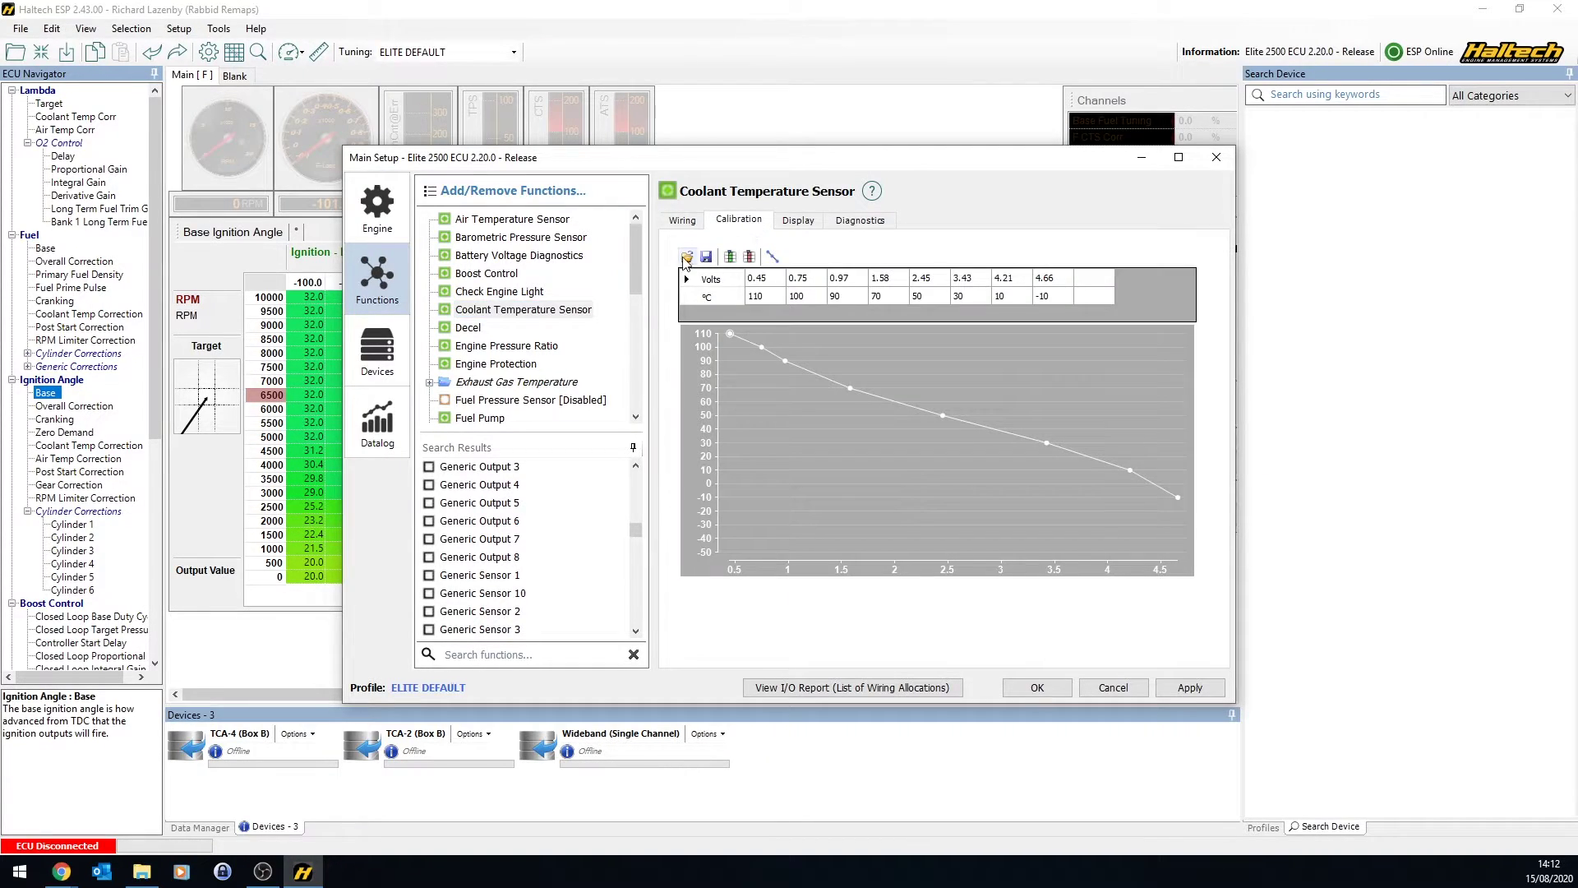
pyautogui.click(686, 257)
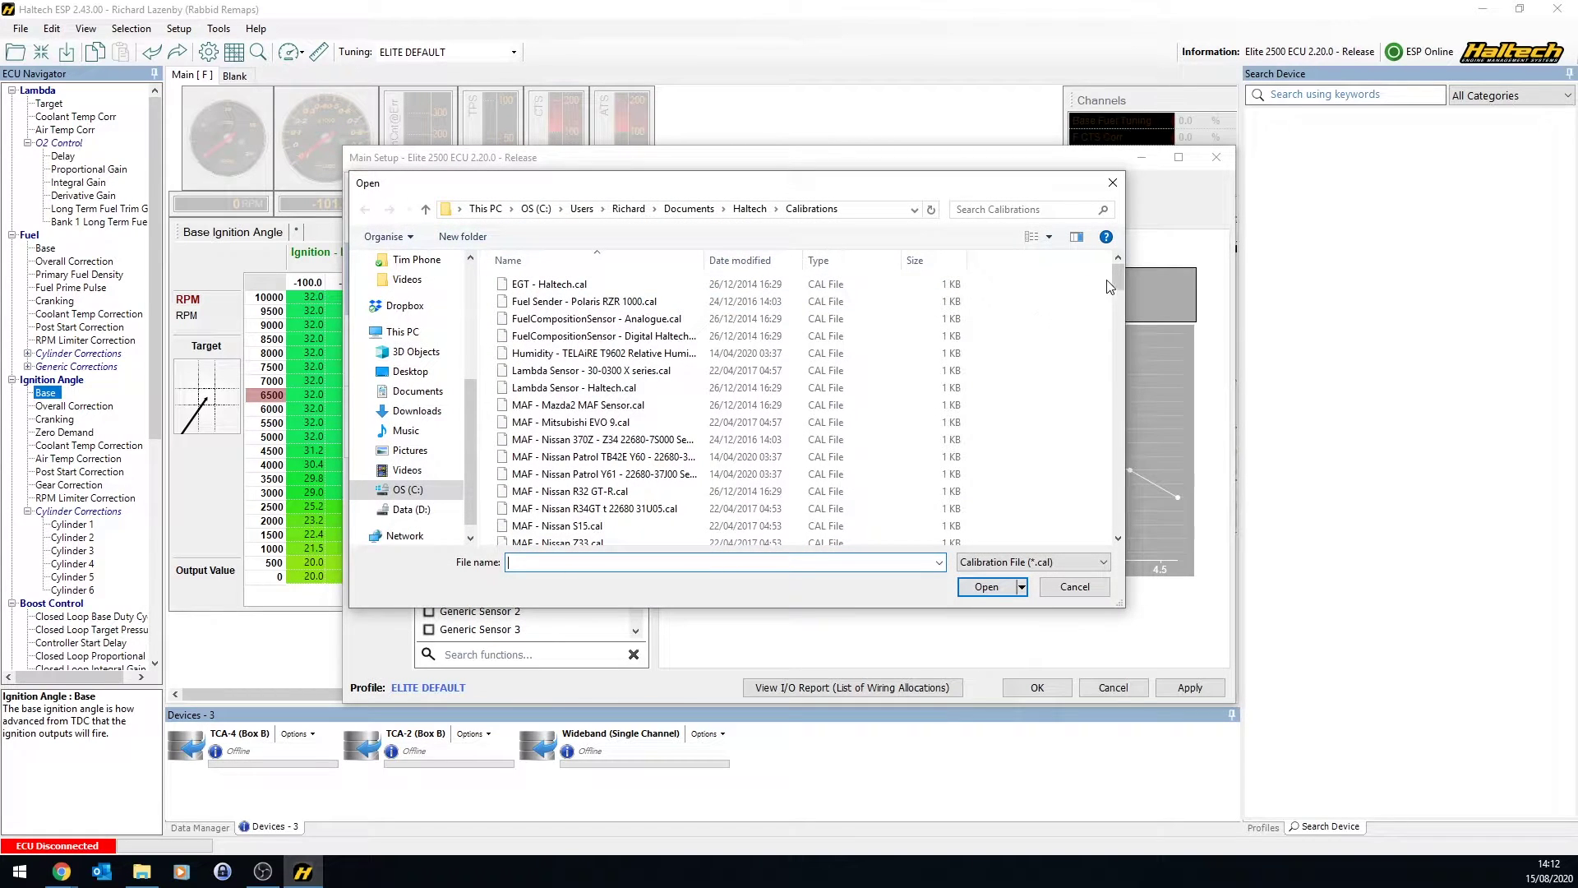
pyautogui.moveTo(1110, 285); pyautogui.dragTo(1117, 352)
pyautogui.click(1075, 588)
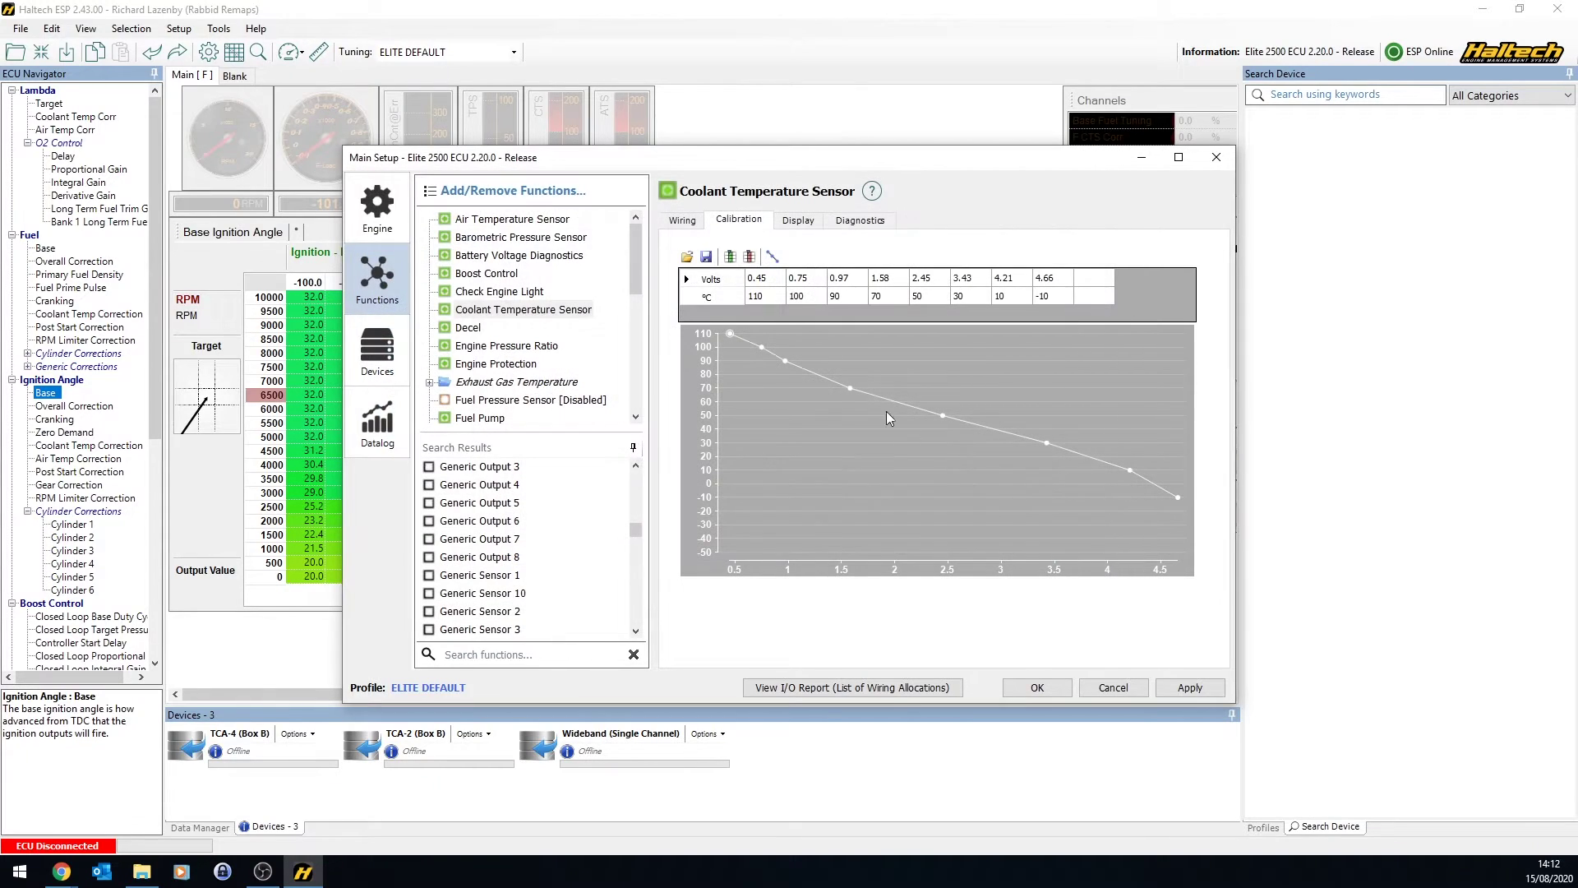
pyautogui.click(683, 220)
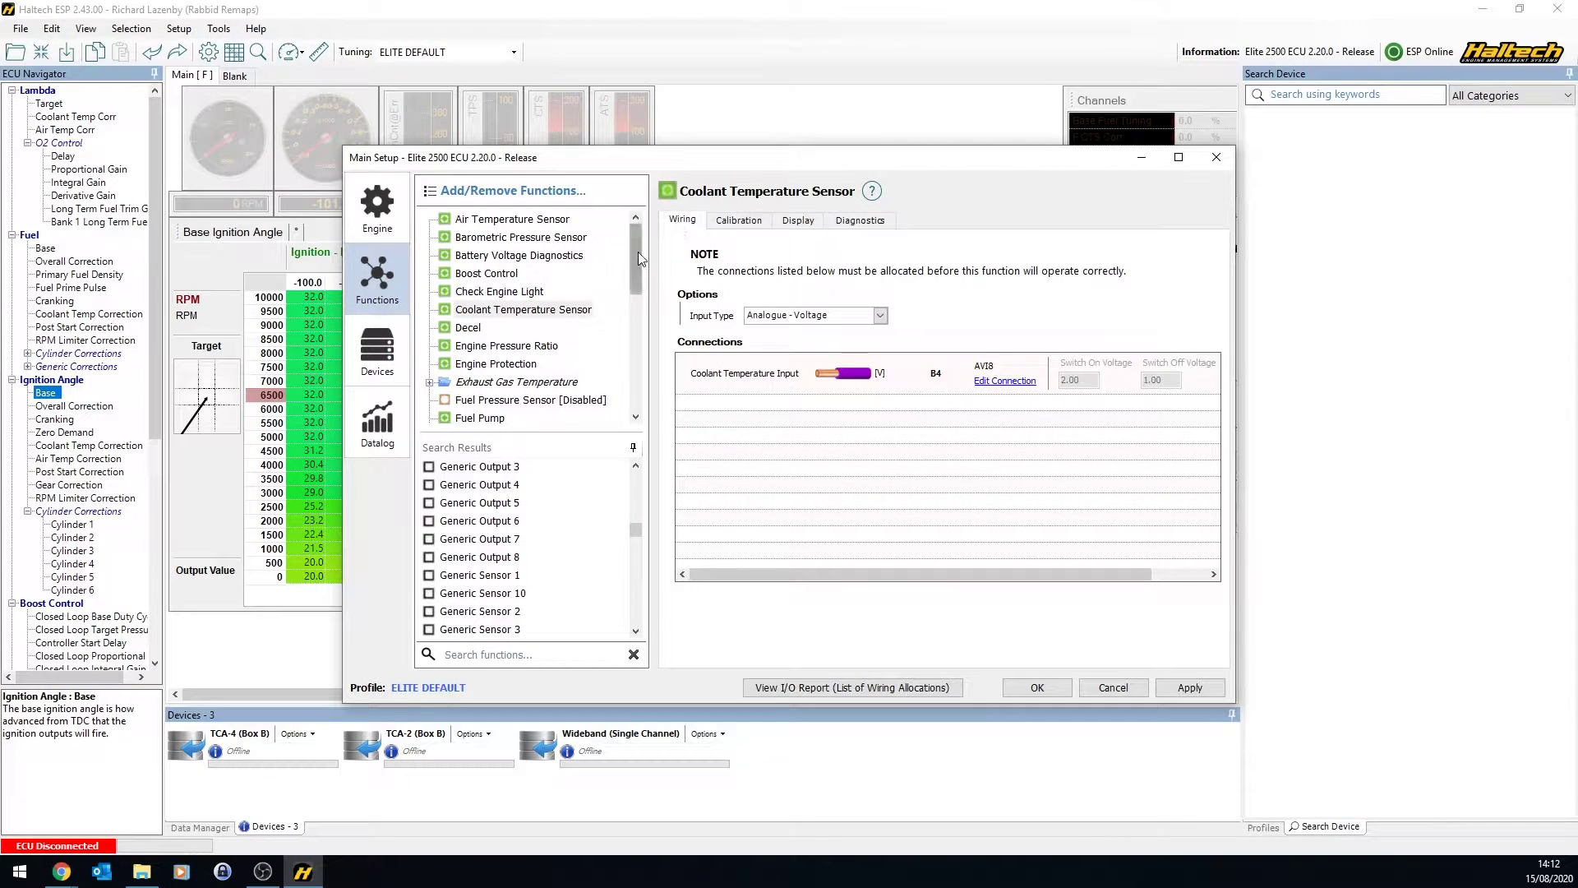
pyautogui.moveTo(639, 254); pyautogui.dragTo(641, 322)
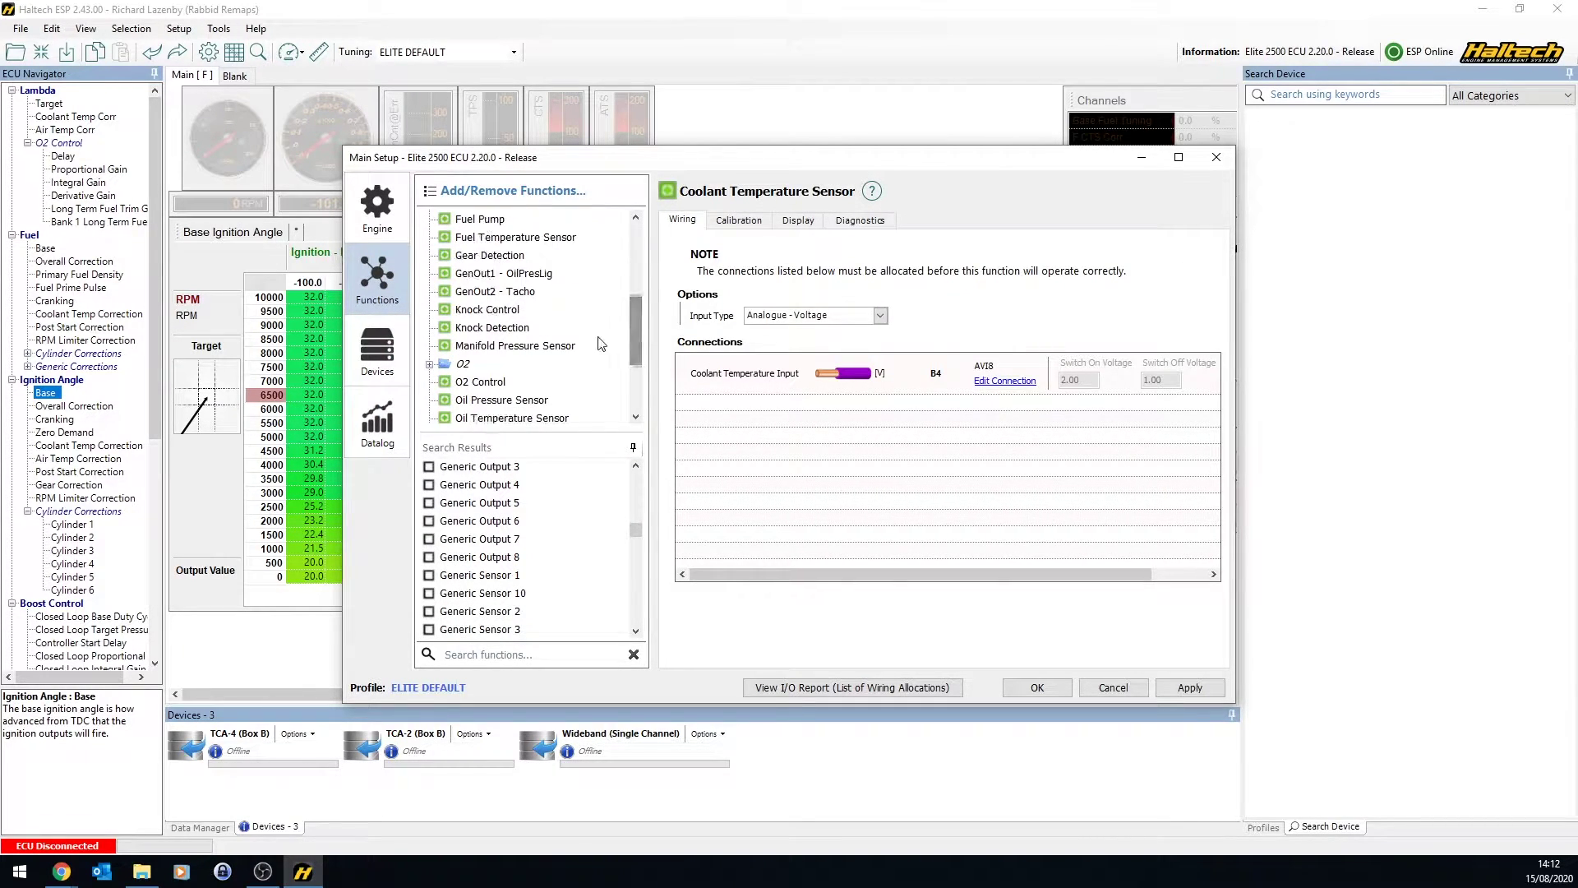
# Trial On-board Pressure Sensor for the Manifold Pressure Sensor, then revert it to Analogue - Voltage
pyautogui.click(558, 348)
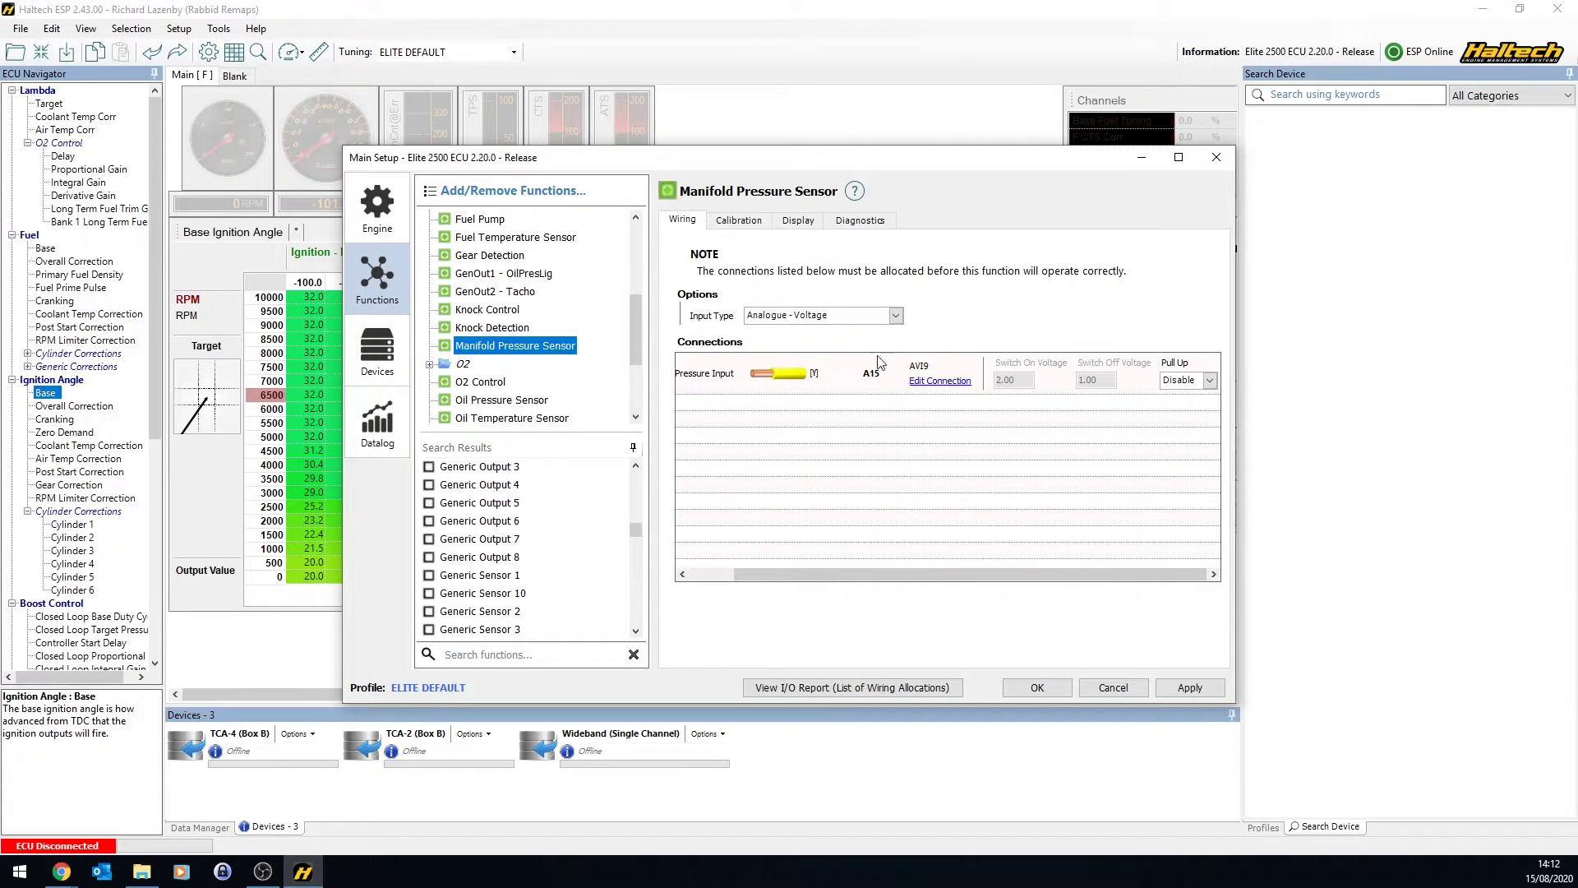
pyautogui.click(895, 315)
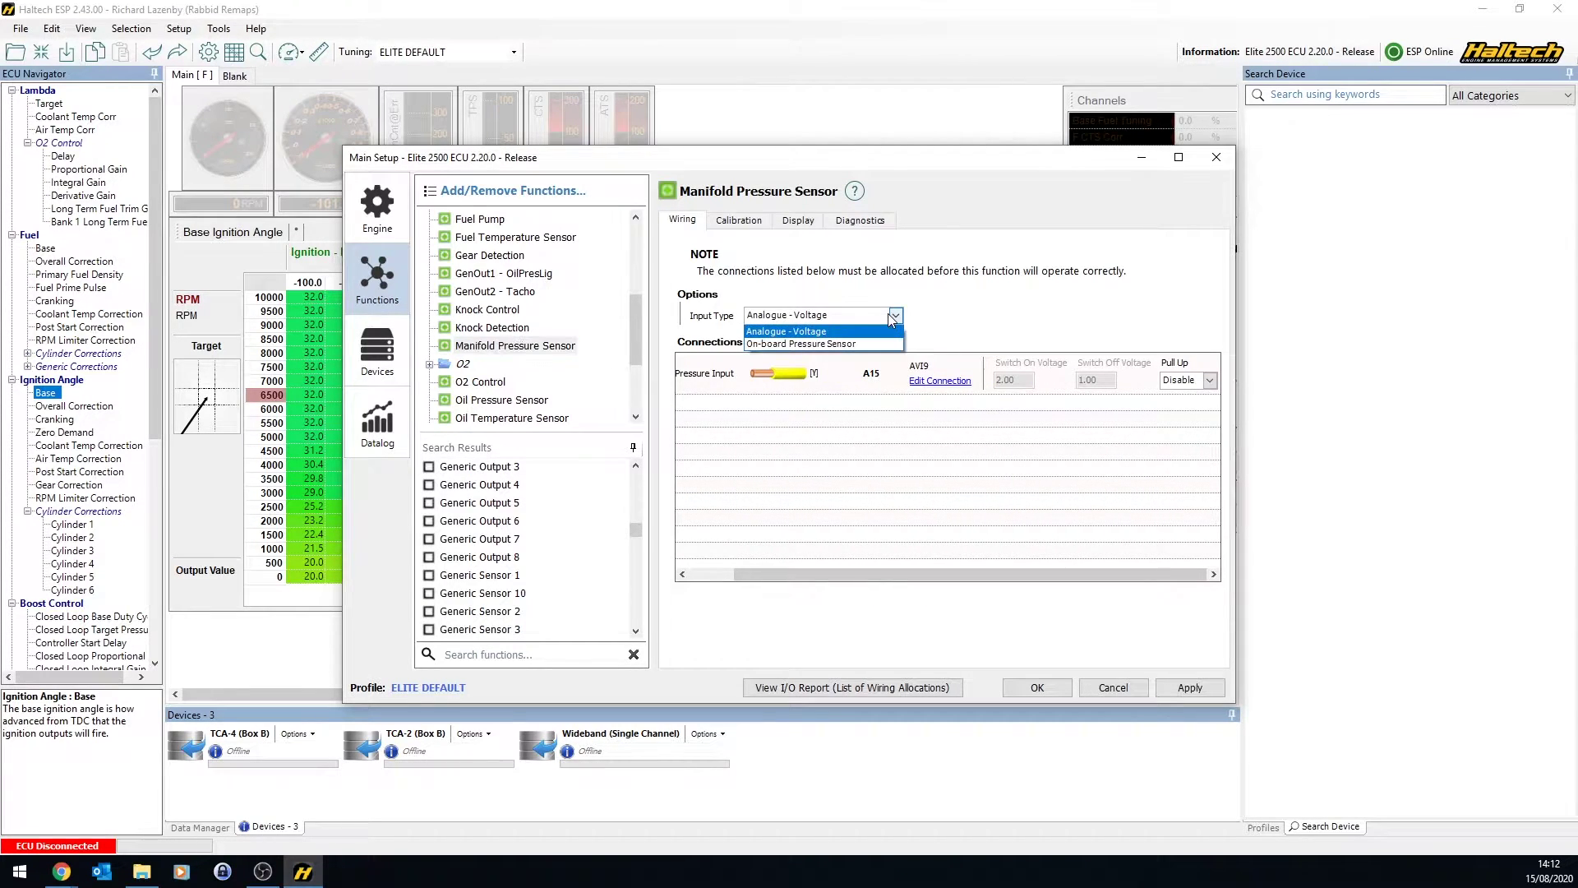
pyautogui.click(855, 344)
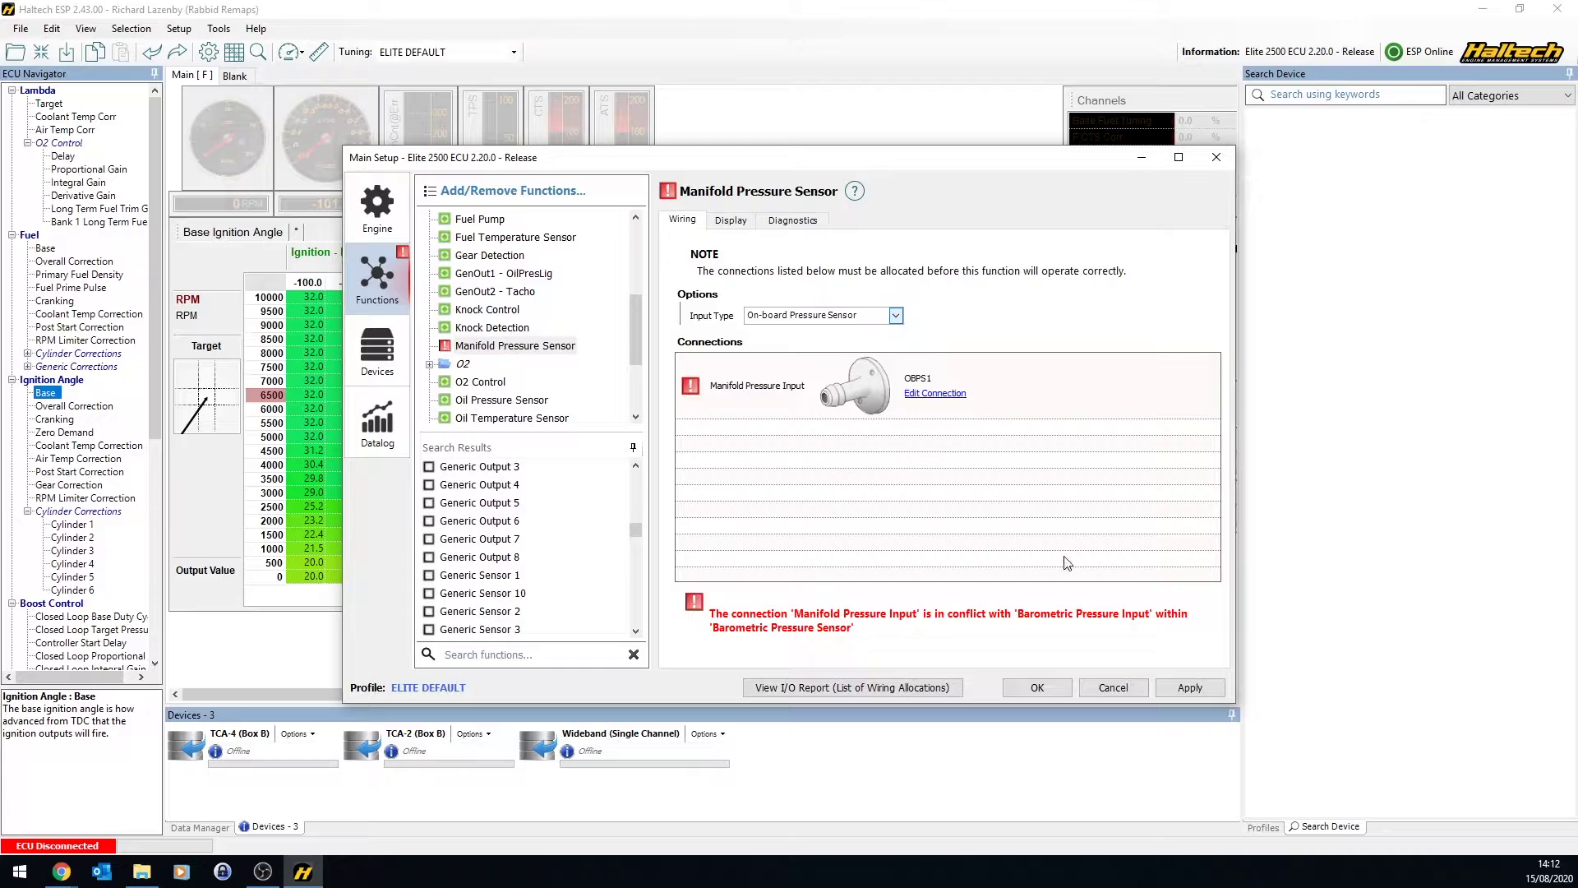
pyautogui.click(820, 317)
pyautogui.click(811, 334)
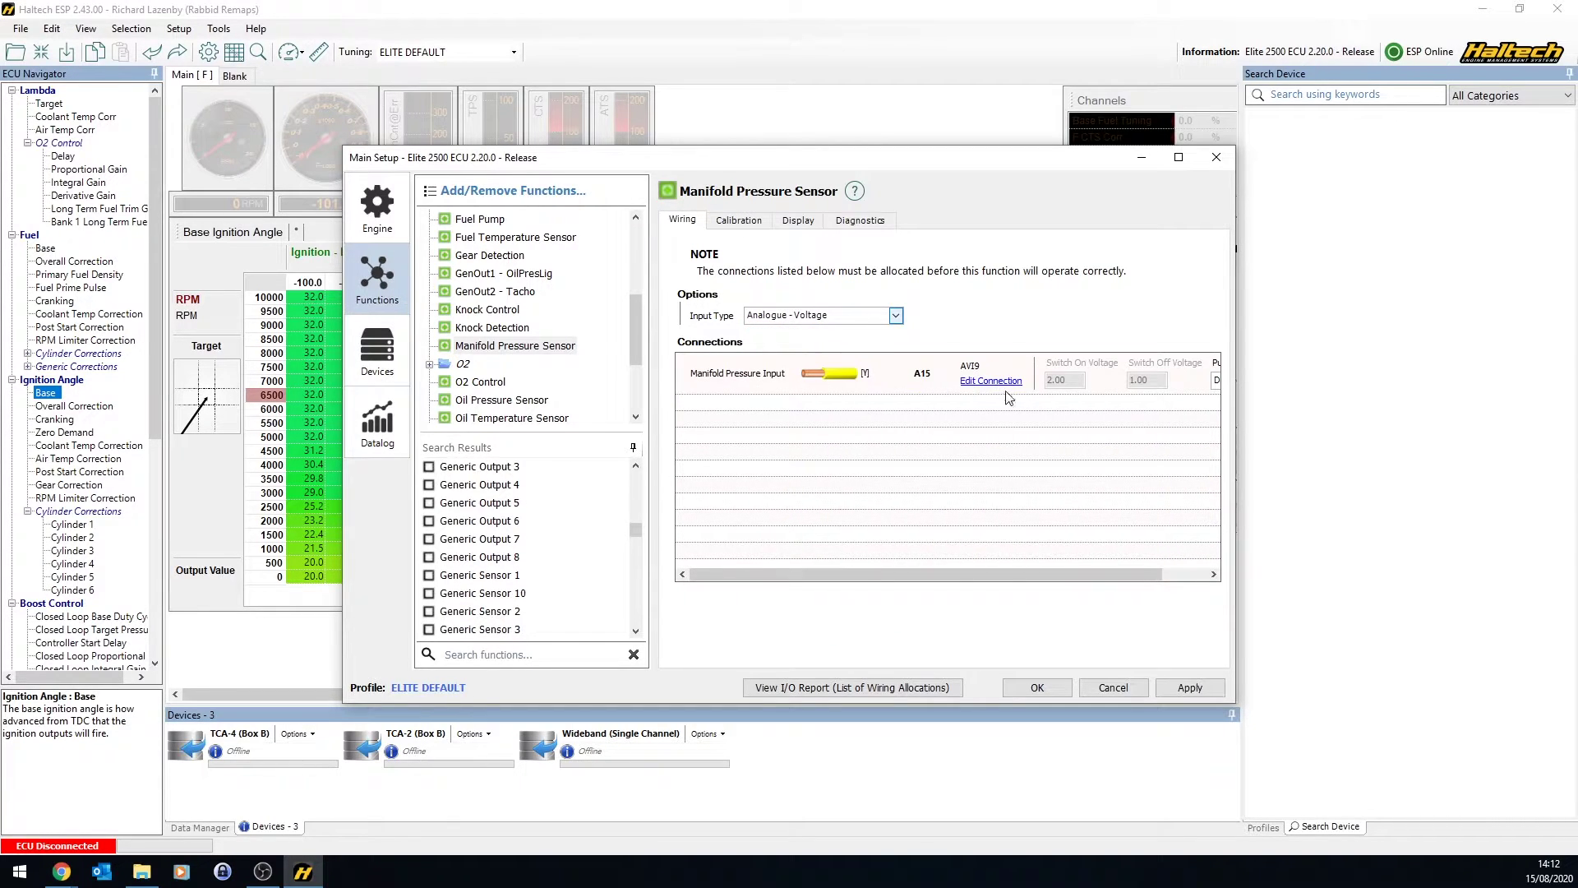
# Review MAP calibration points -81.3 kPa and 298.7 kPa, then show Throttle Position Sensor wiring
pyautogui.click(744, 224)
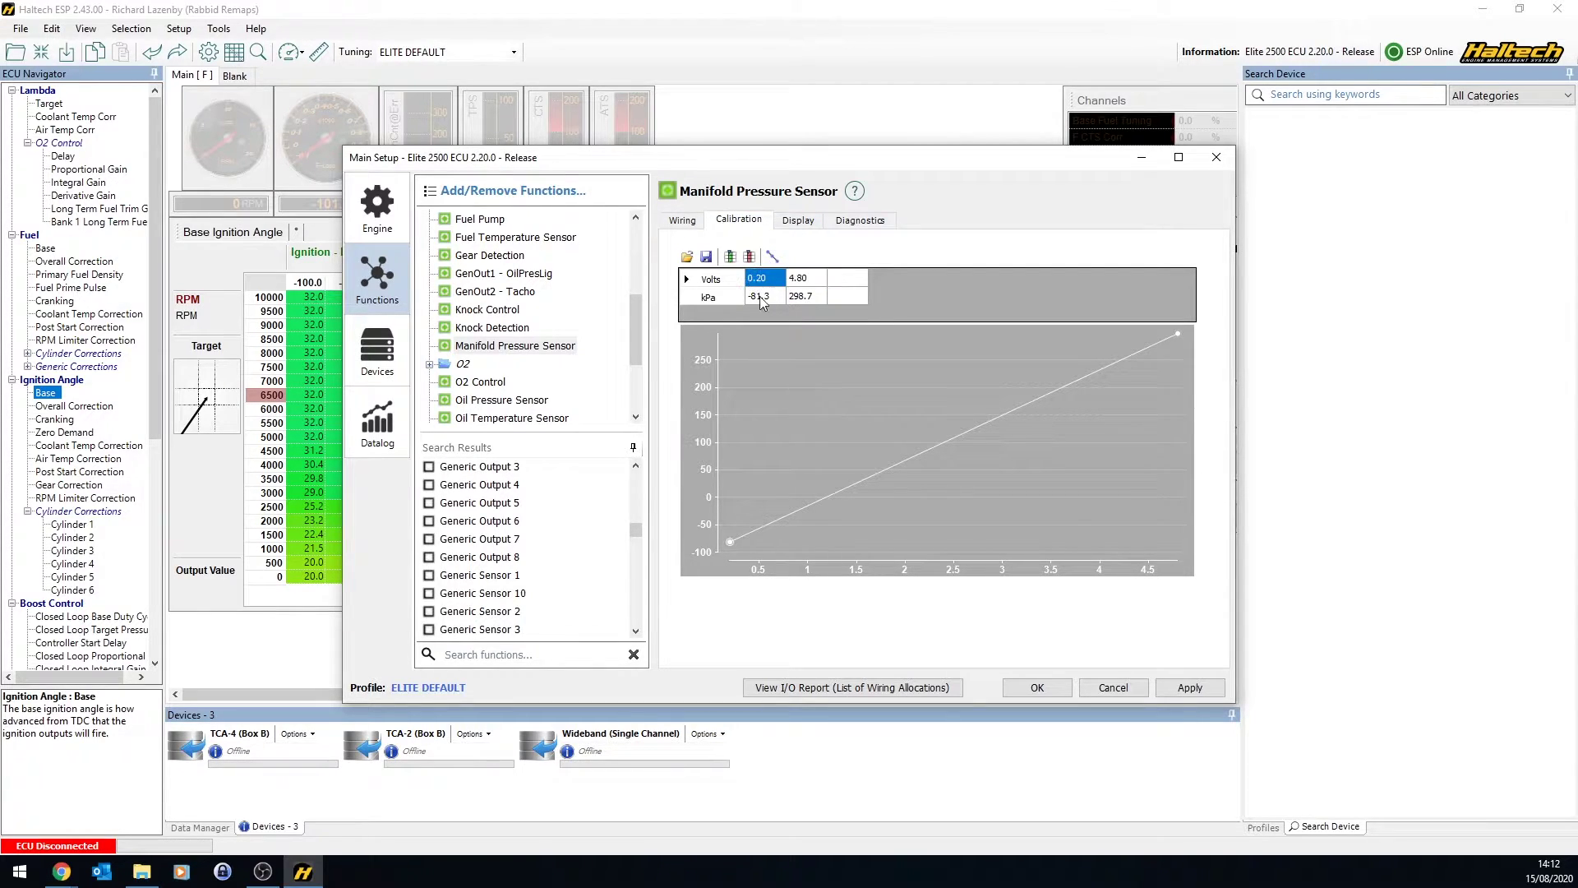
pyautogui.click(779, 297)
pyautogui.click(793, 298)
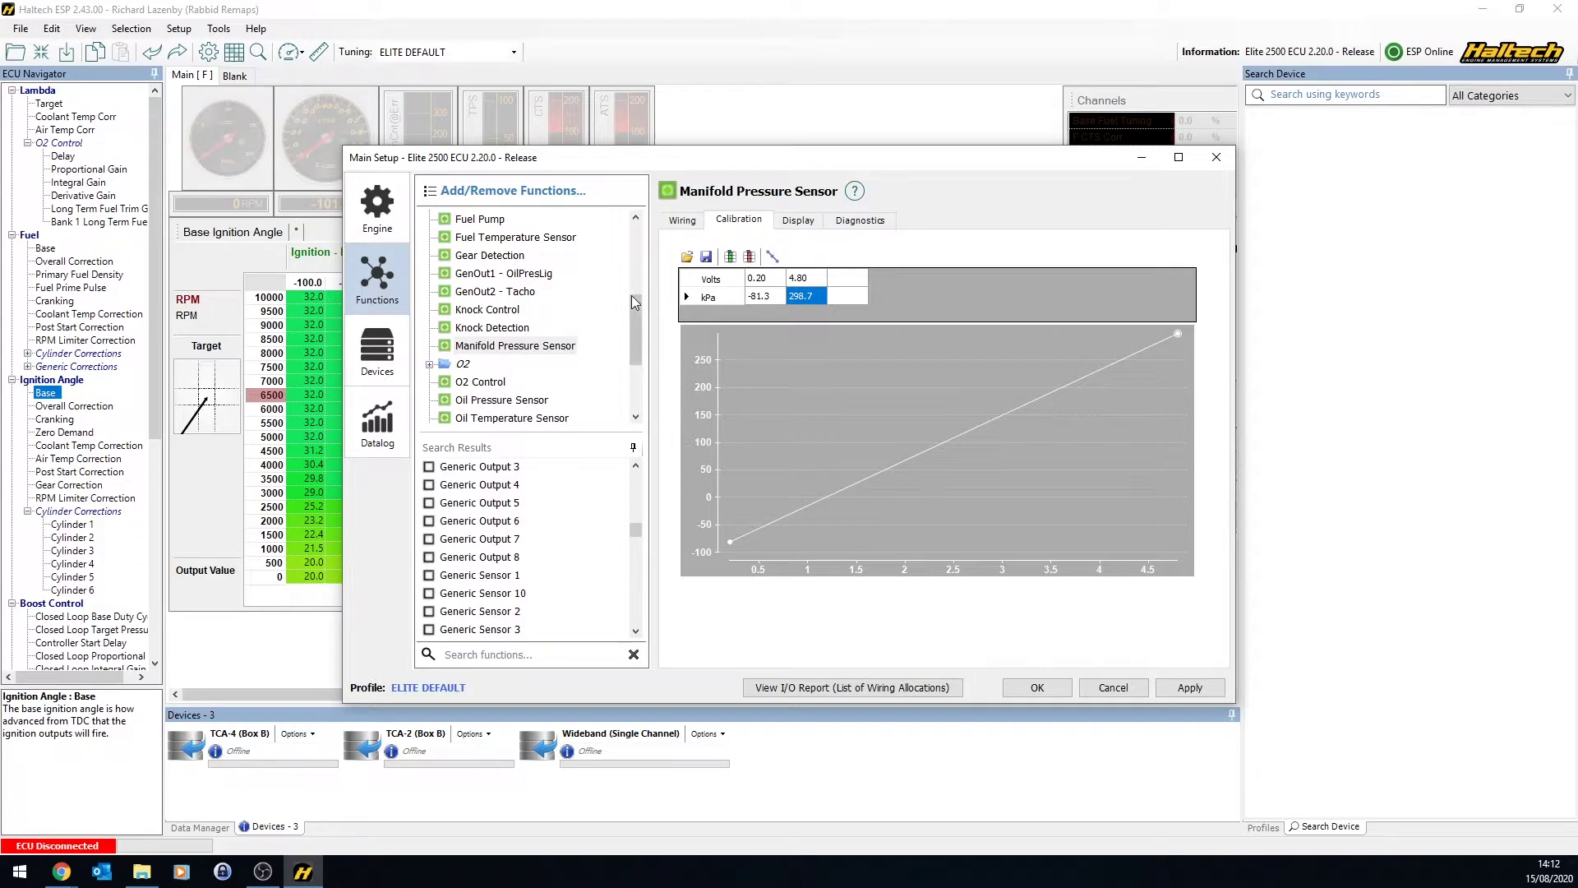
pyautogui.scroll(-2, 638, 352)
pyautogui.moveTo(638, 352); pyautogui.dragTo(633, 368)
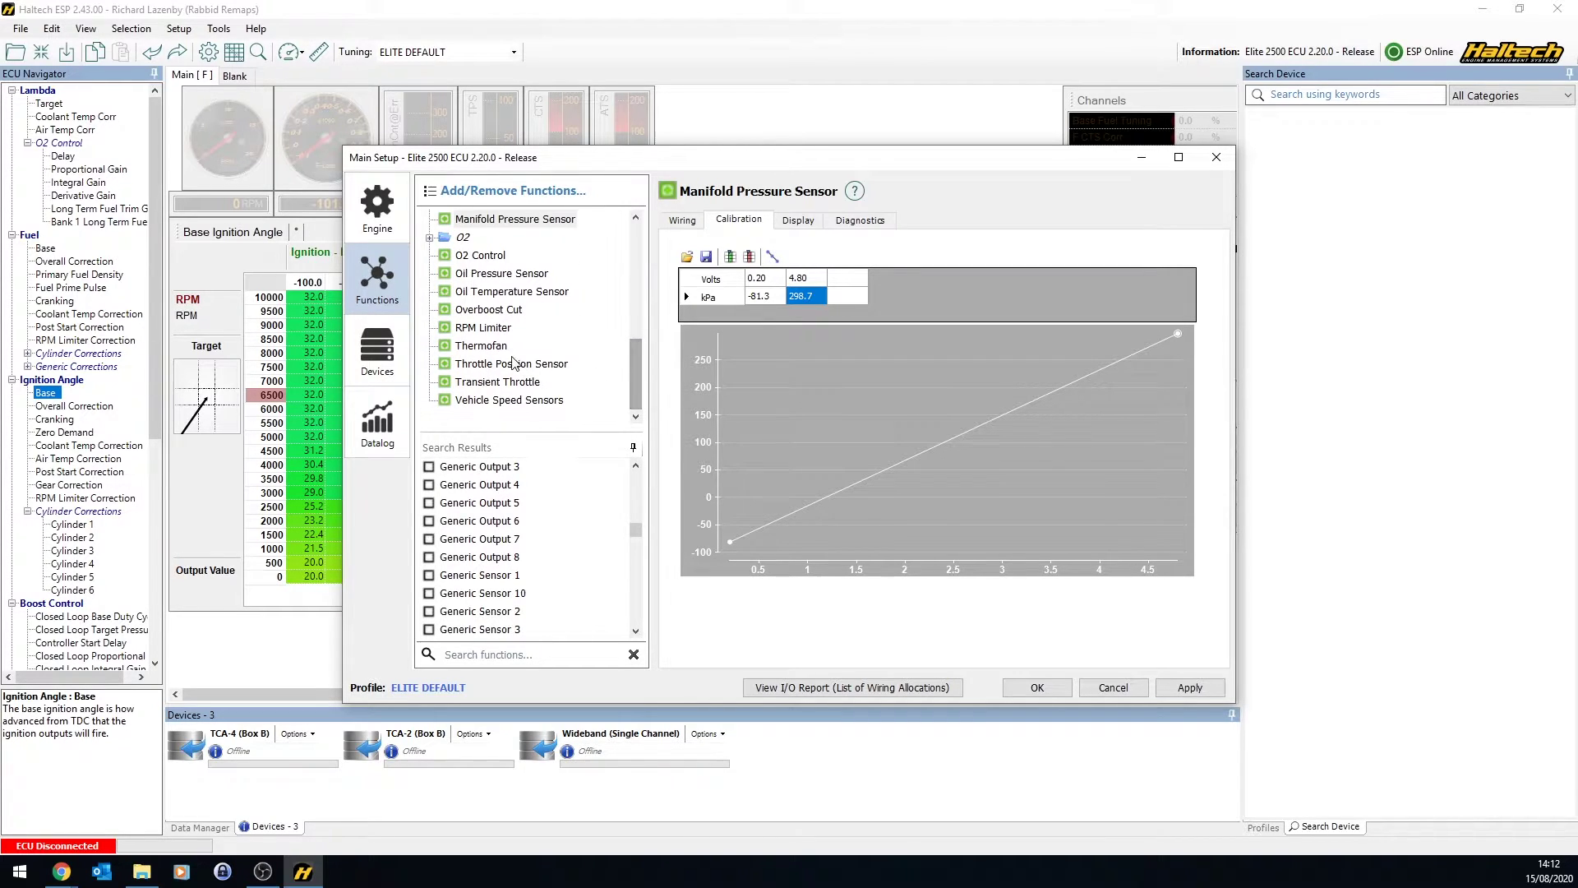
pyautogui.click(494, 365)
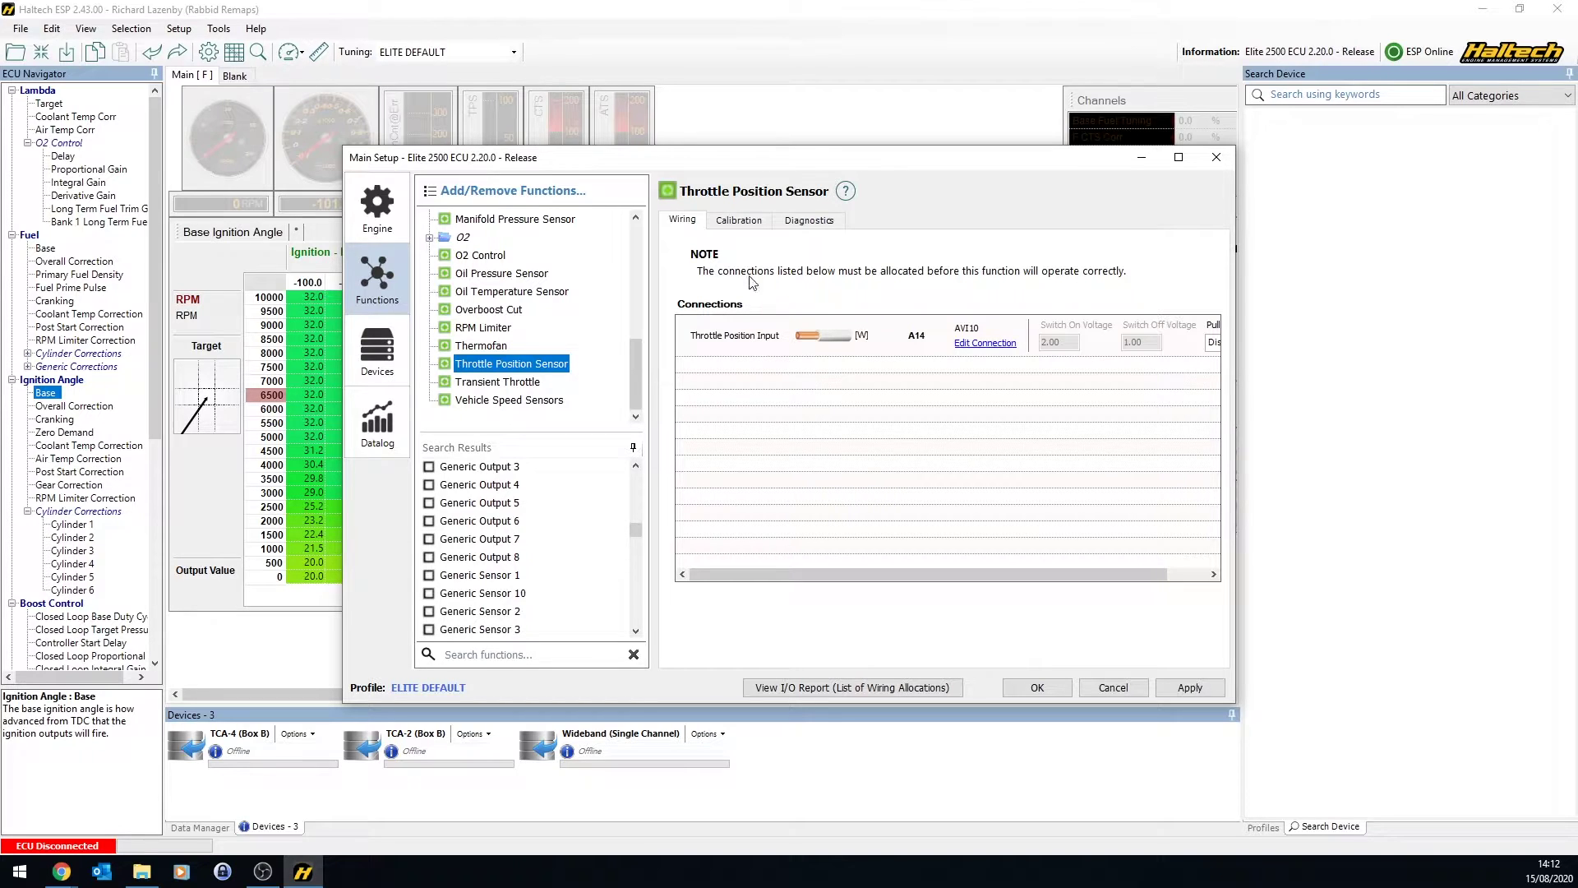
# Review the TPS calibration (0.82–3.24 V for 0–100%), then select Vehicle Speed Sensors
pyautogui.click(739, 221)
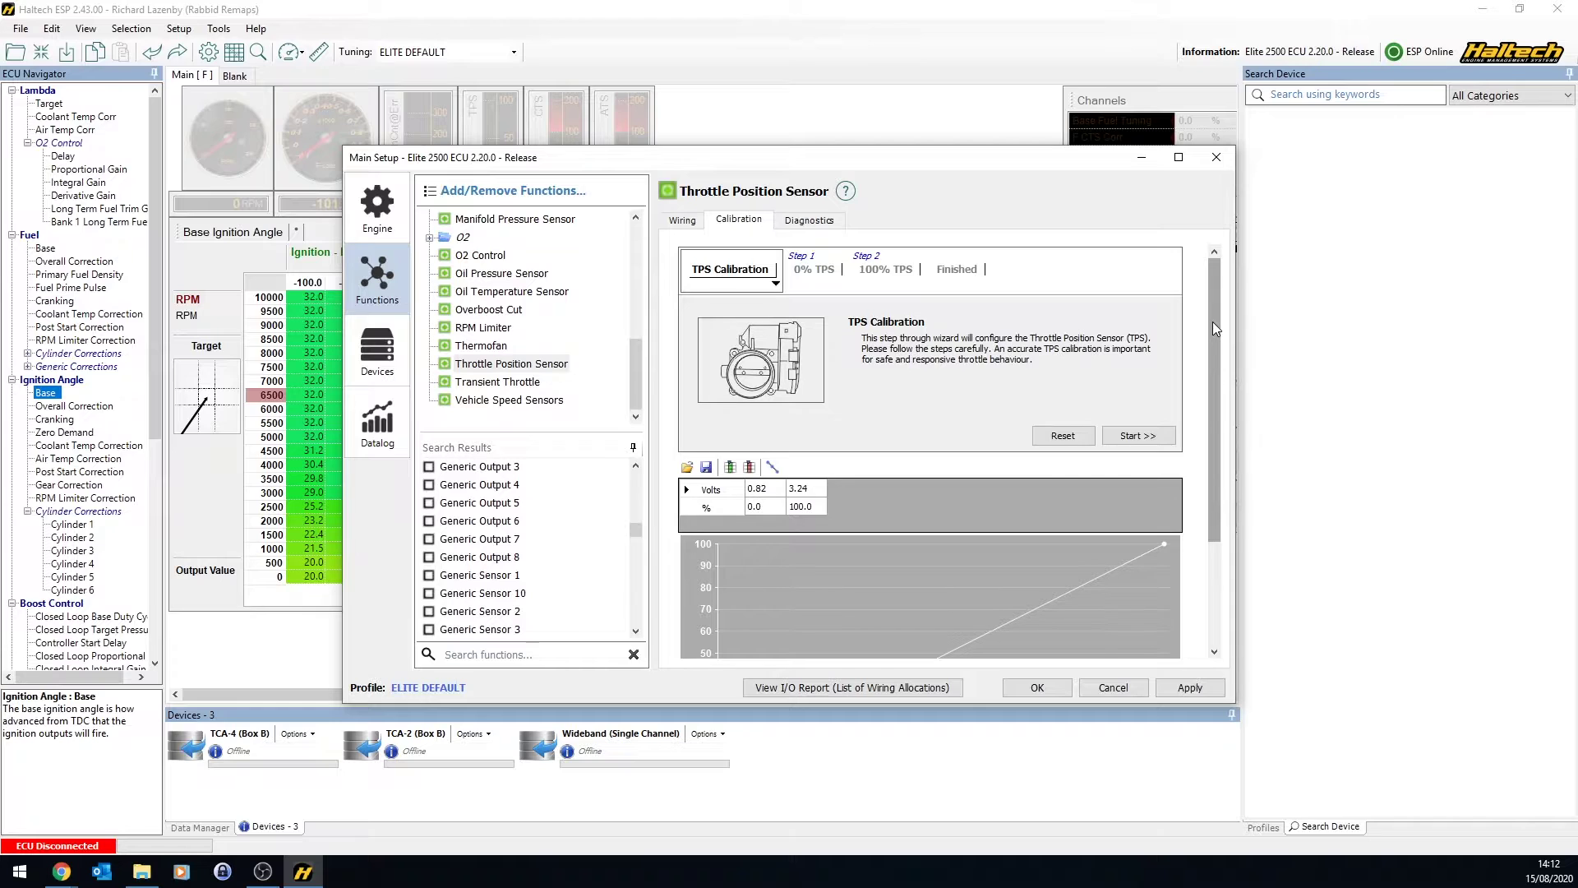
pyautogui.moveTo(1212, 322); pyautogui.dragTo(1214, 361)
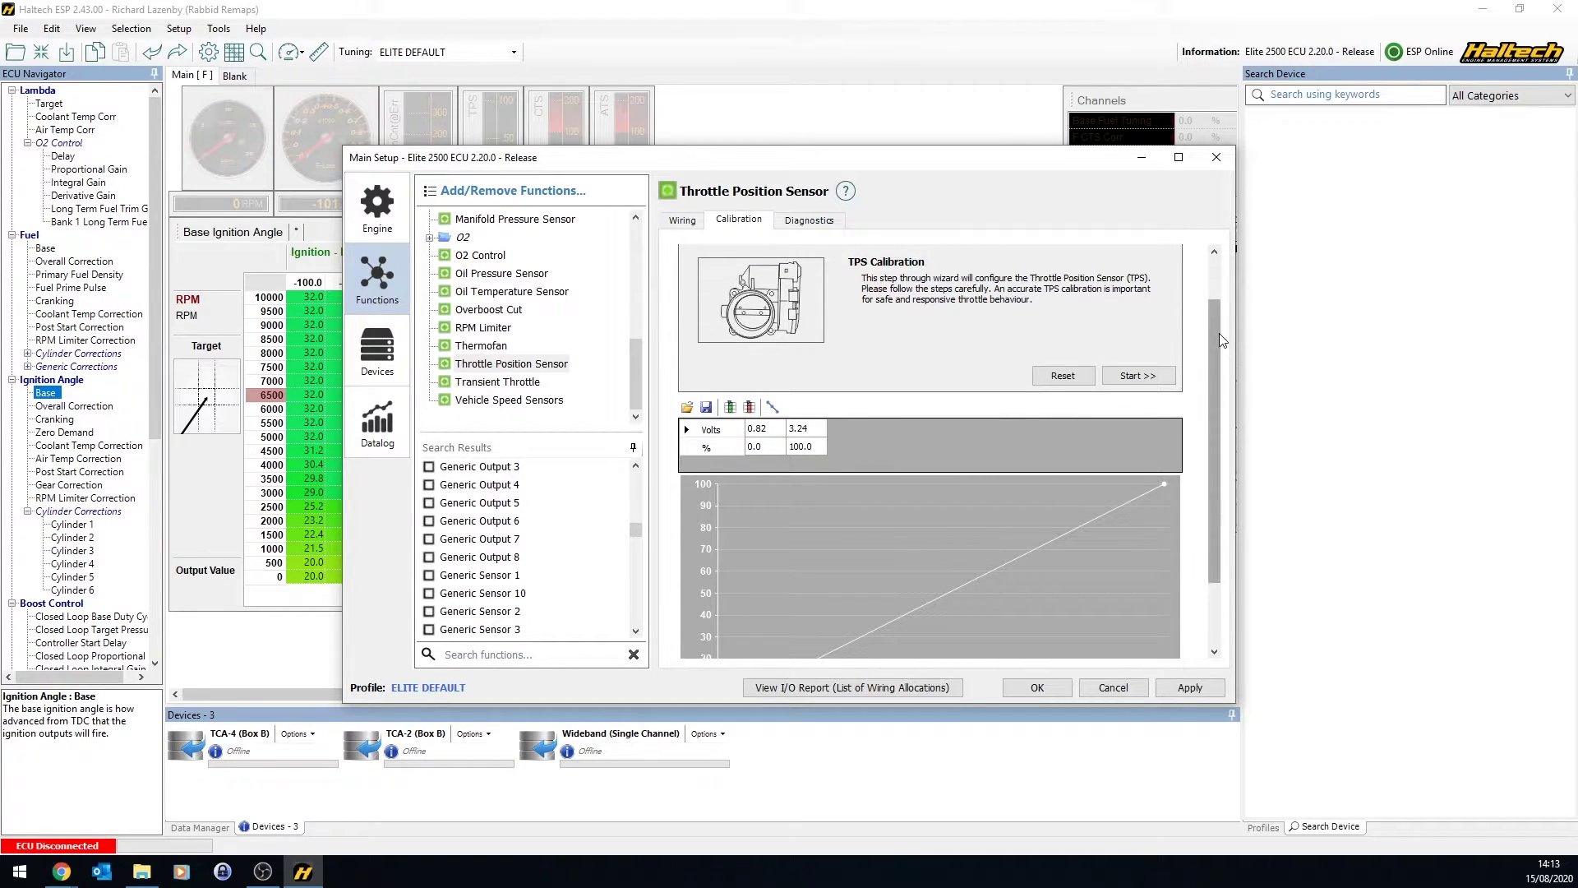
pyautogui.scroll(1, 1220, 340)
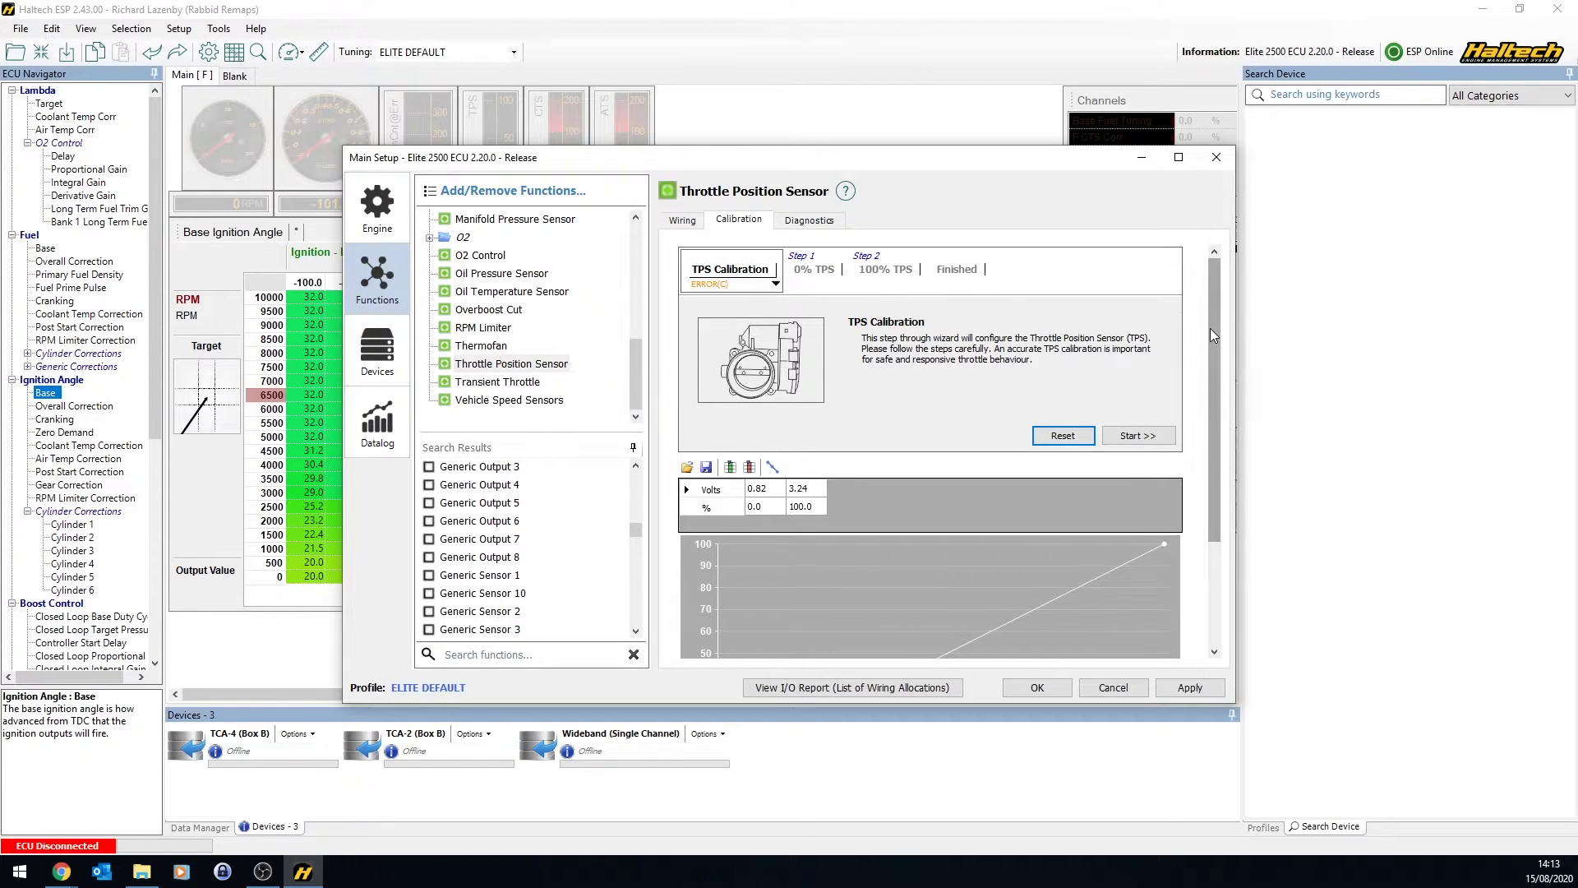
pyautogui.moveTo(1214, 330); pyautogui.dragTo(1214, 409)
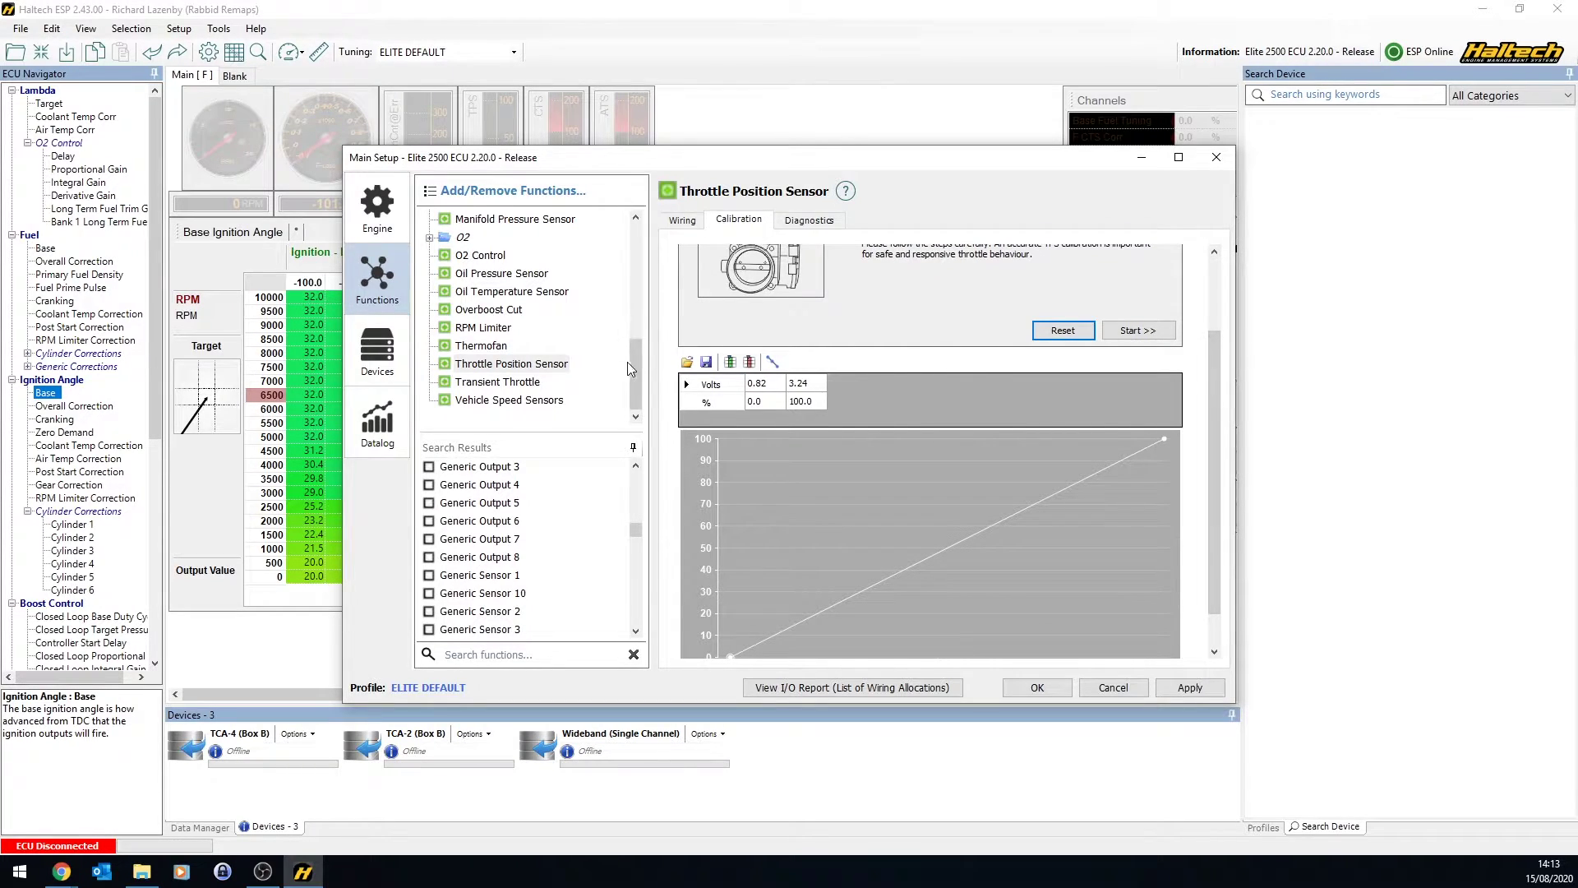
pyautogui.scroll(1, 638, 385)
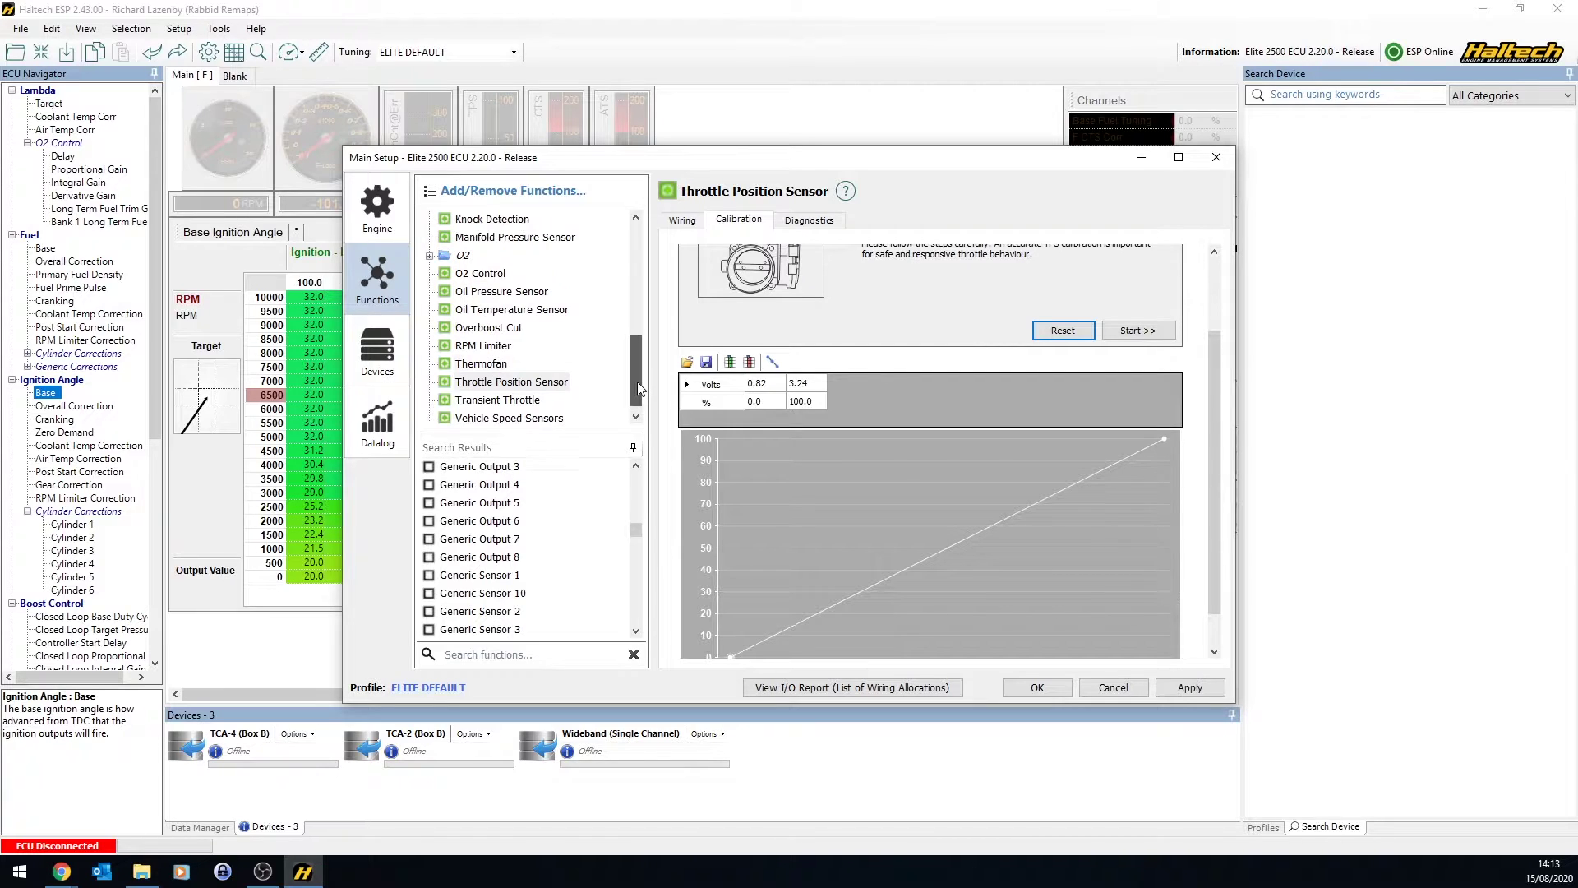
pyautogui.scroll(-1, 639, 387)
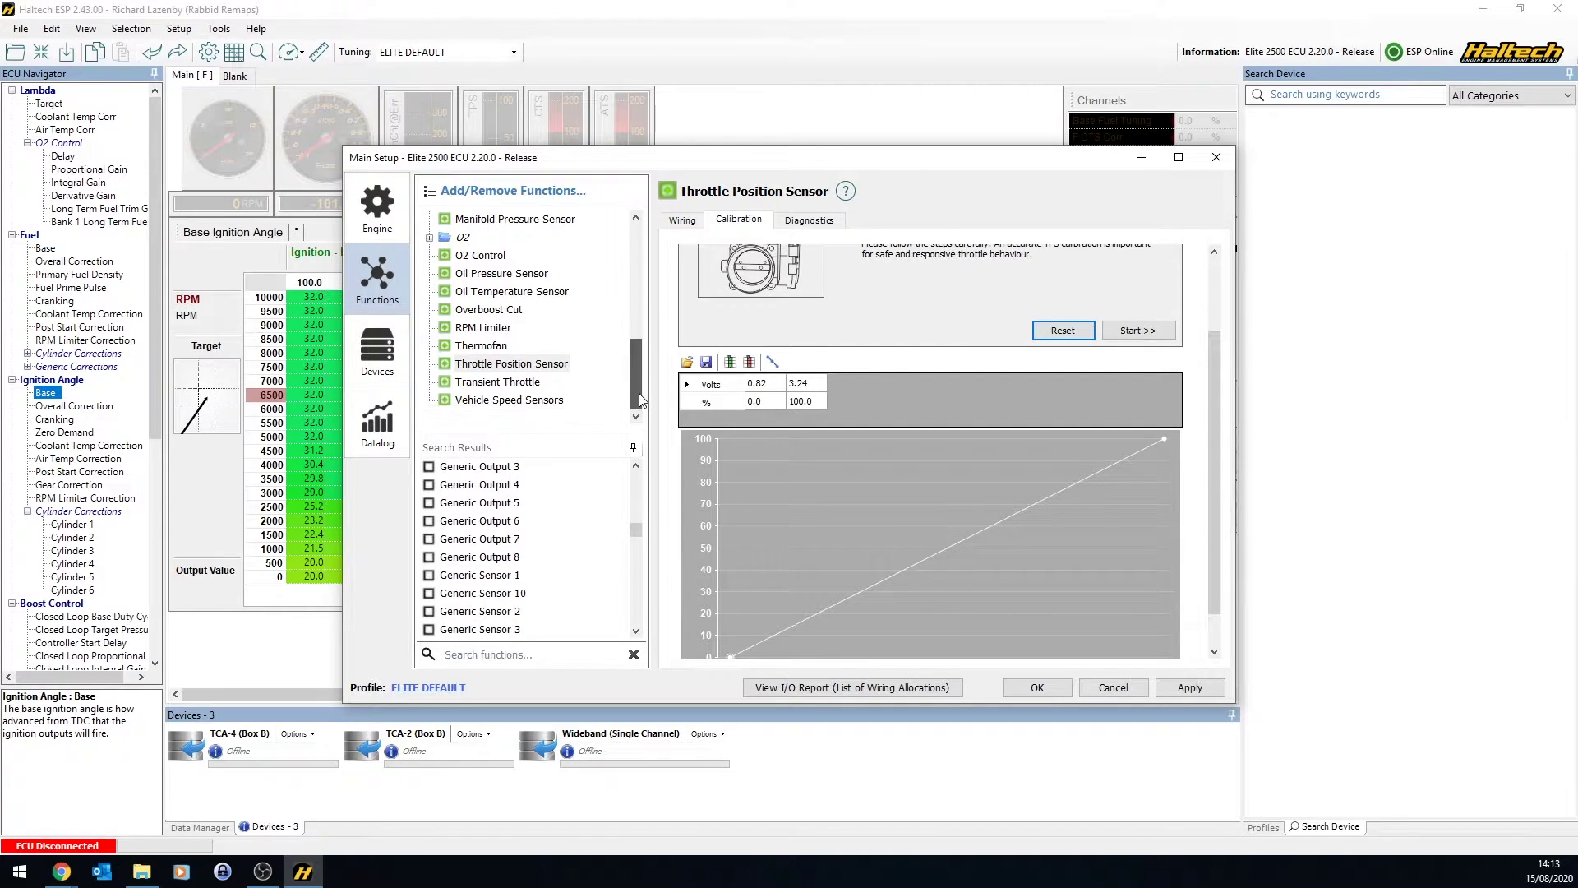
pyautogui.click(532, 400)
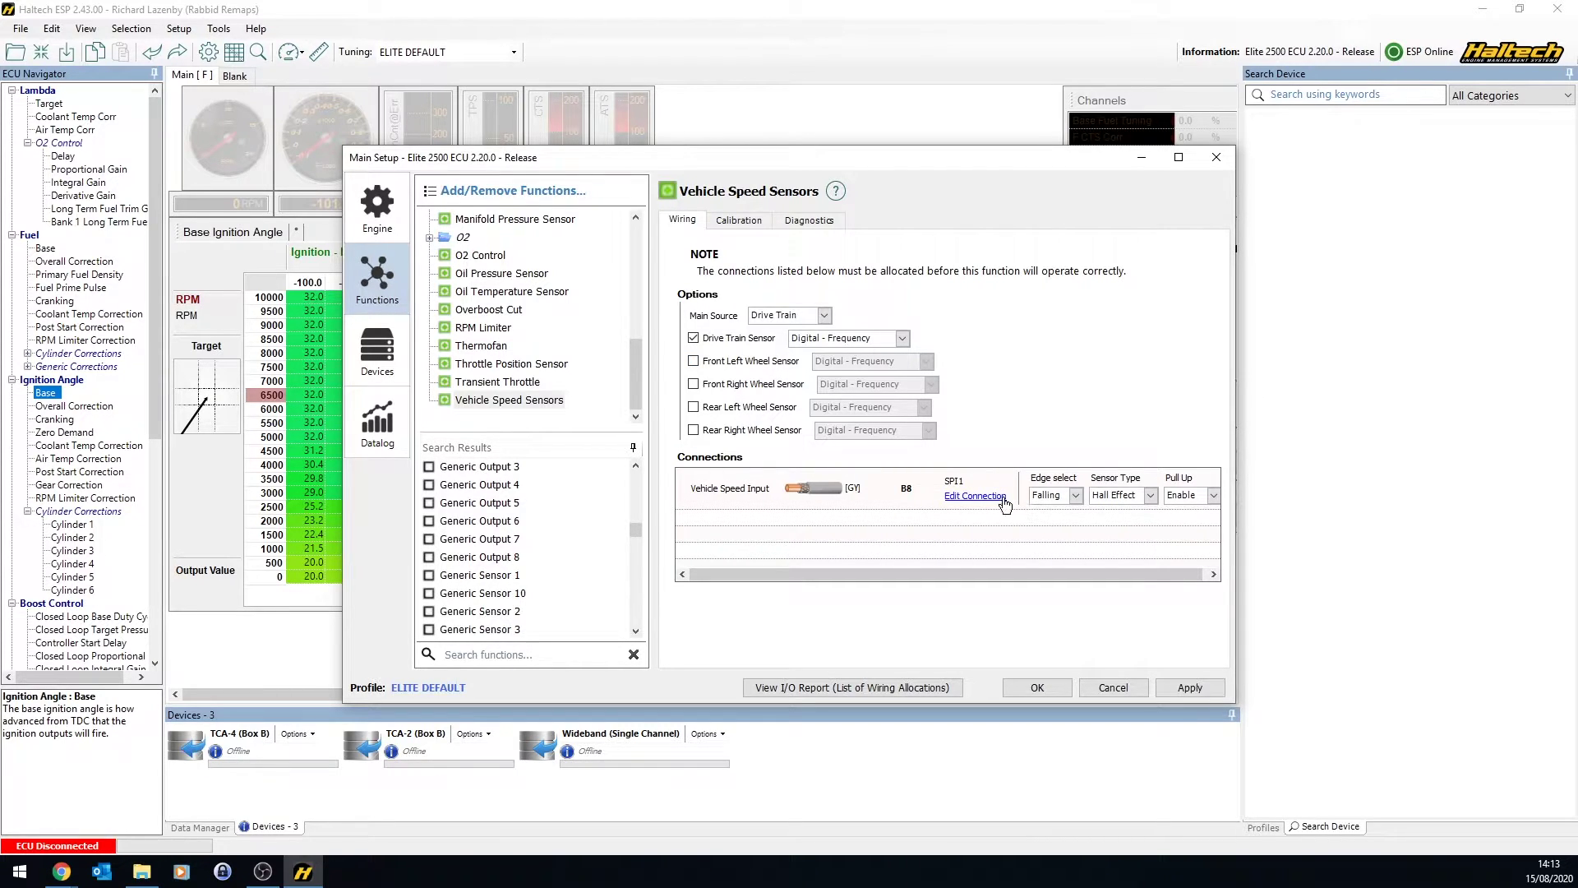
# Keep the speed sensor as Hall Effect with pull-up enabled and falling-edge triggering
pyautogui.click(1122, 496)
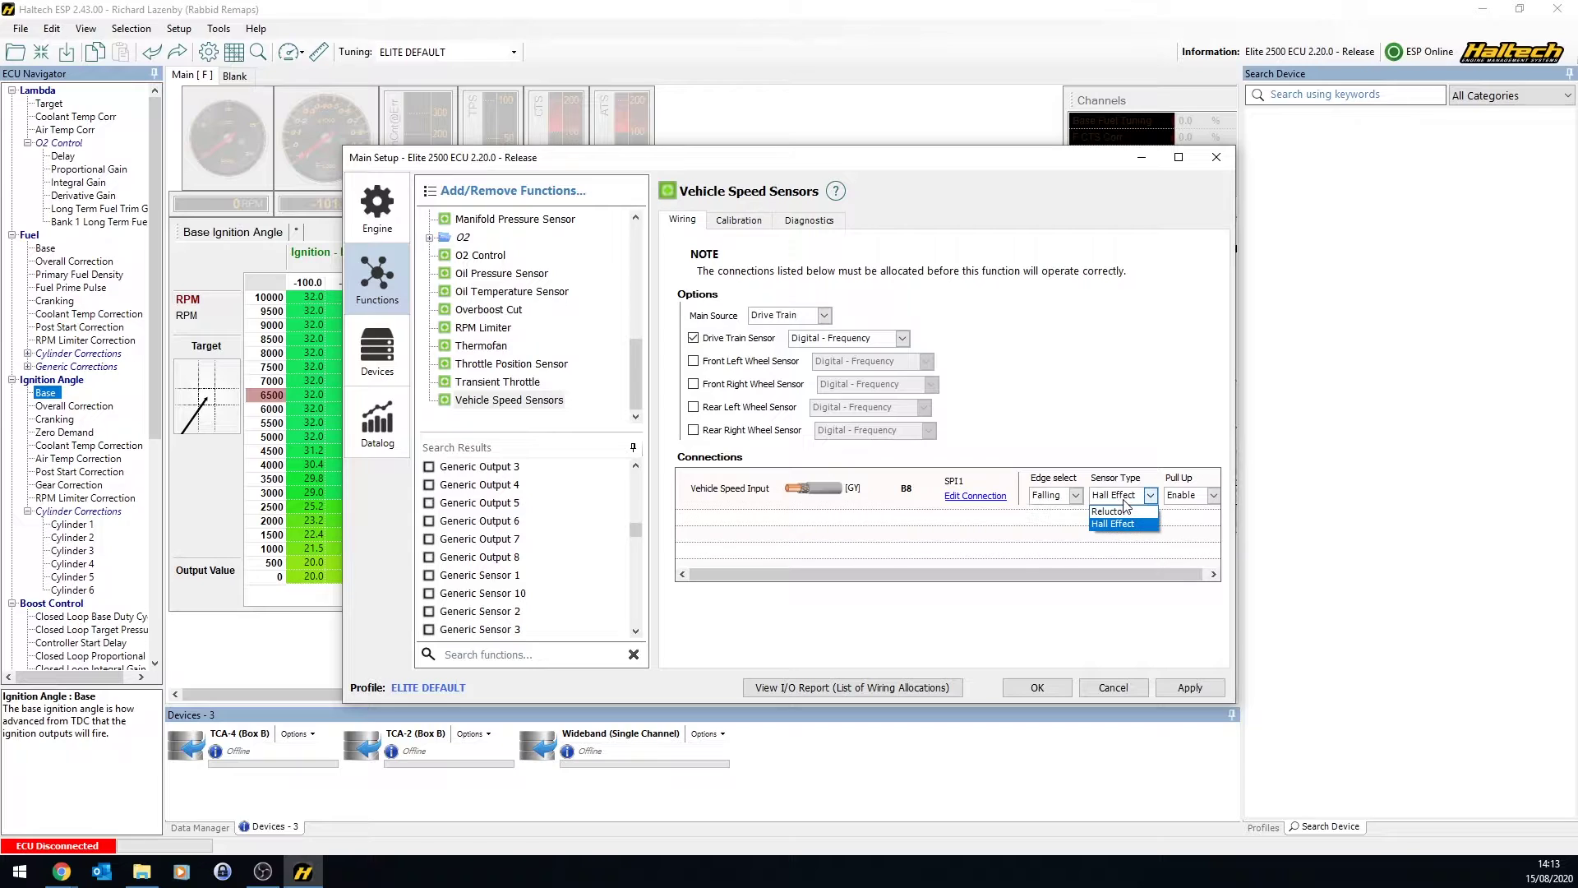
pyautogui.click(1126, 525)
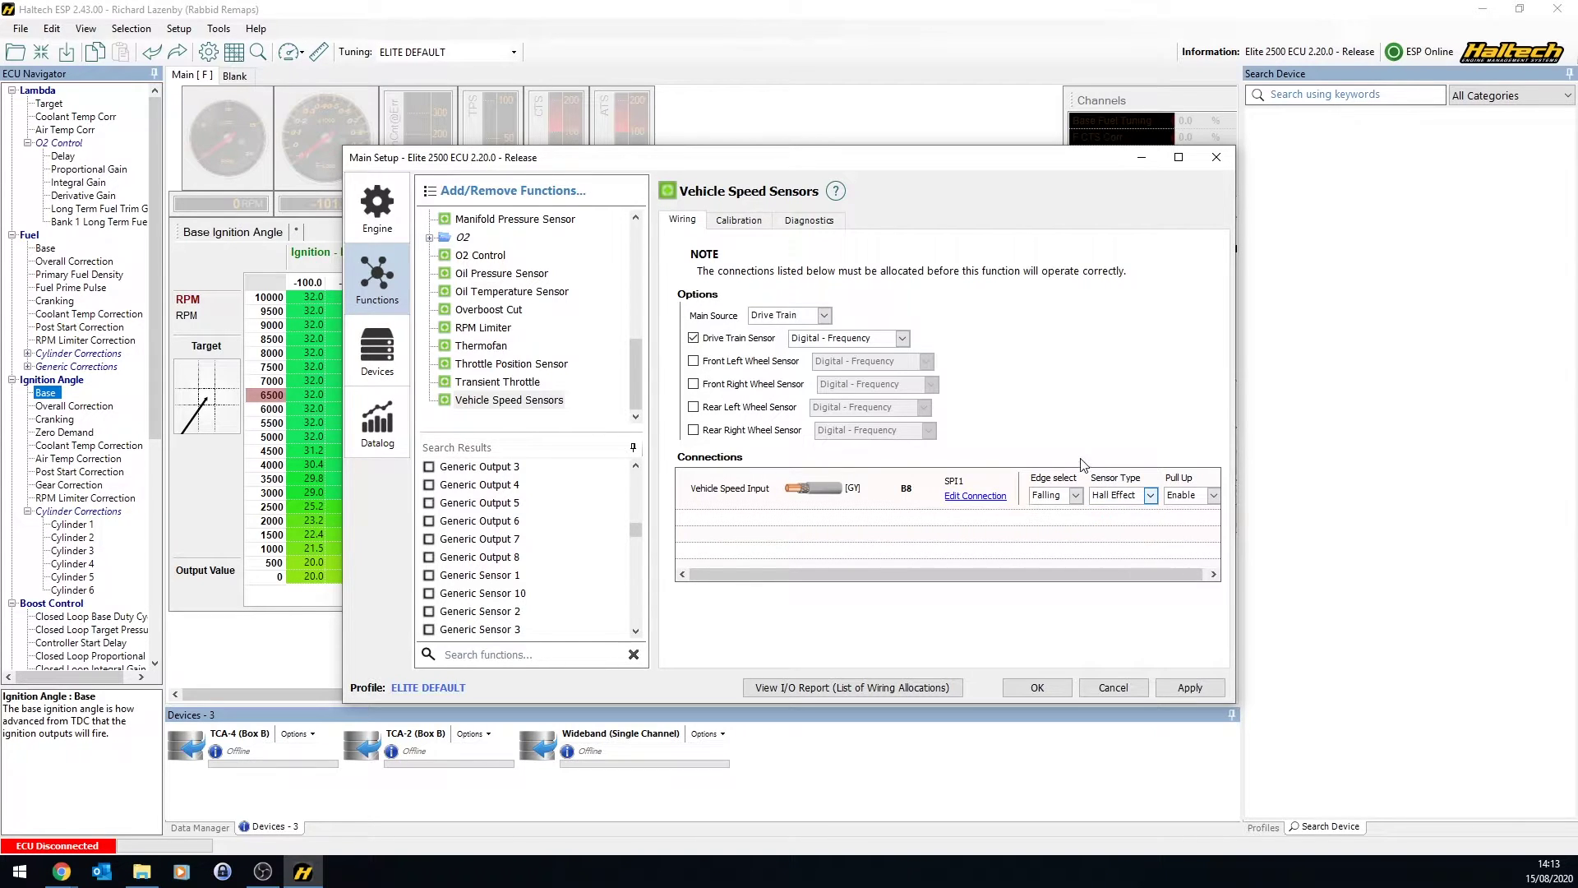
pyautogui.click(1198, 495)
pyautogui.click(1205, 420)
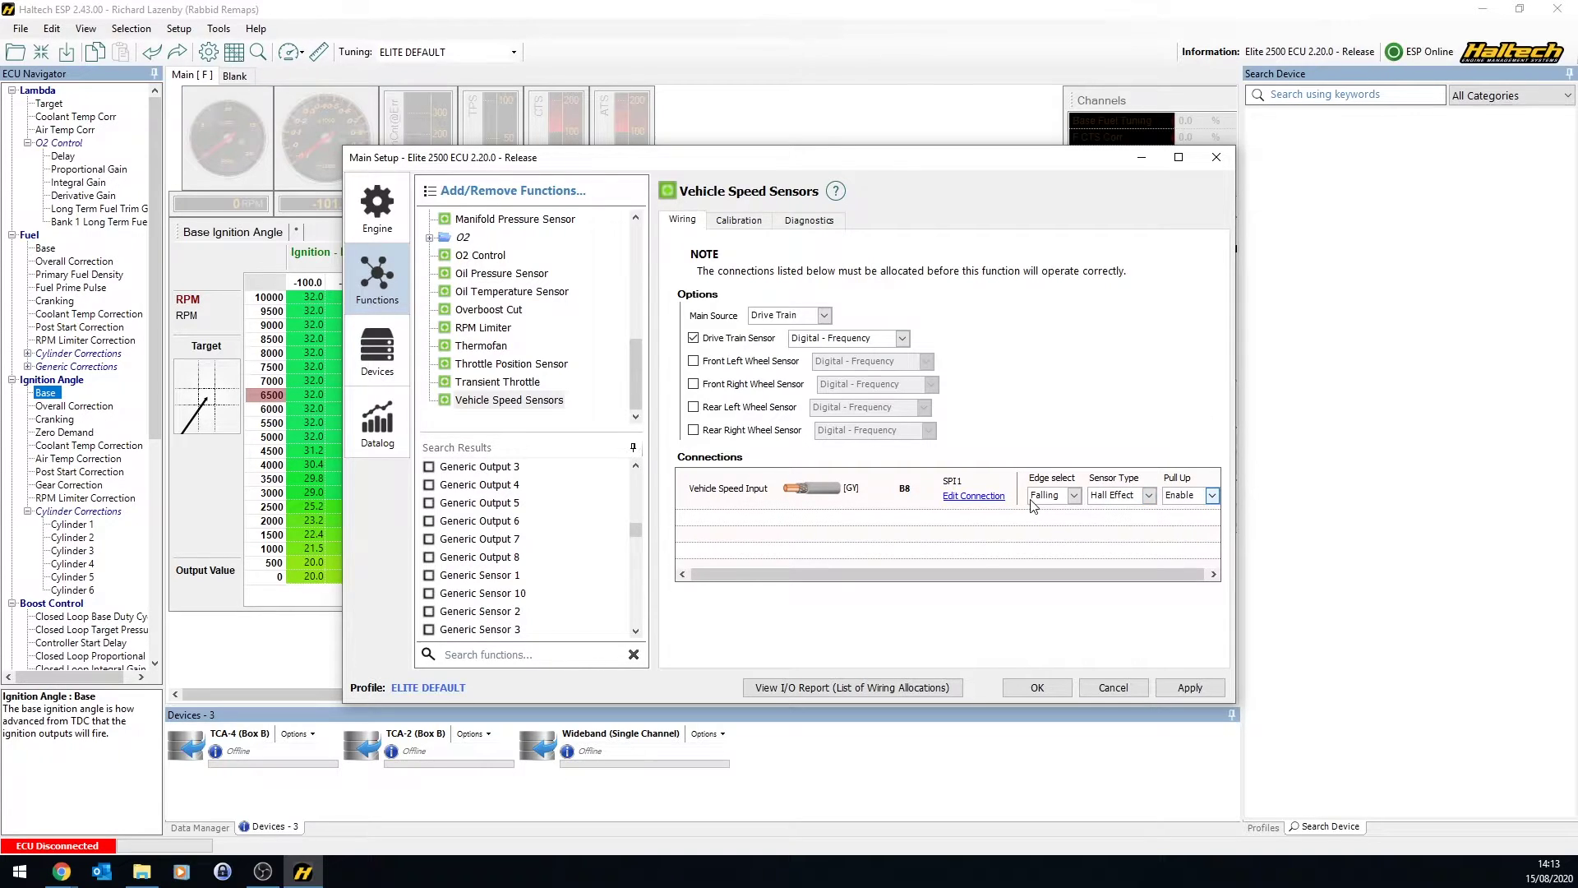
pyautogui.click(1040, 495)
pyautogui.click(1086, 420)
# Review speed calibration: 100.0 km/h calibration speed and 1331 pulses/km drive-train sensor
pyautogui.click(721, 223)
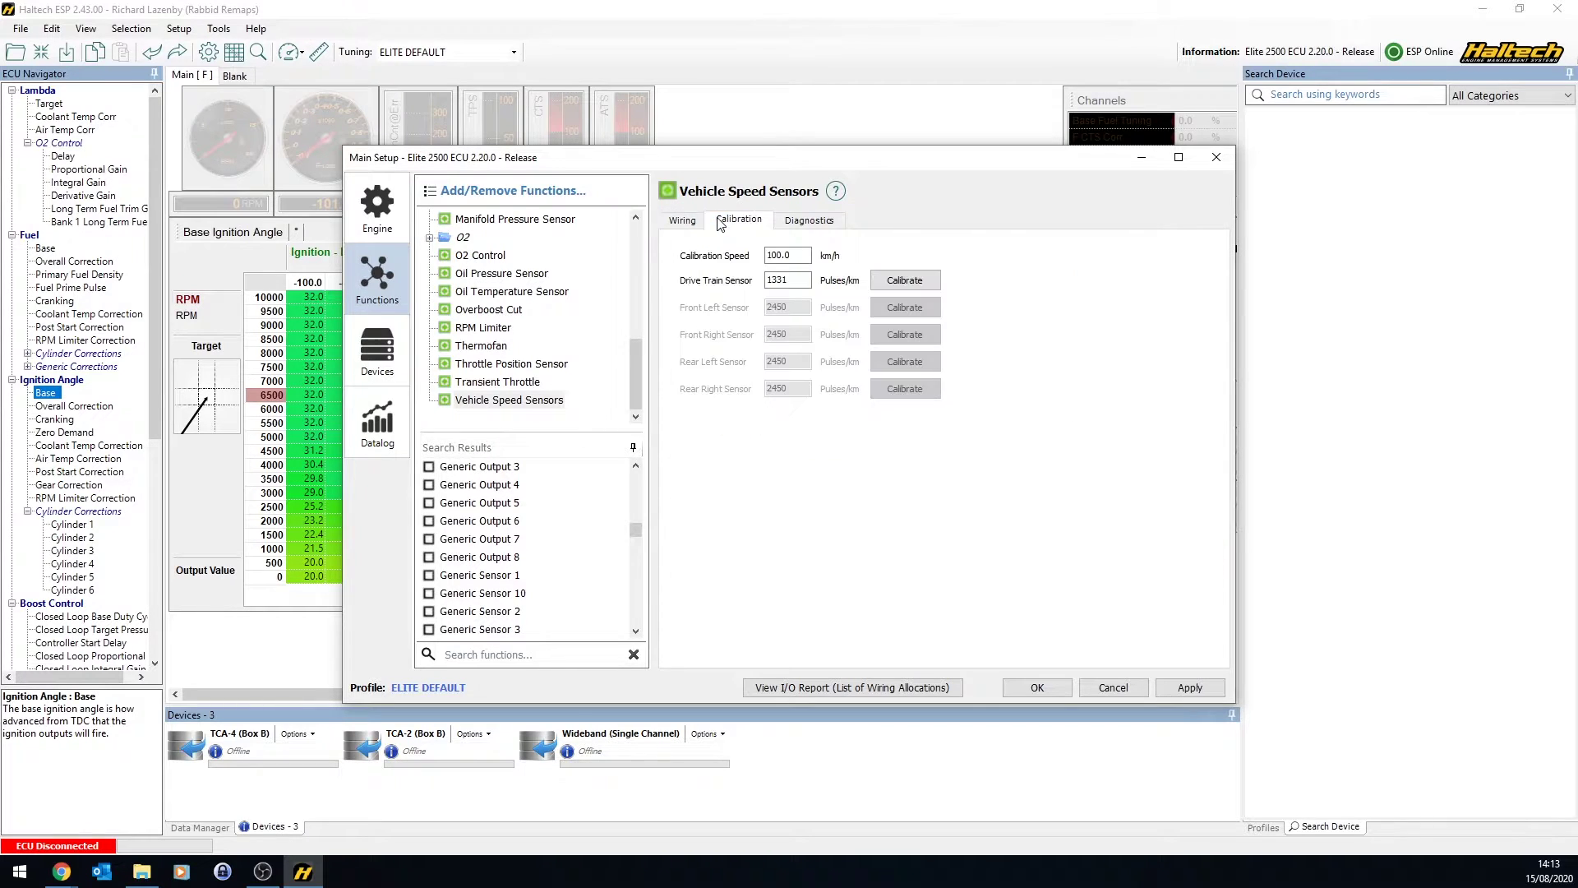
pyautogui.click(799, 253)
pyautogui.moveTo(630, 355); pyautogui.dragTo(634, 222)
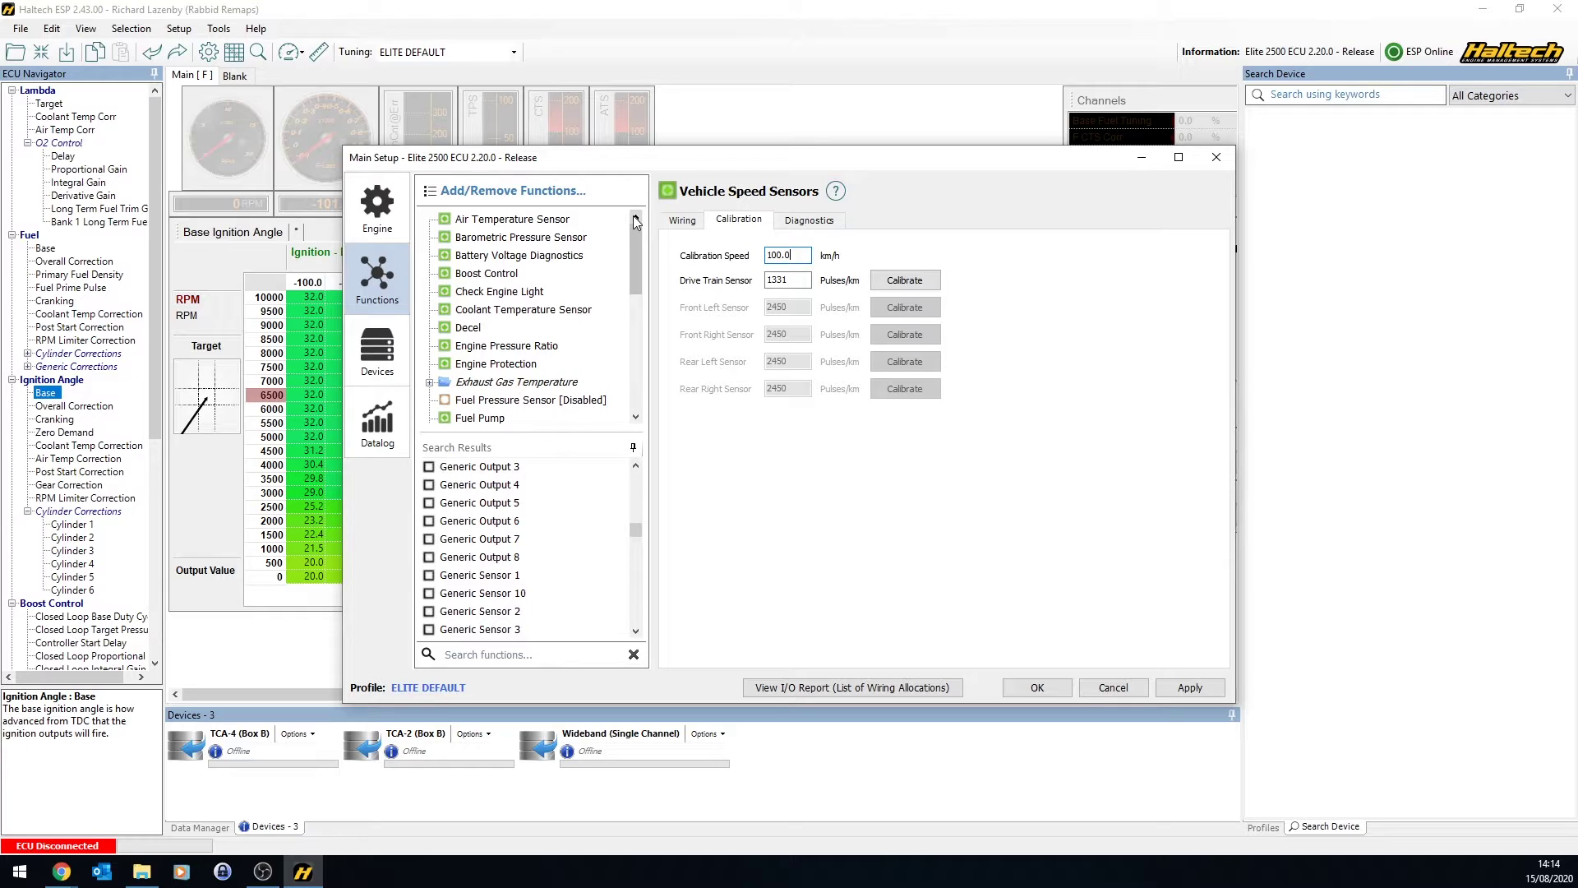
# Switch the Wideband O2 1 Sensor to an Analogue - Voltage input on AVI1, pin B13
pyautogui.moveTo(635, 222); pyautogui.dragTo(639, 332)
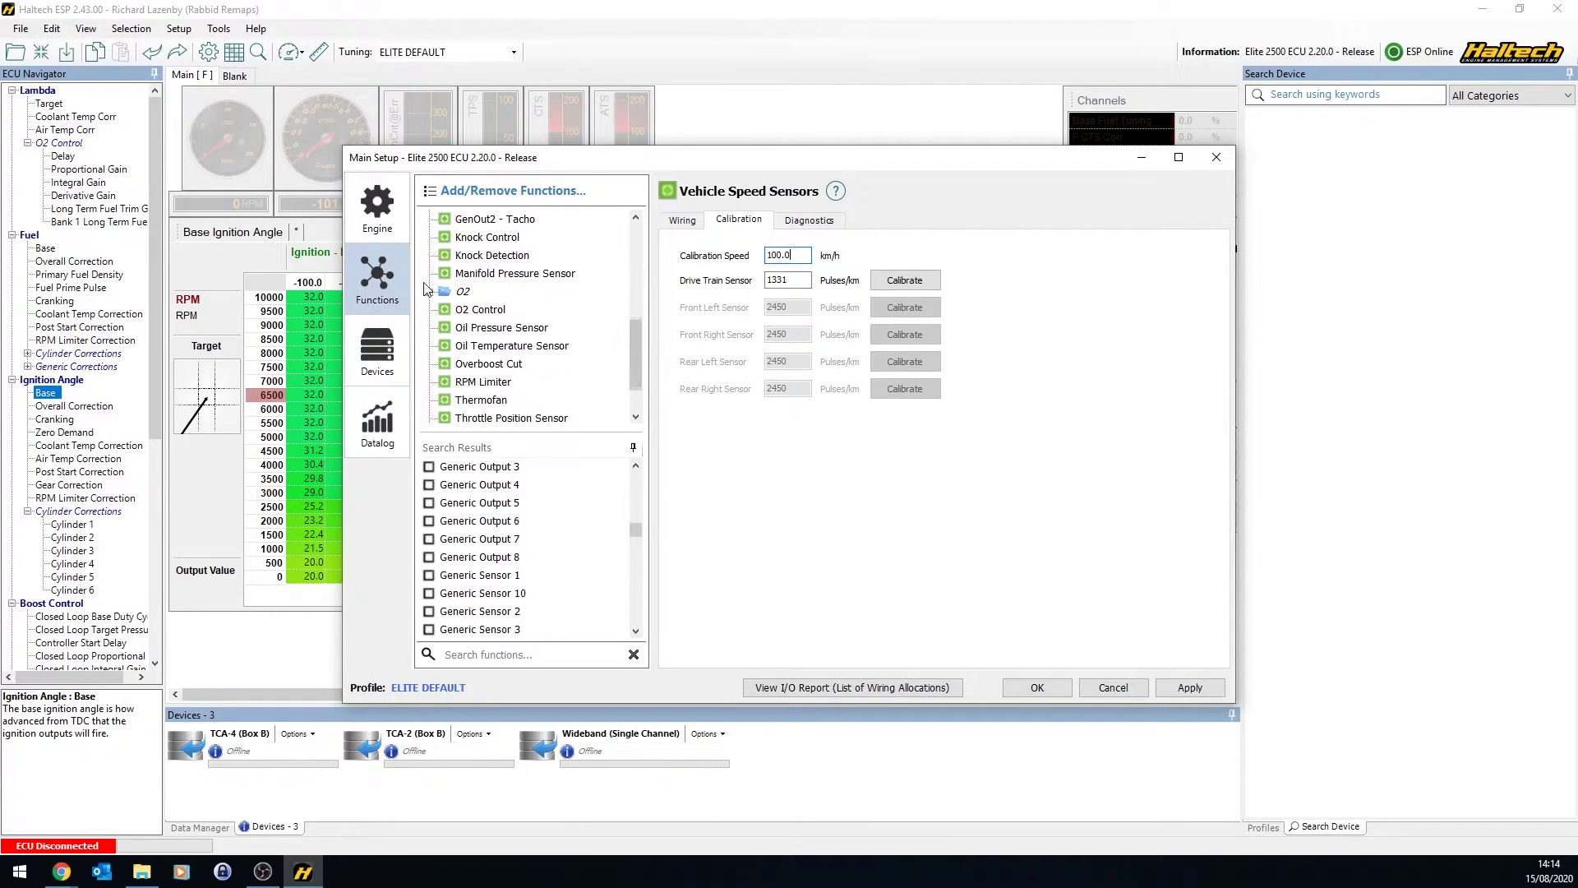
pyautogui.click(429, 292)
pyautogui.click(526, 310)
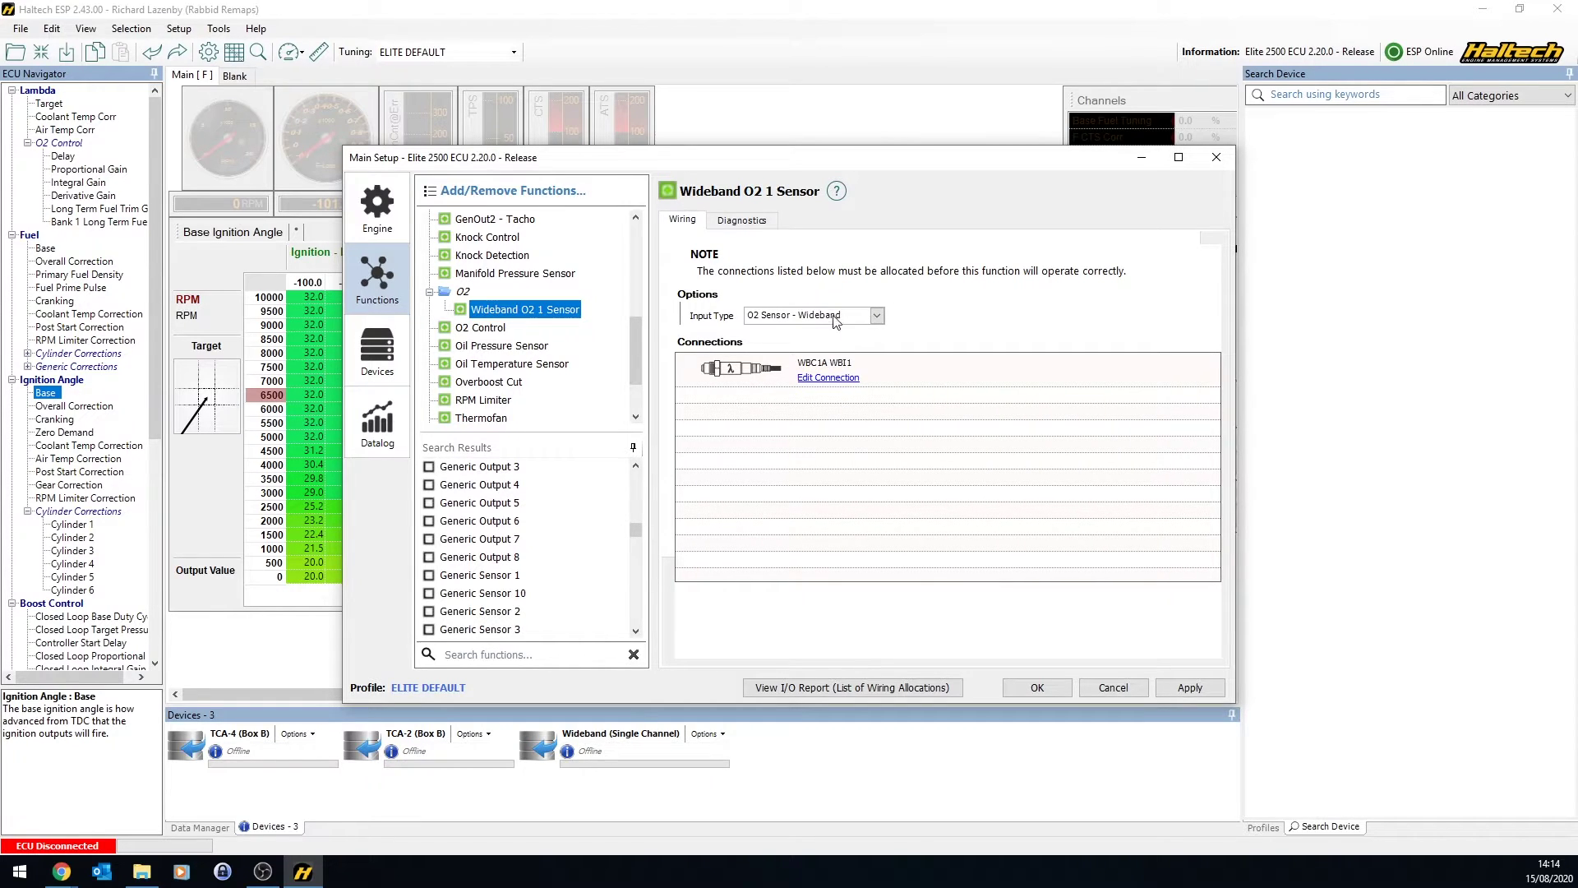
pyautogui.click(858, 319)
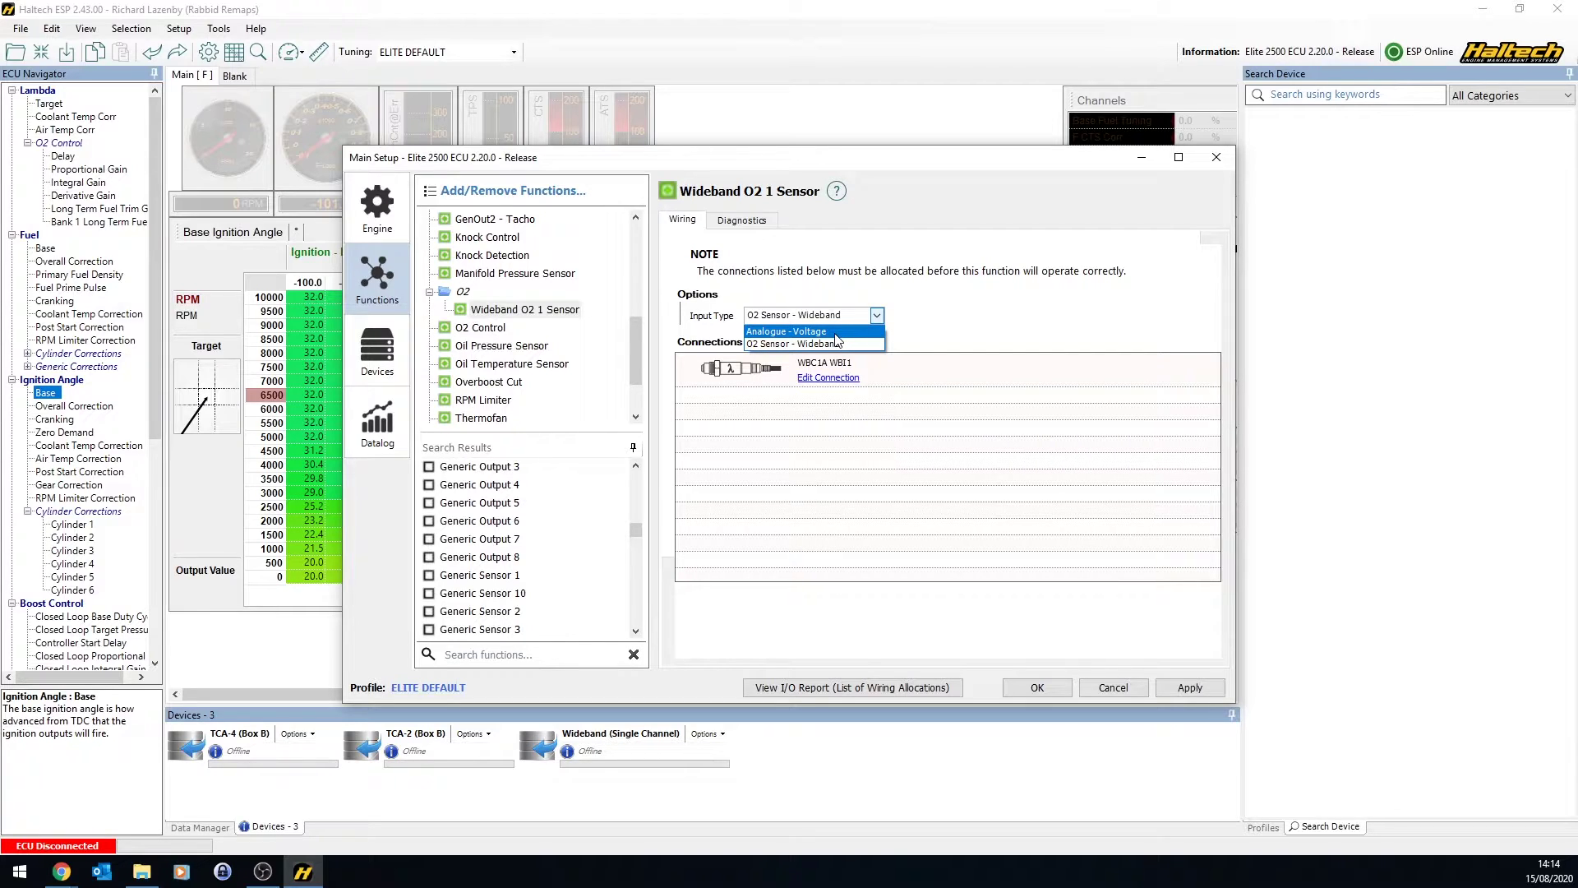
pyautogui.click(835, 332)
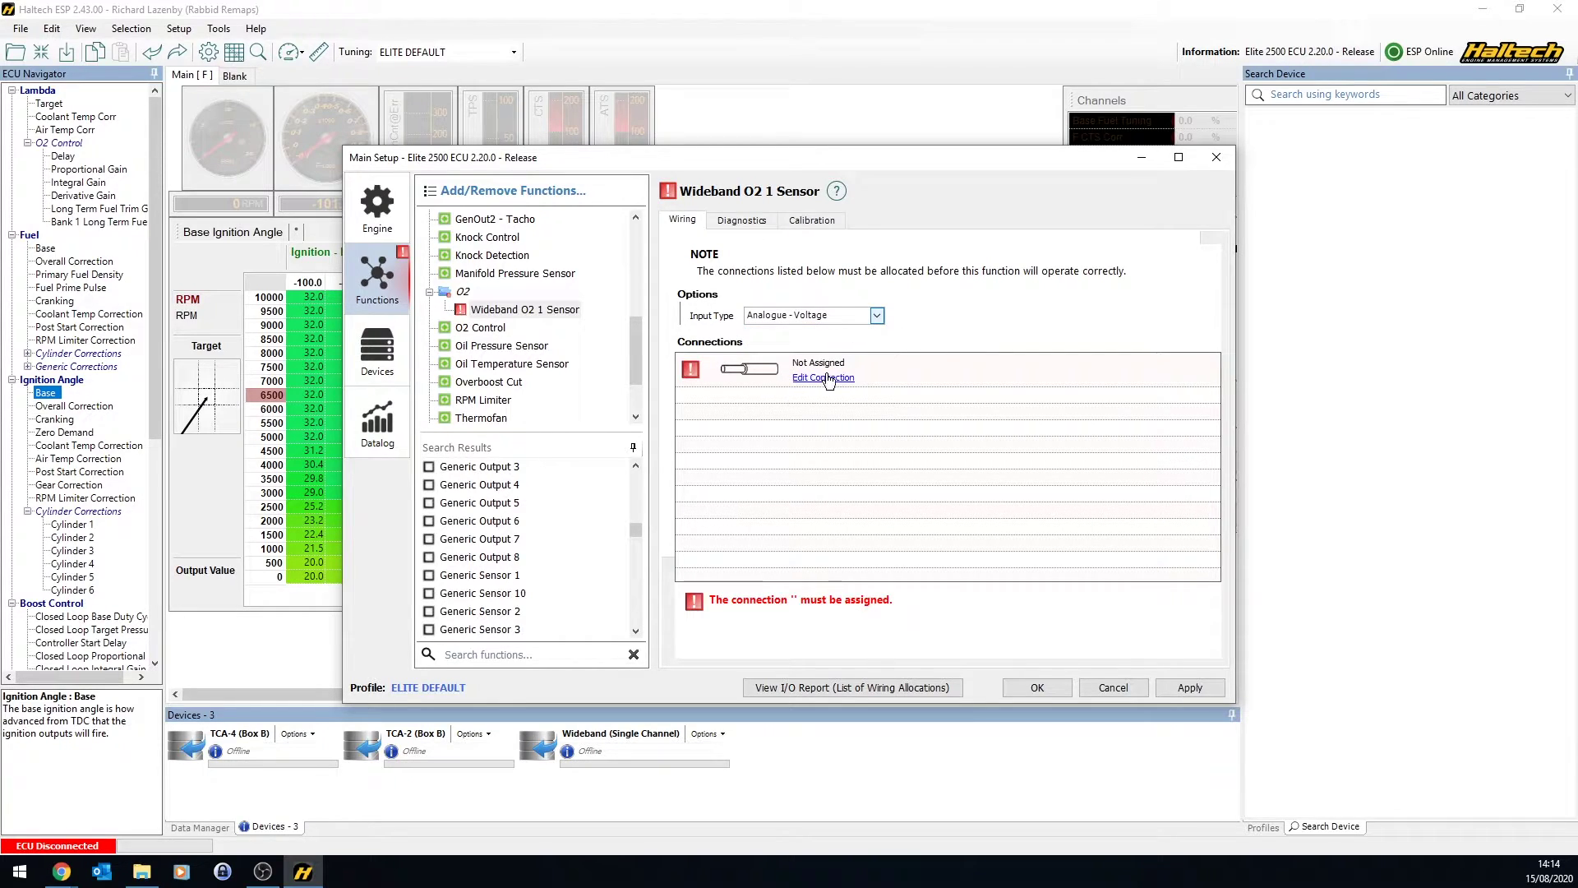
pyautogui.click(742, 220)
pyautogui.click(682, 219)
pyautogui.doubleClick(740, 368)
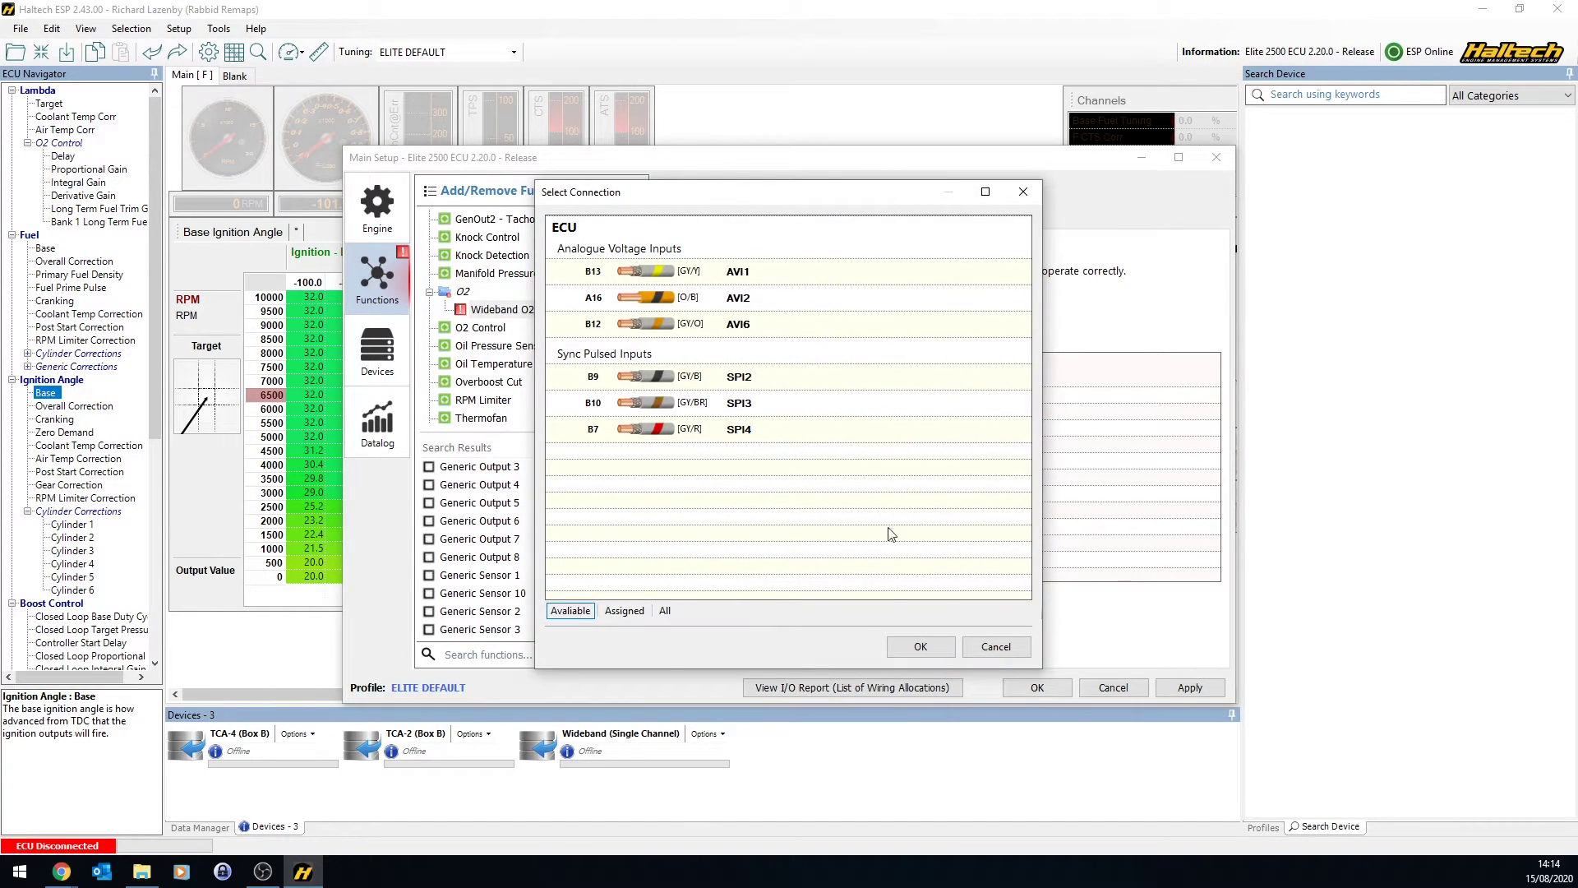
pyautogui.click(725, 279)
pyautogui.click(918, 646)
# Check its 0.68 lambda calibration point and fault codes, then restore O2 Sensor - Wideband input
pyautogui.click(811, 220)
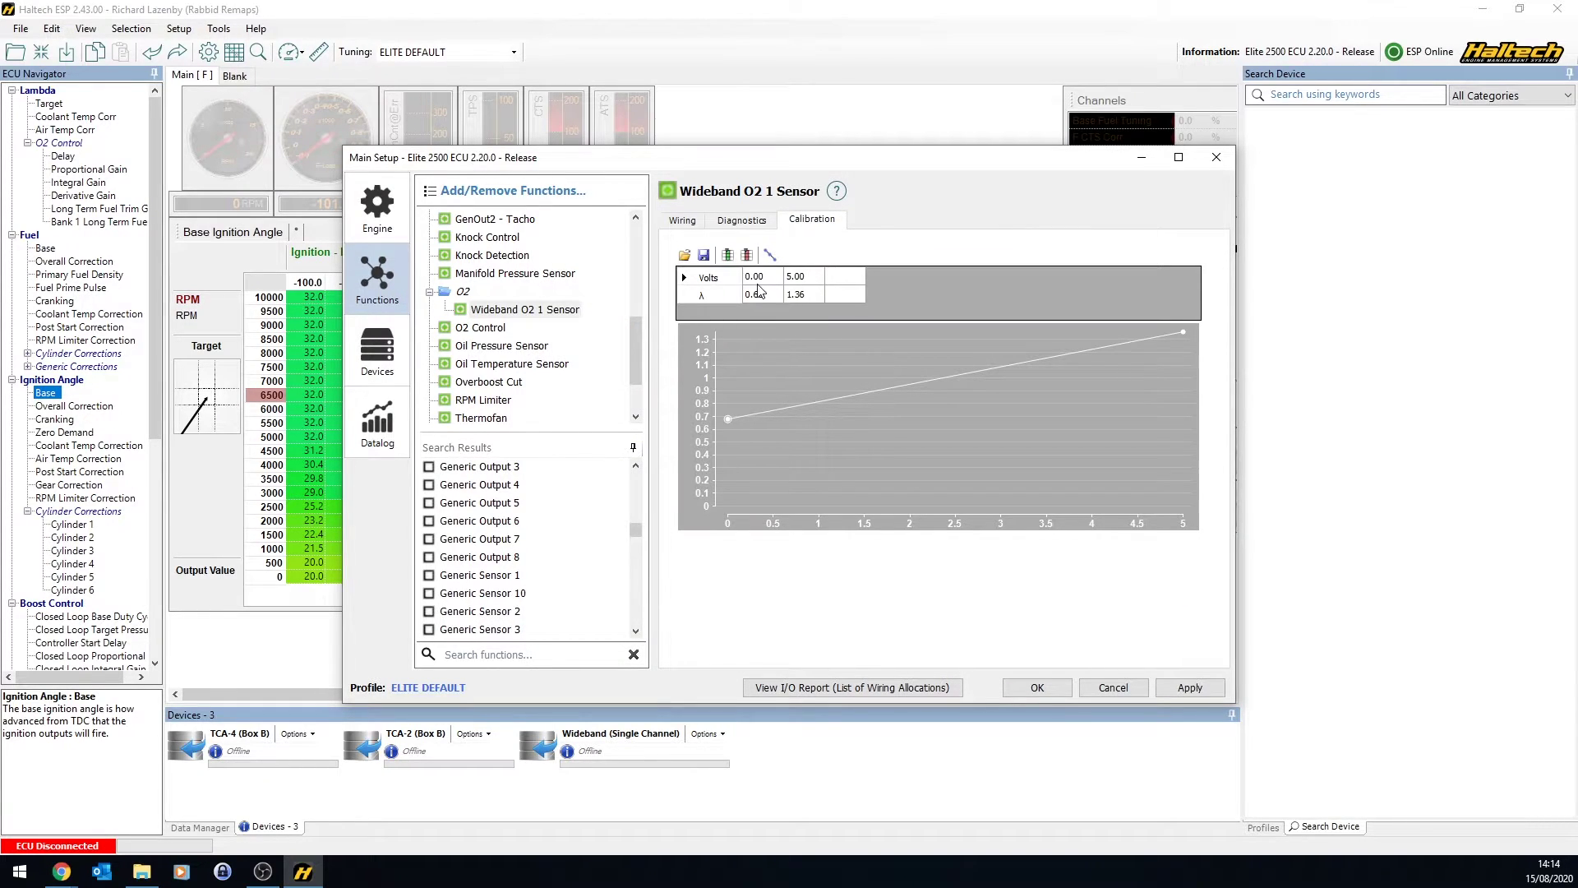
pyautogui.click(767, 300)
pyautogui.click(731, 227)
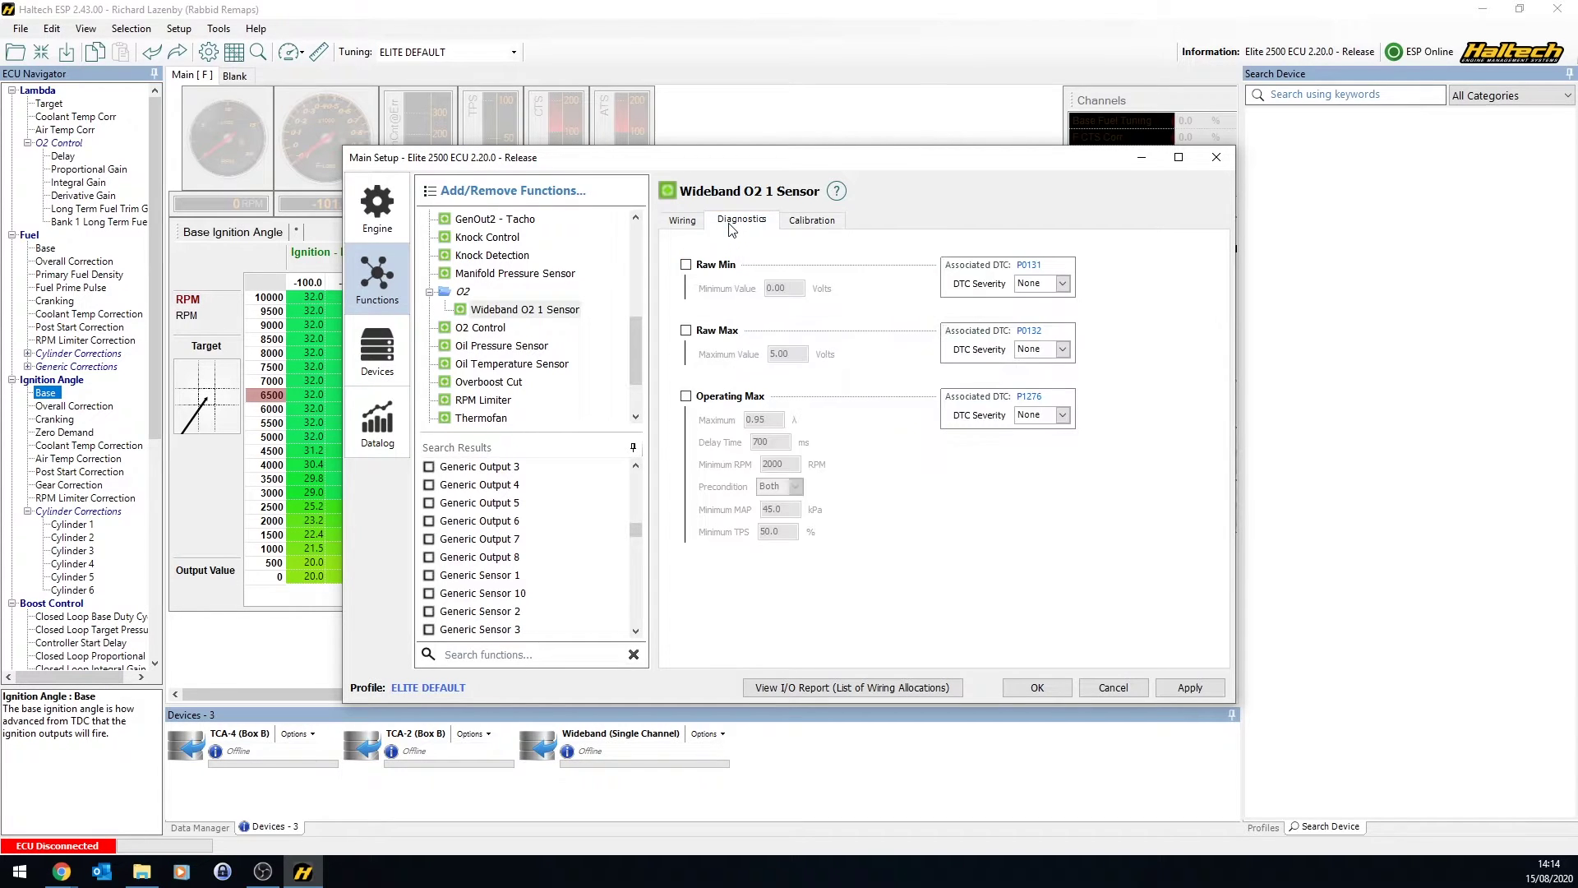
pyautogui.click(683, 220)
pyautogui.click(848, 316)
pyautogui.click(842, 329)
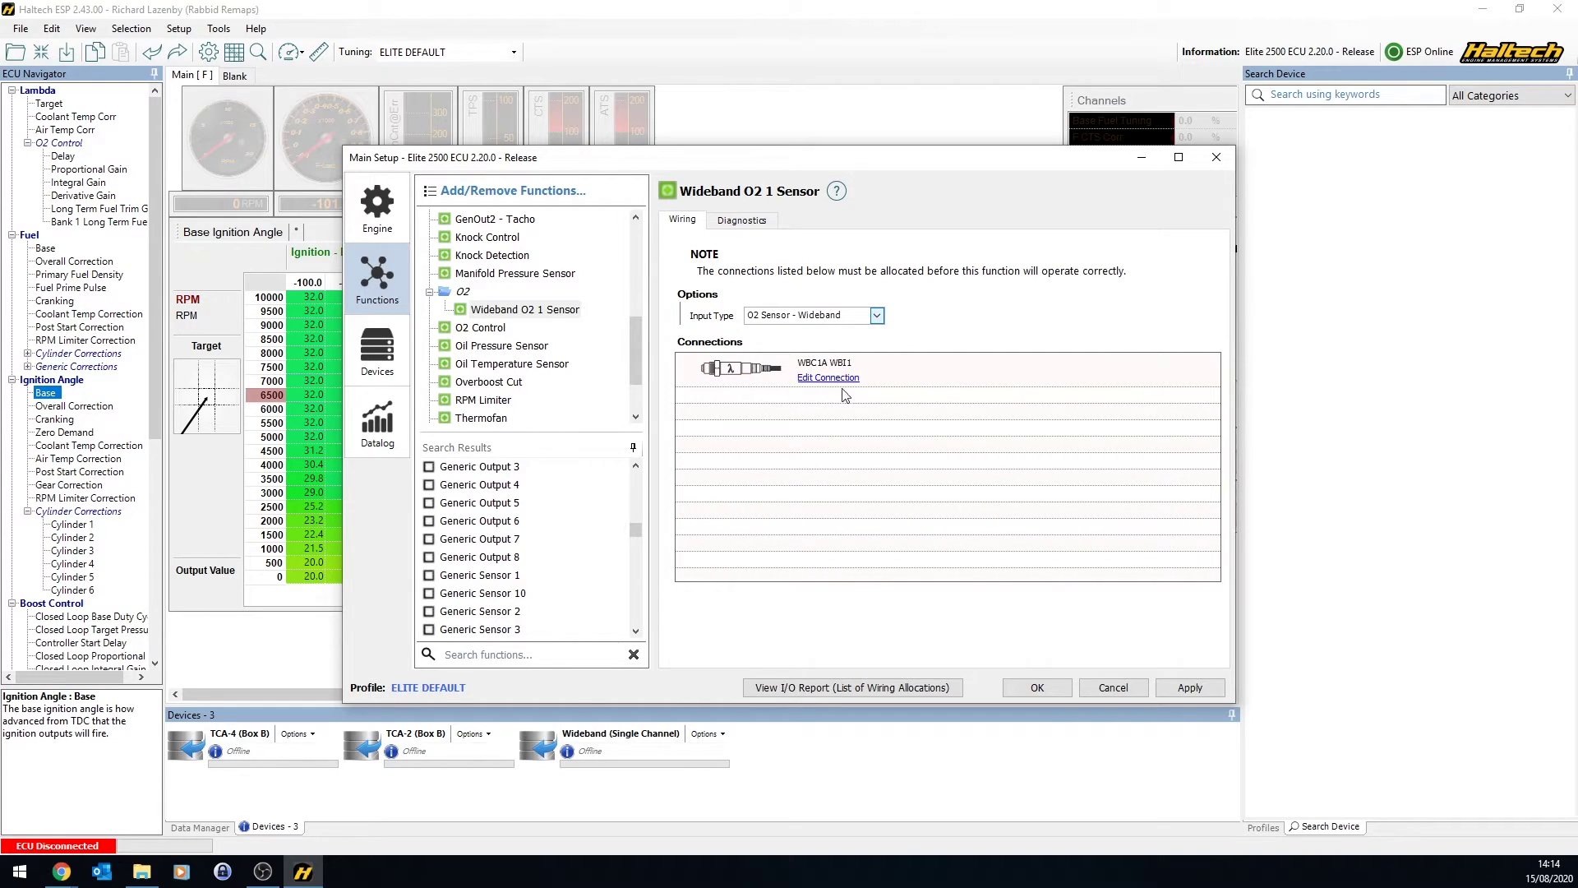
# Set the Vehicle CAN Port to Aux CAN Bus Port, then return to Wideband O2 1 wiring
pyautogui.click(379, 353)
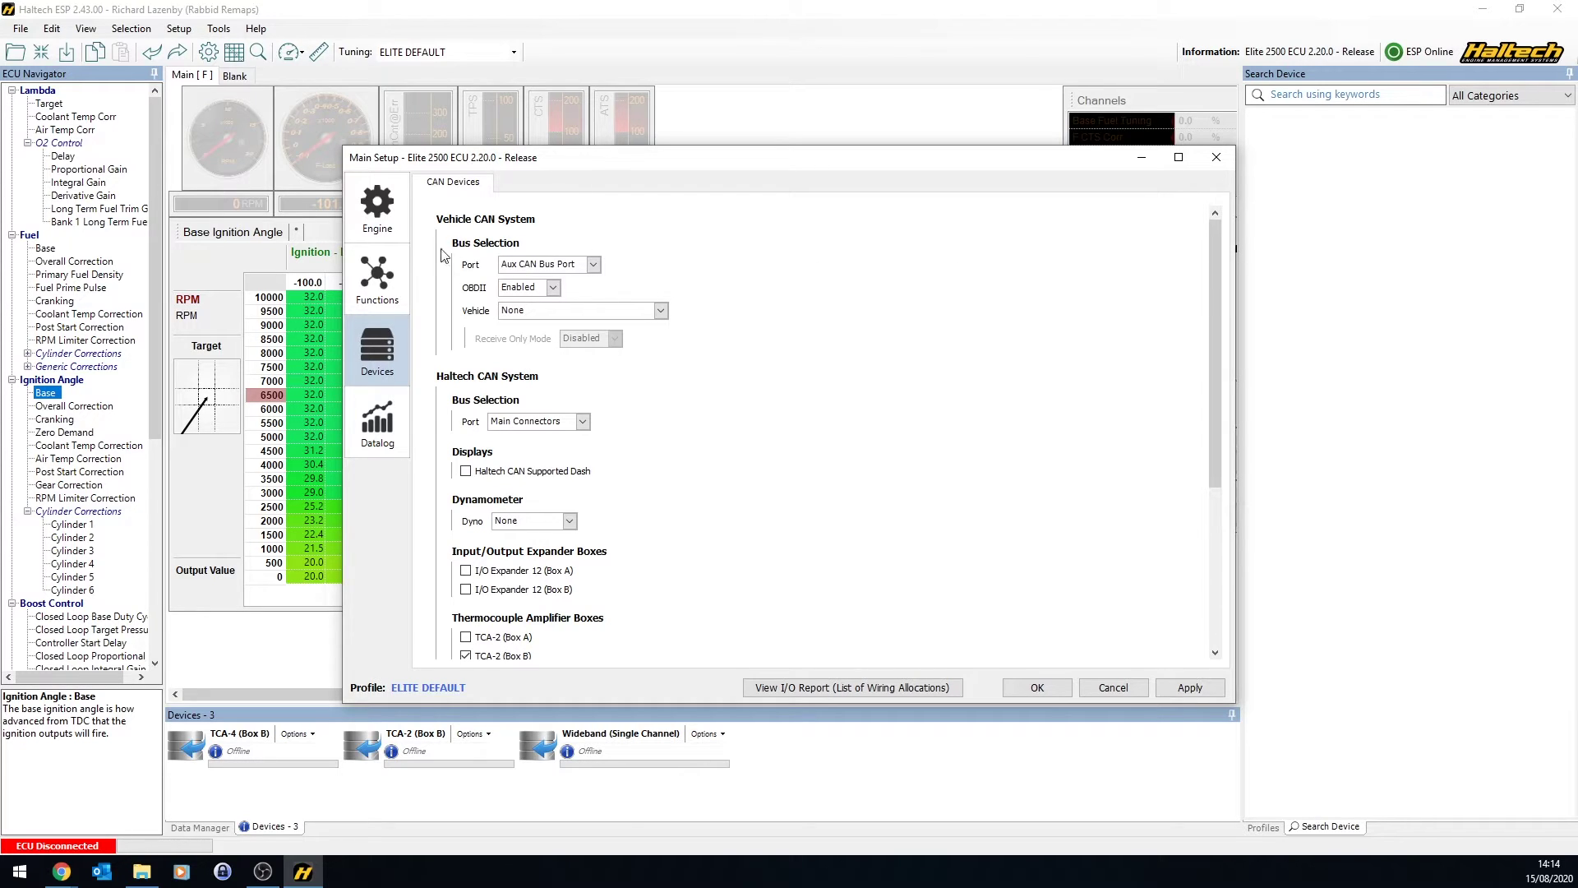
pyautogui.click(583, 265)
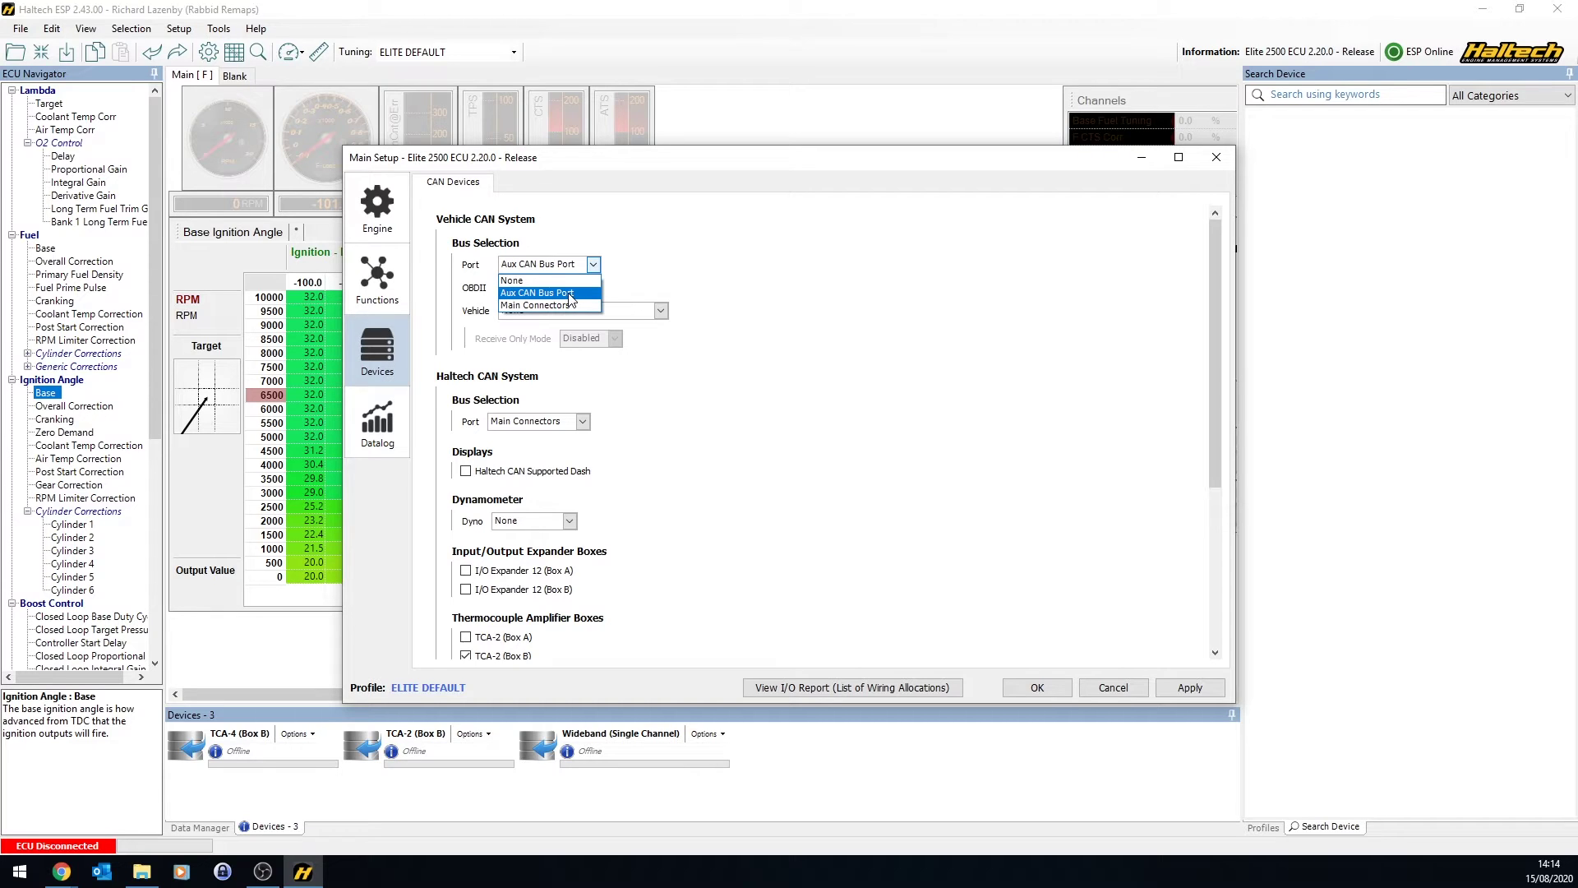
pyautogui.click(568, 305)
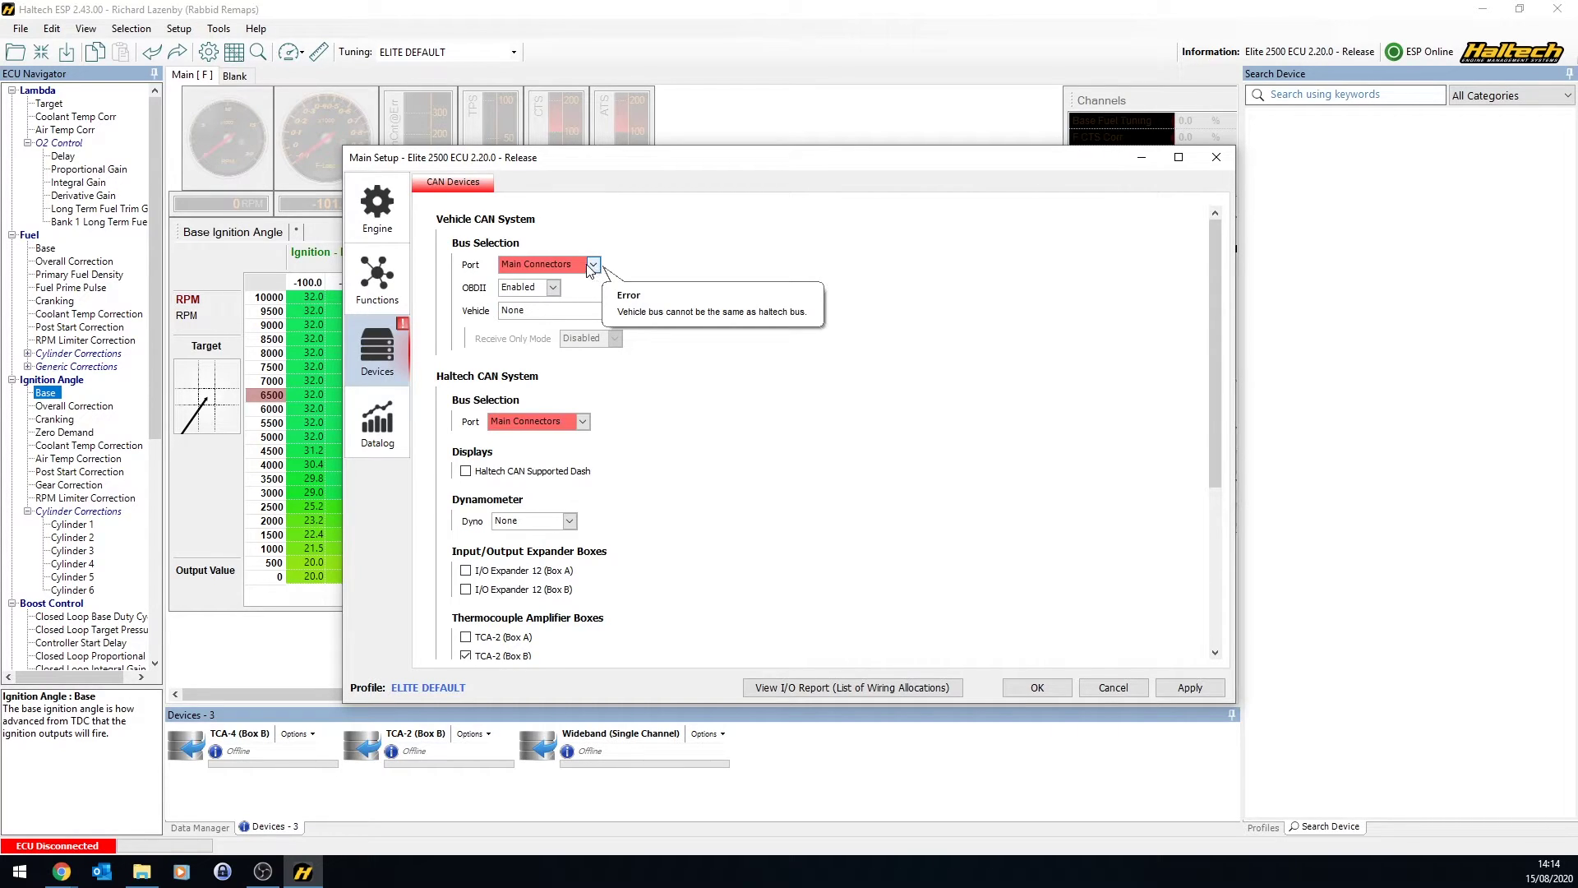
pyautogui.click(592, 265)
pyautogui.click(570, 279)
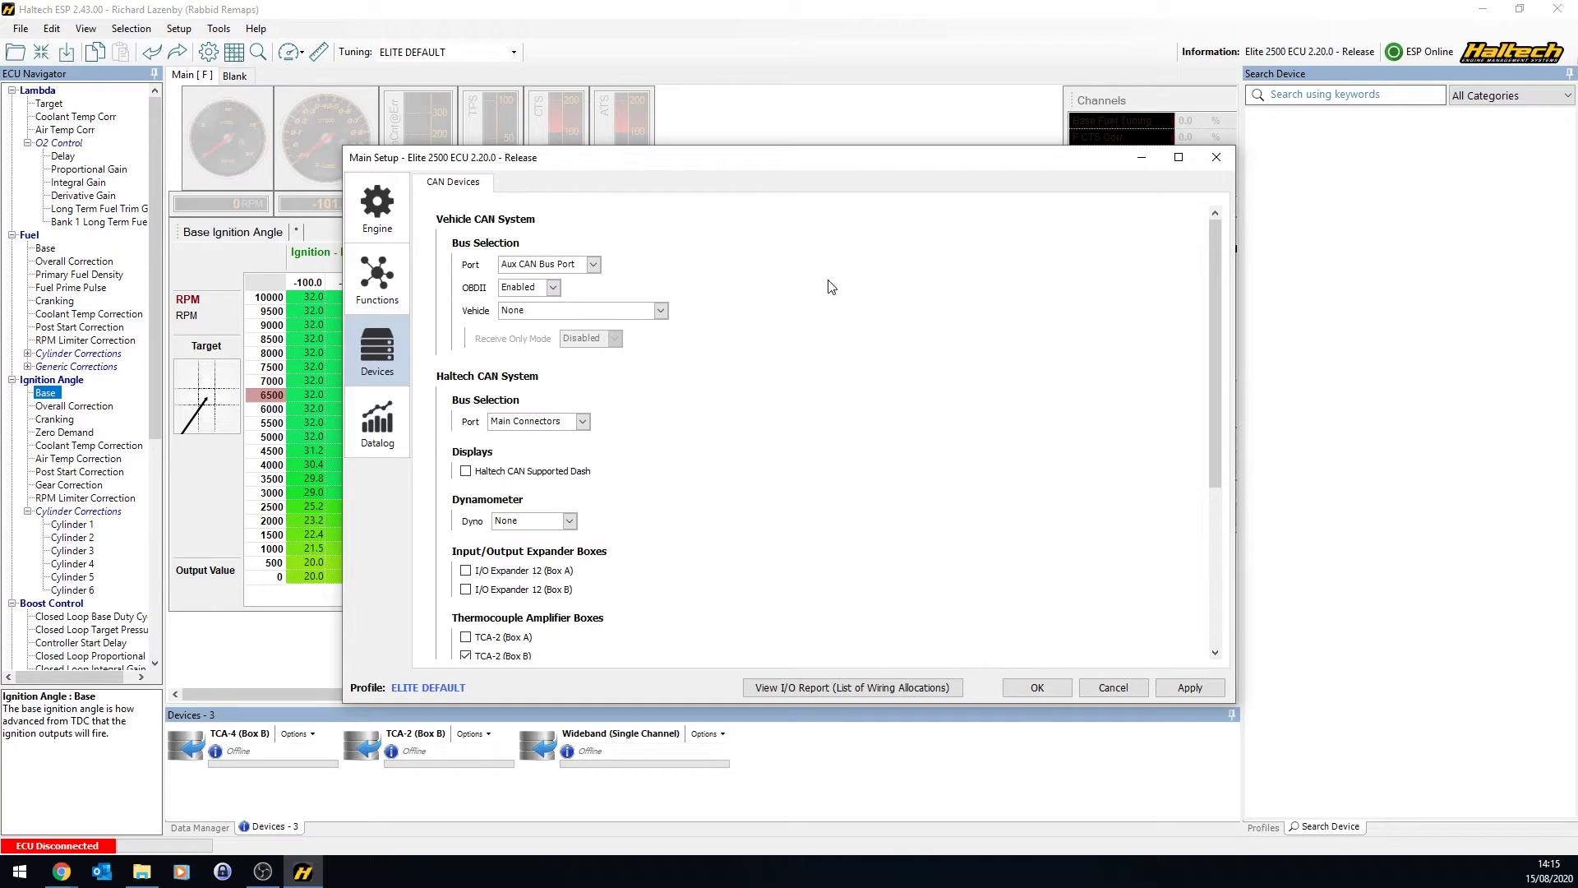
pyautogui.scroll(-5, 1209, 354)
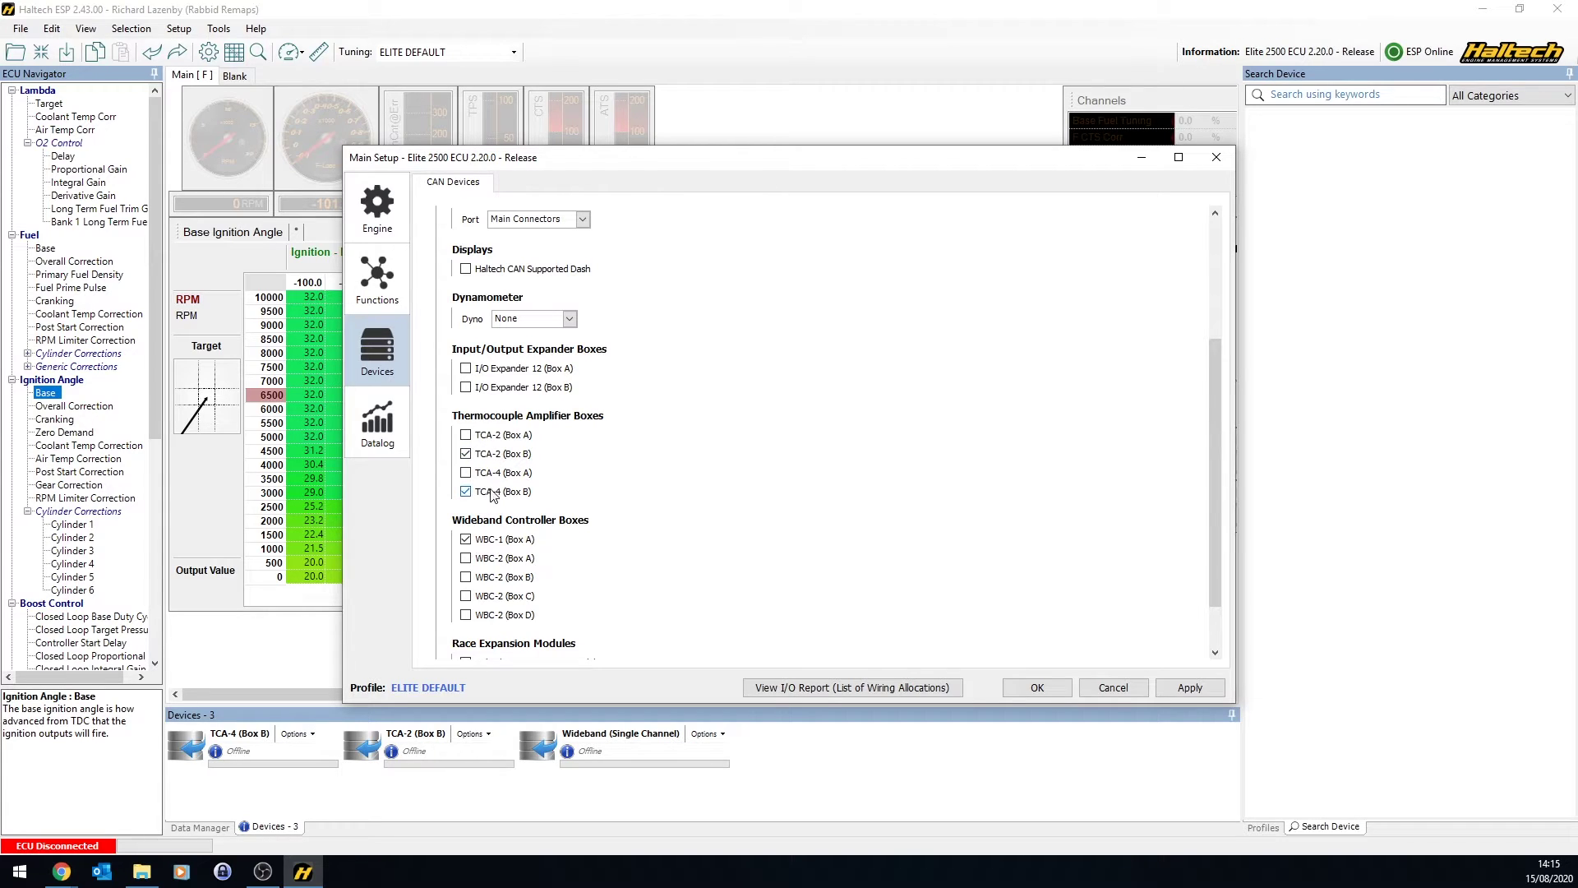
pyautogui.moveTo(1219, 362); pyautogui.dragTo(1229, 445)
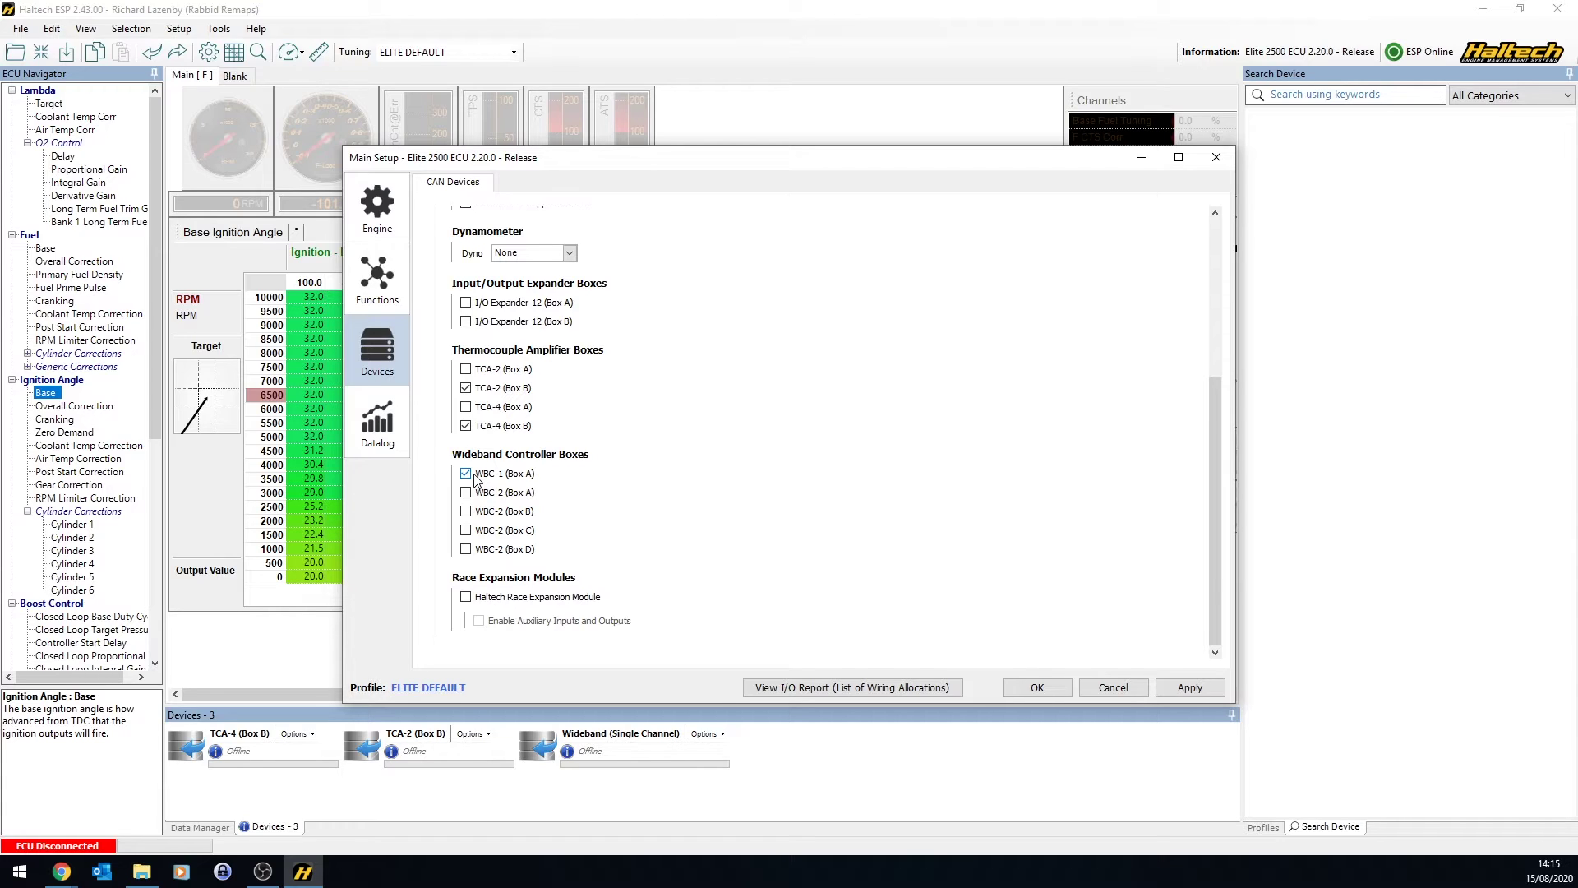
pyautogui.click(374, 275)
pyautogui.click(556, 316)
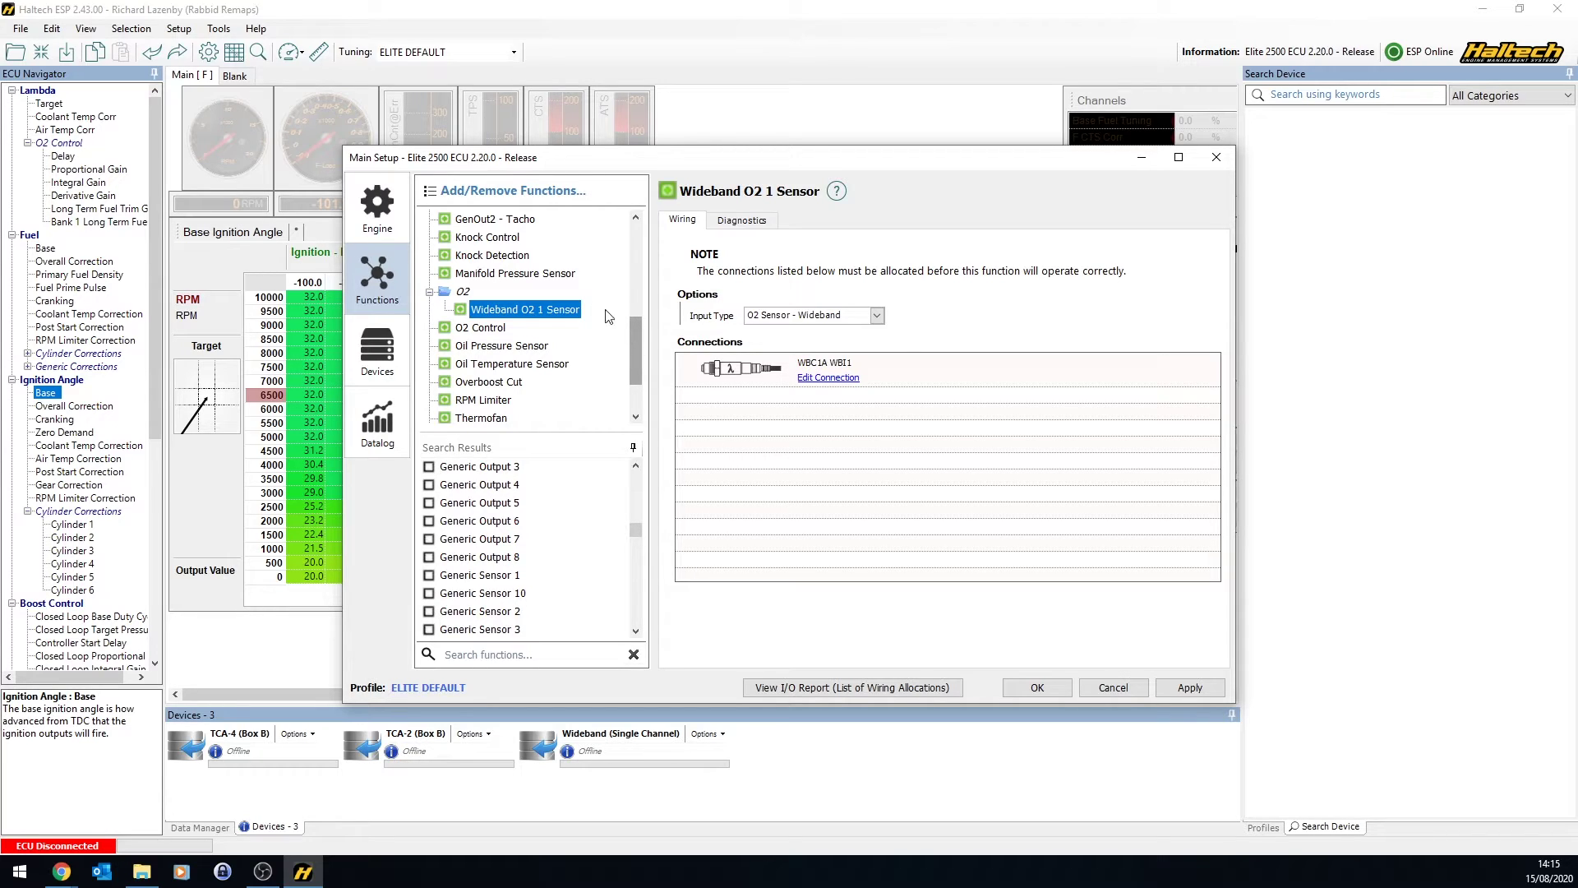
# Confirm both knock sensors are connected, then view Knock Control: Unbanked, 5.0 retard, 0.5 decay
pyautogui.click(491, 255)
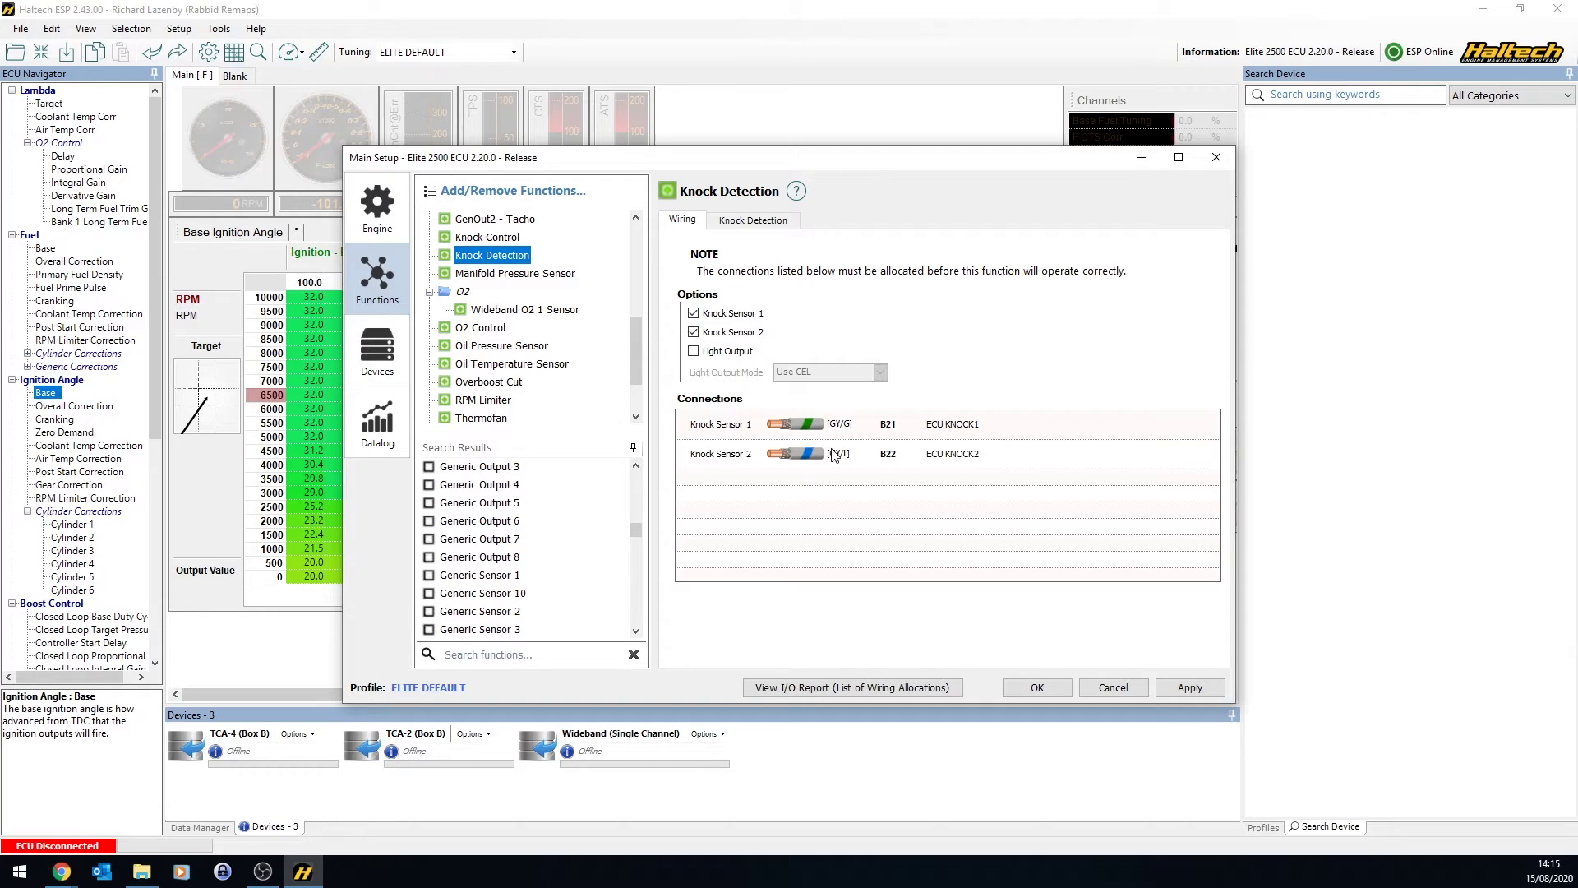
pyautogui.click(499, 239)
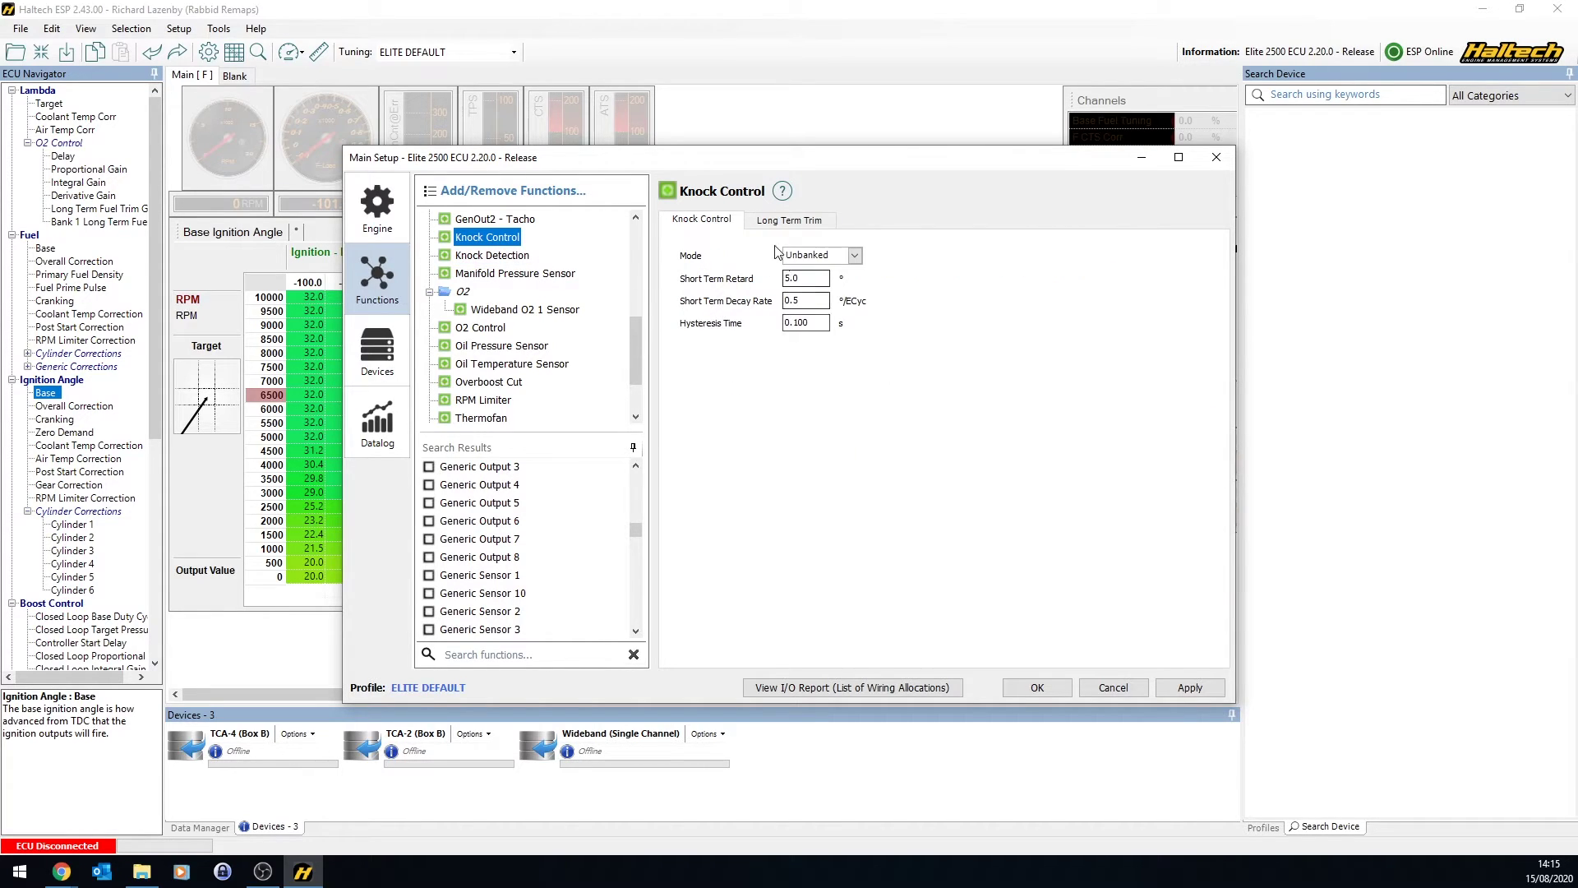
pyautogui.moveTo(633, 327); pyautogui.dragTo(641, 360)
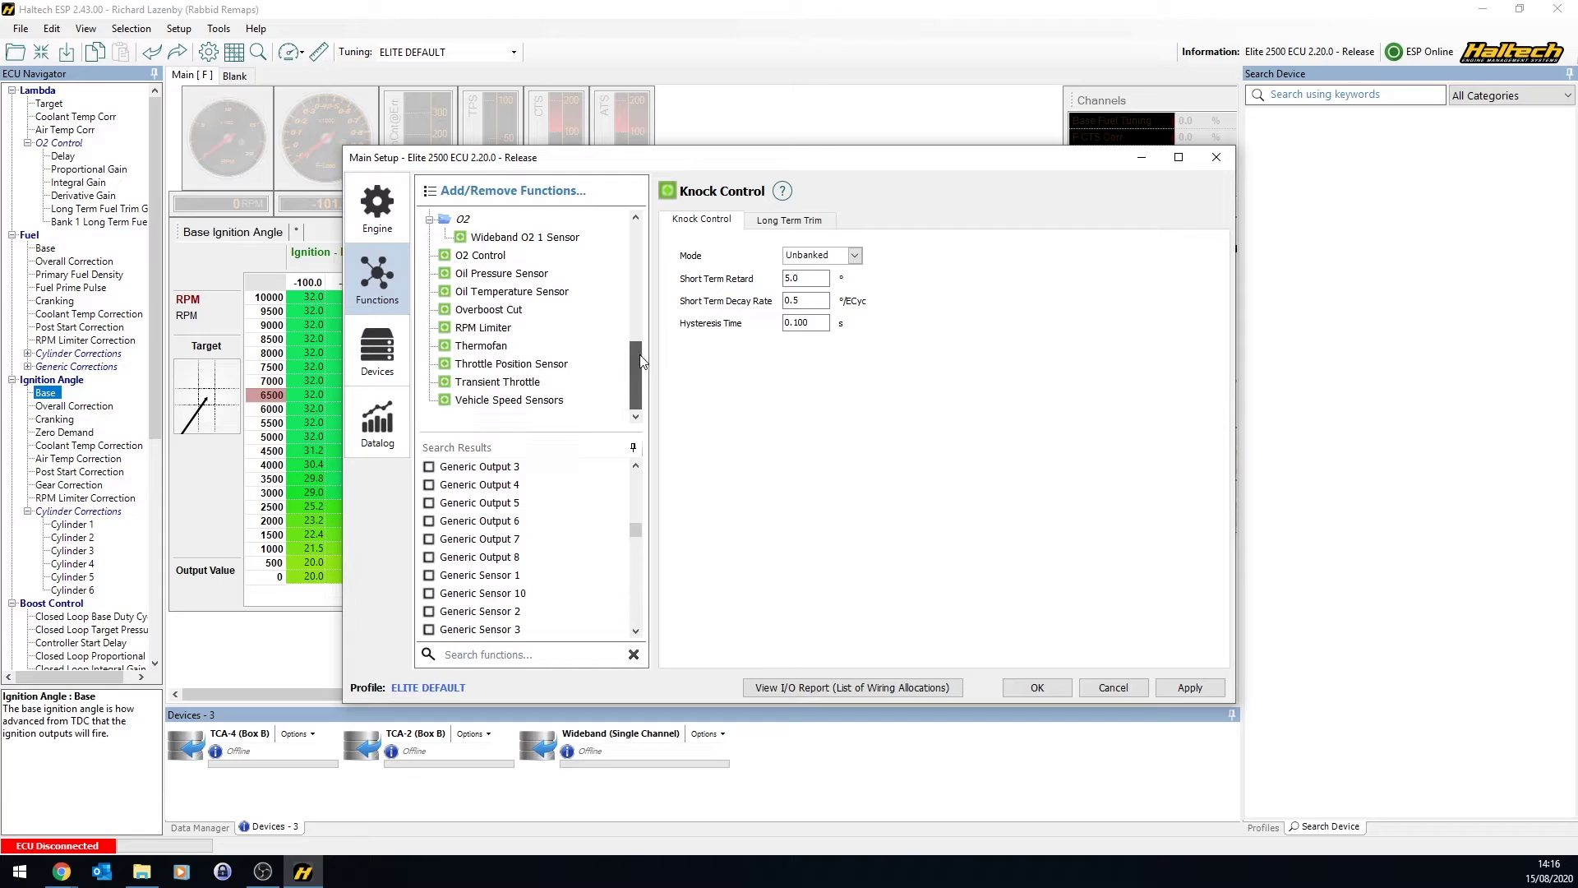
# Review the oil temperature, oil pressure and fuel temperature wiring, then enable Fuel Pressure Sensor on AVI2, pin A16
pyautogui.click(539, 293)
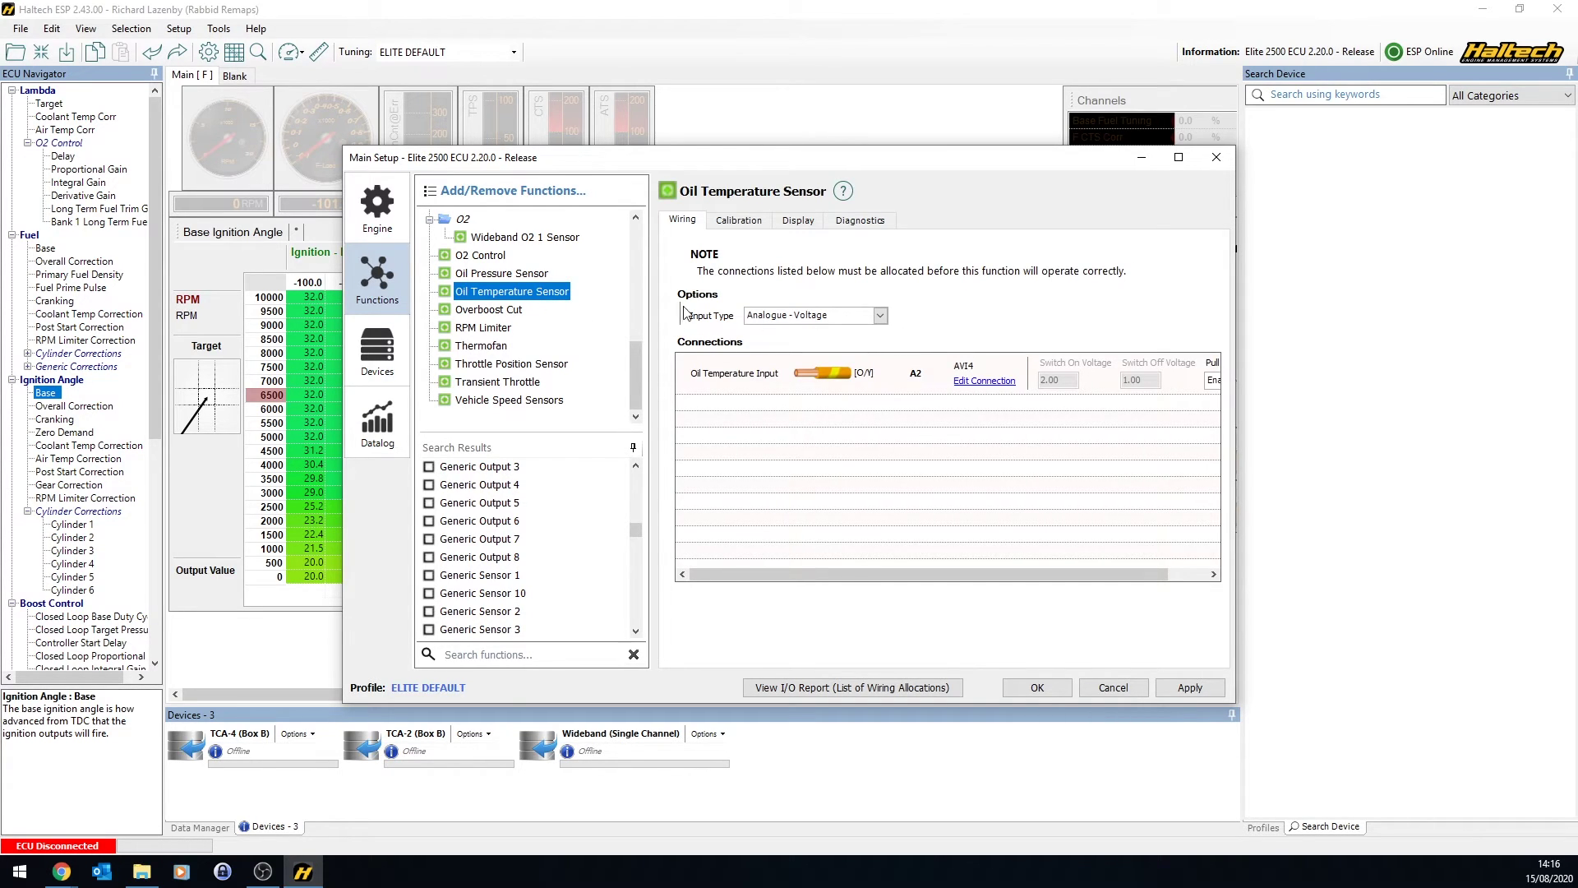
pyautogui.click(494, 272)
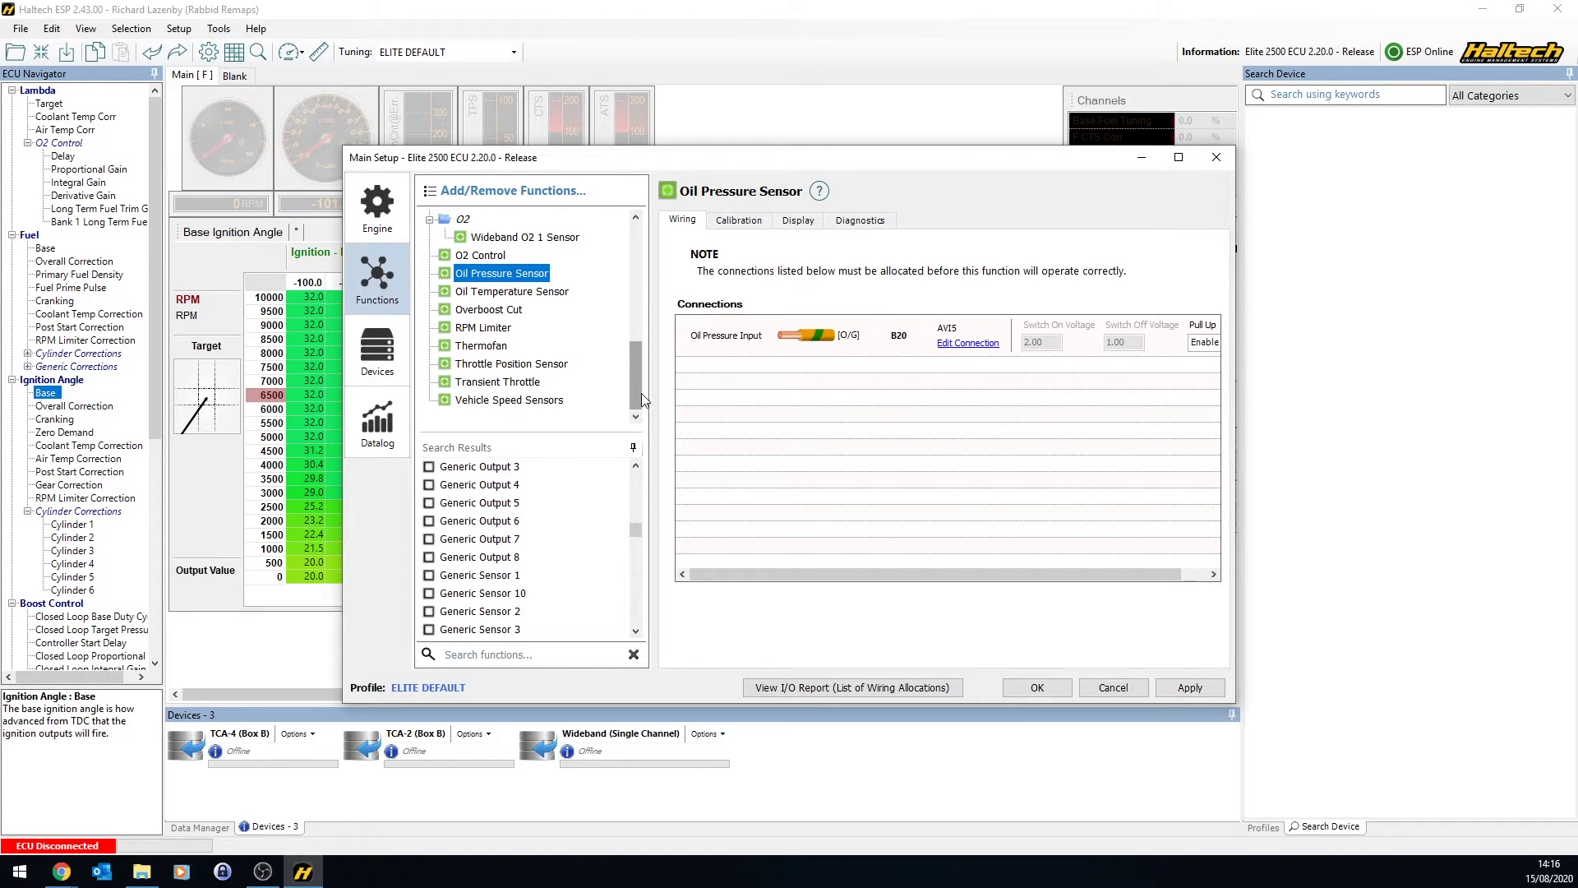
pyautogui.scroll(1, 641, 393)
pyautogui.moveTo(642, 390); pyautogui.dragTo(631, 331)
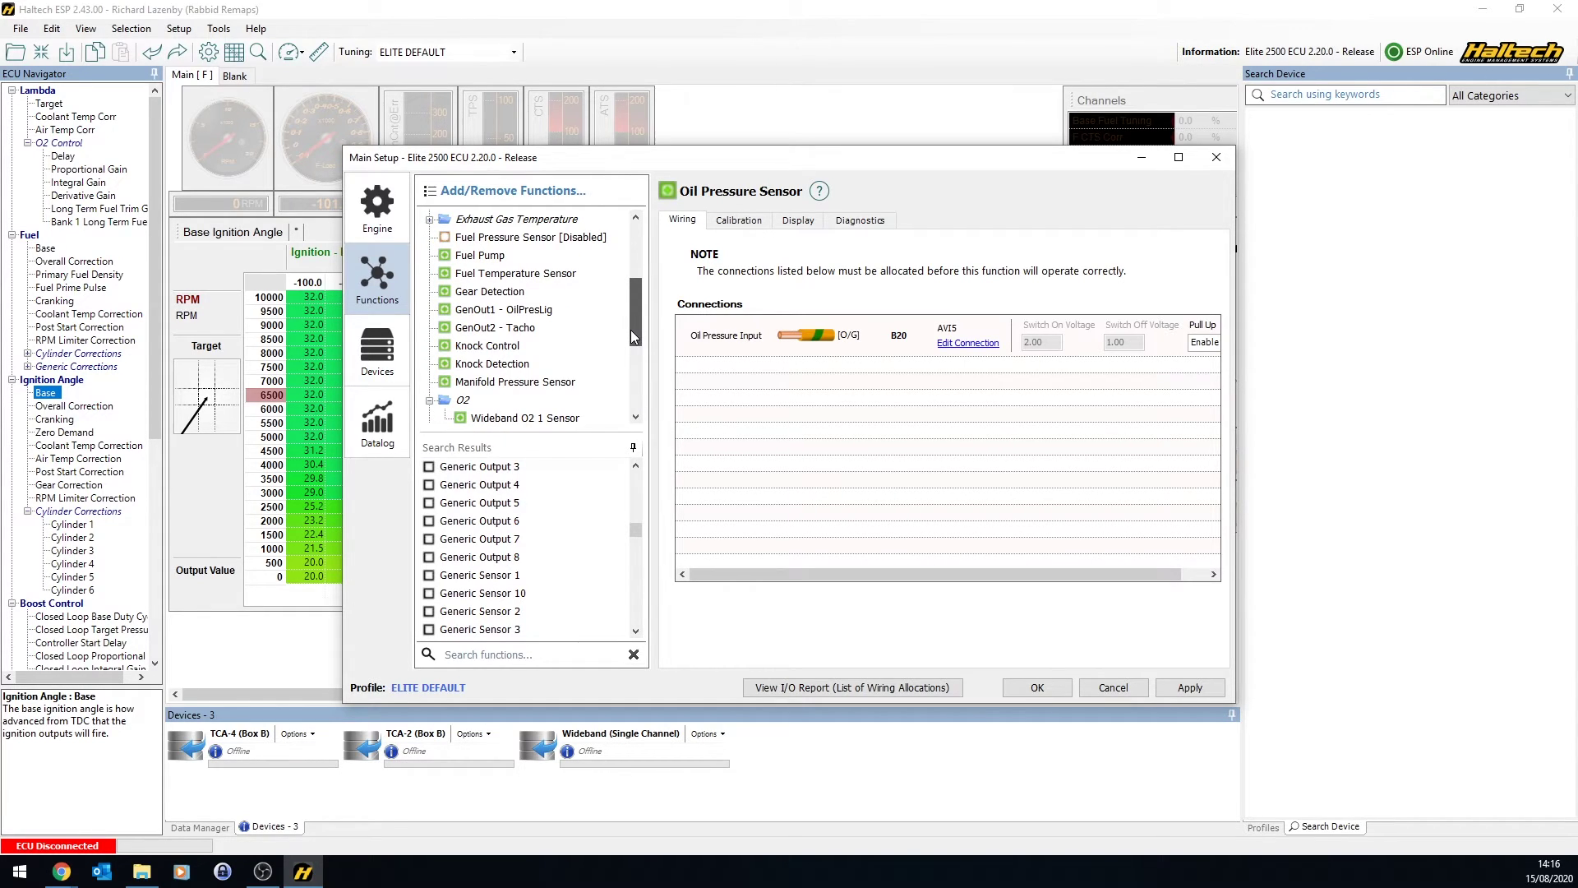
pyautogui.click(563, 275)
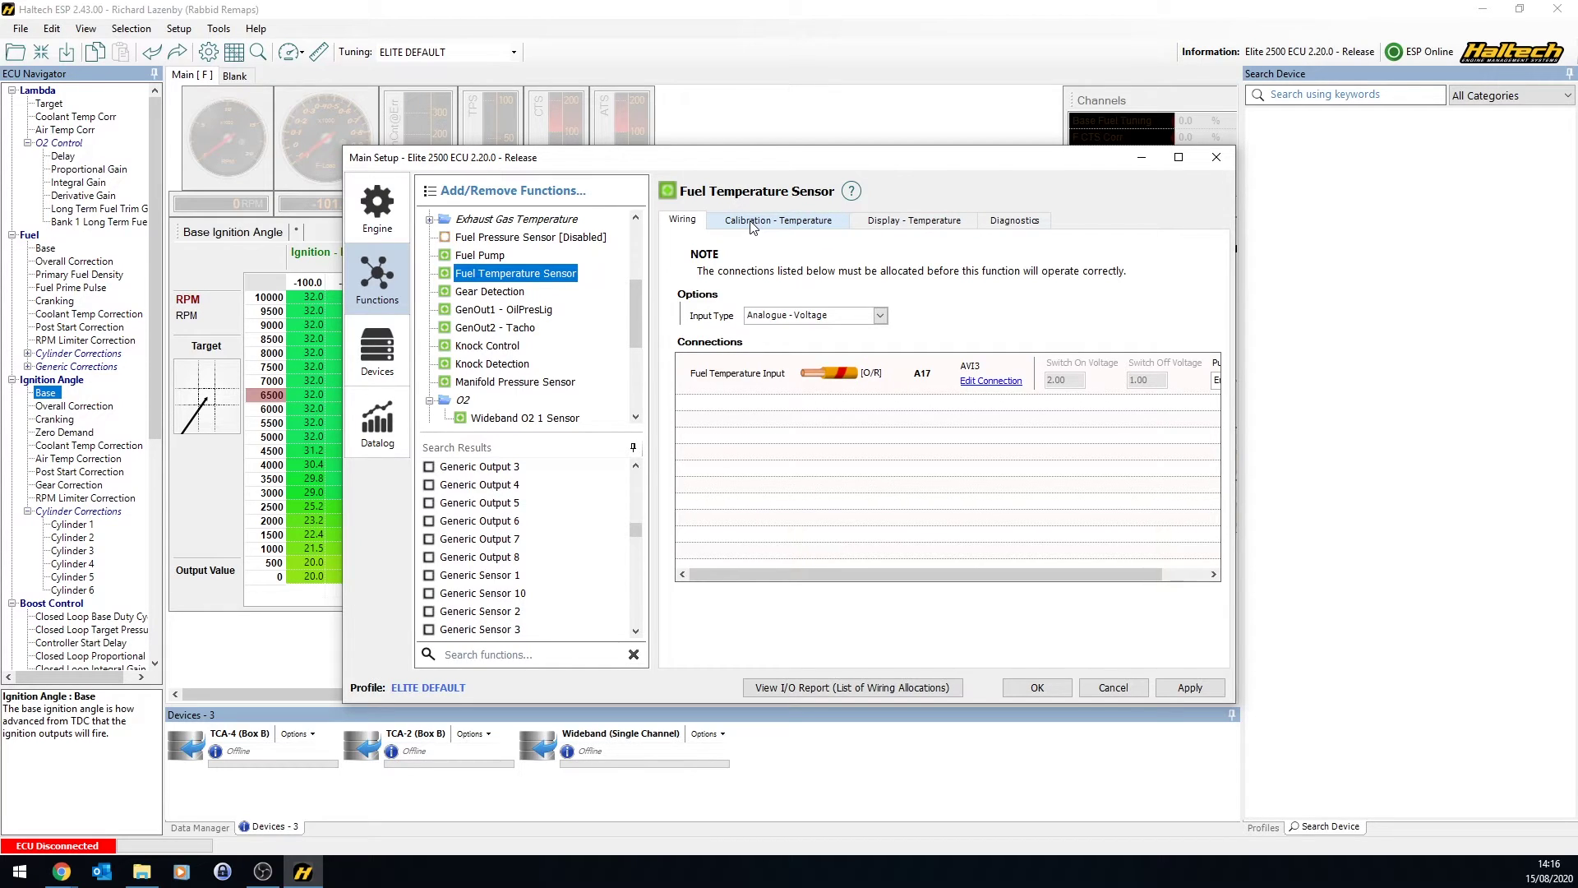
pyautogui.click(444, 238)
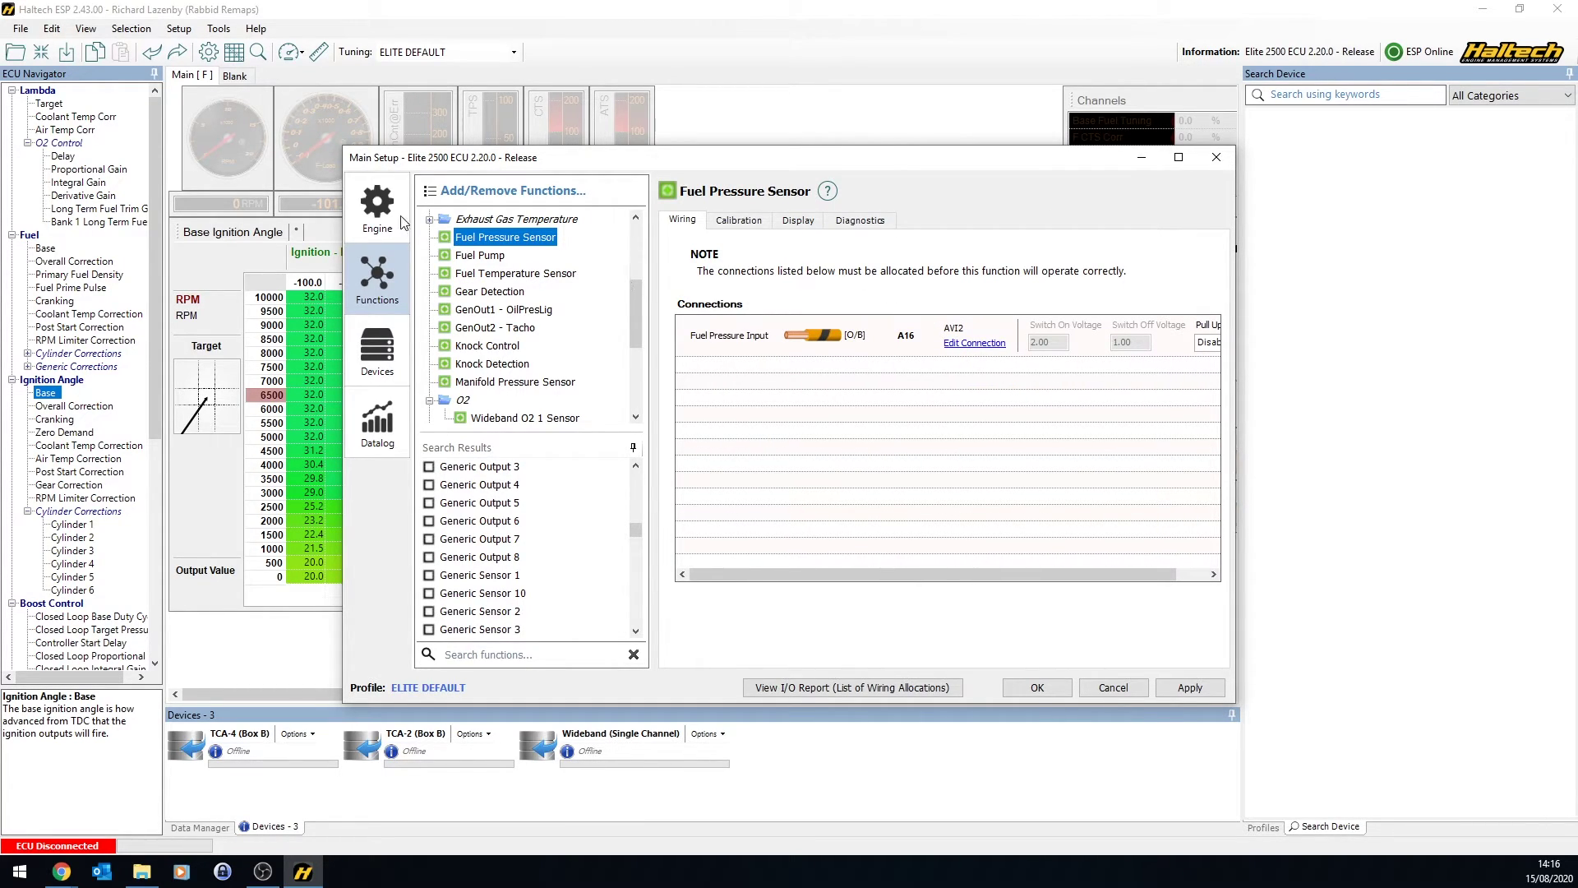
pyautogui.click(370, 207)
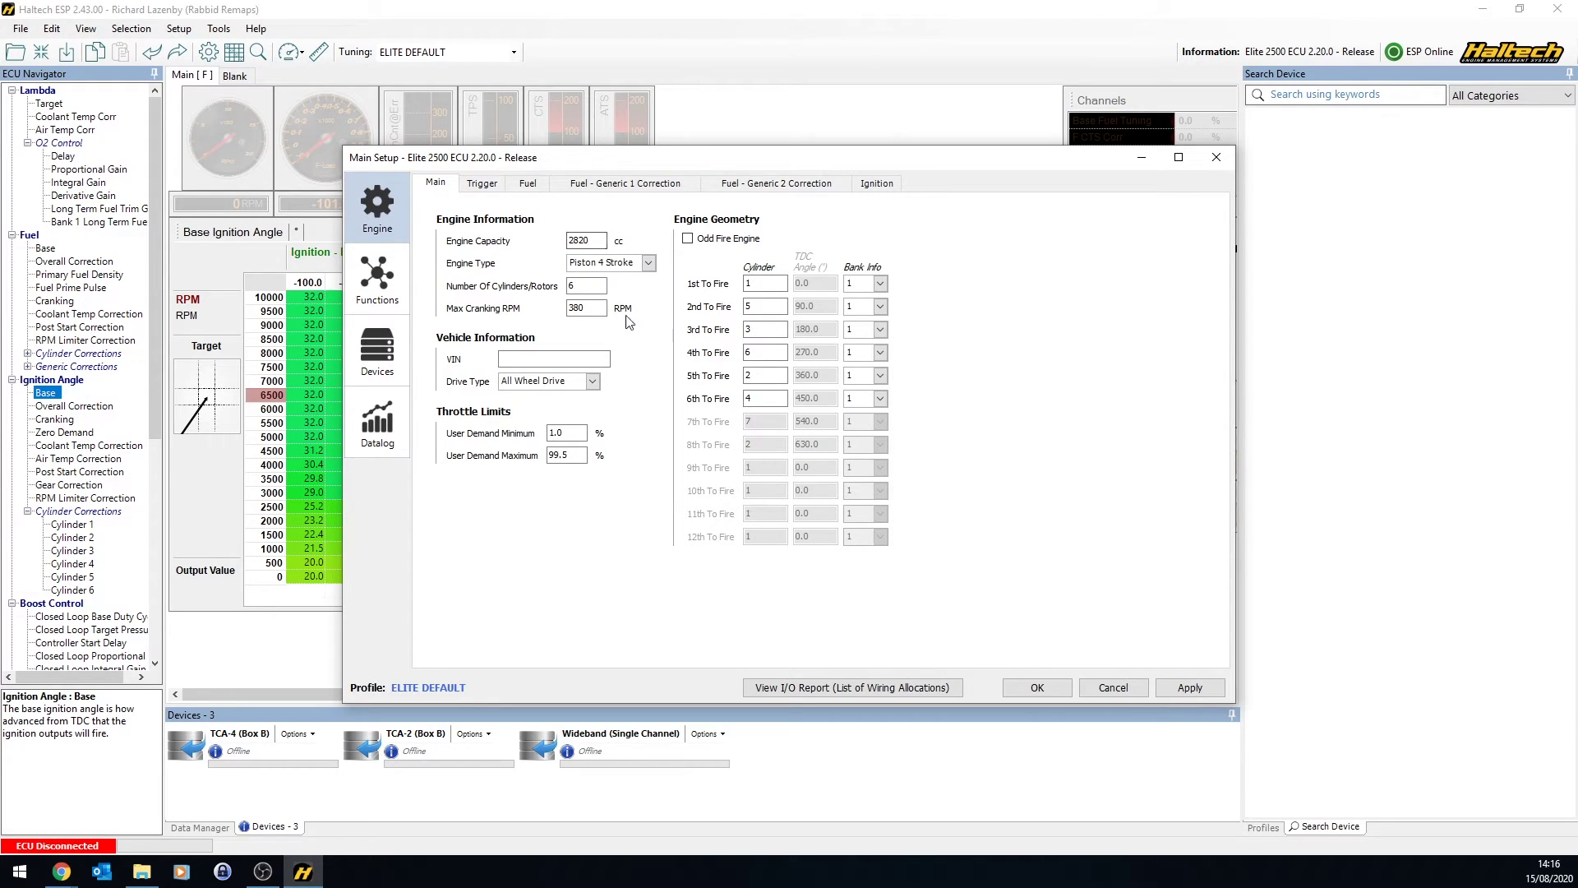
pyautogui.click(527, 183)
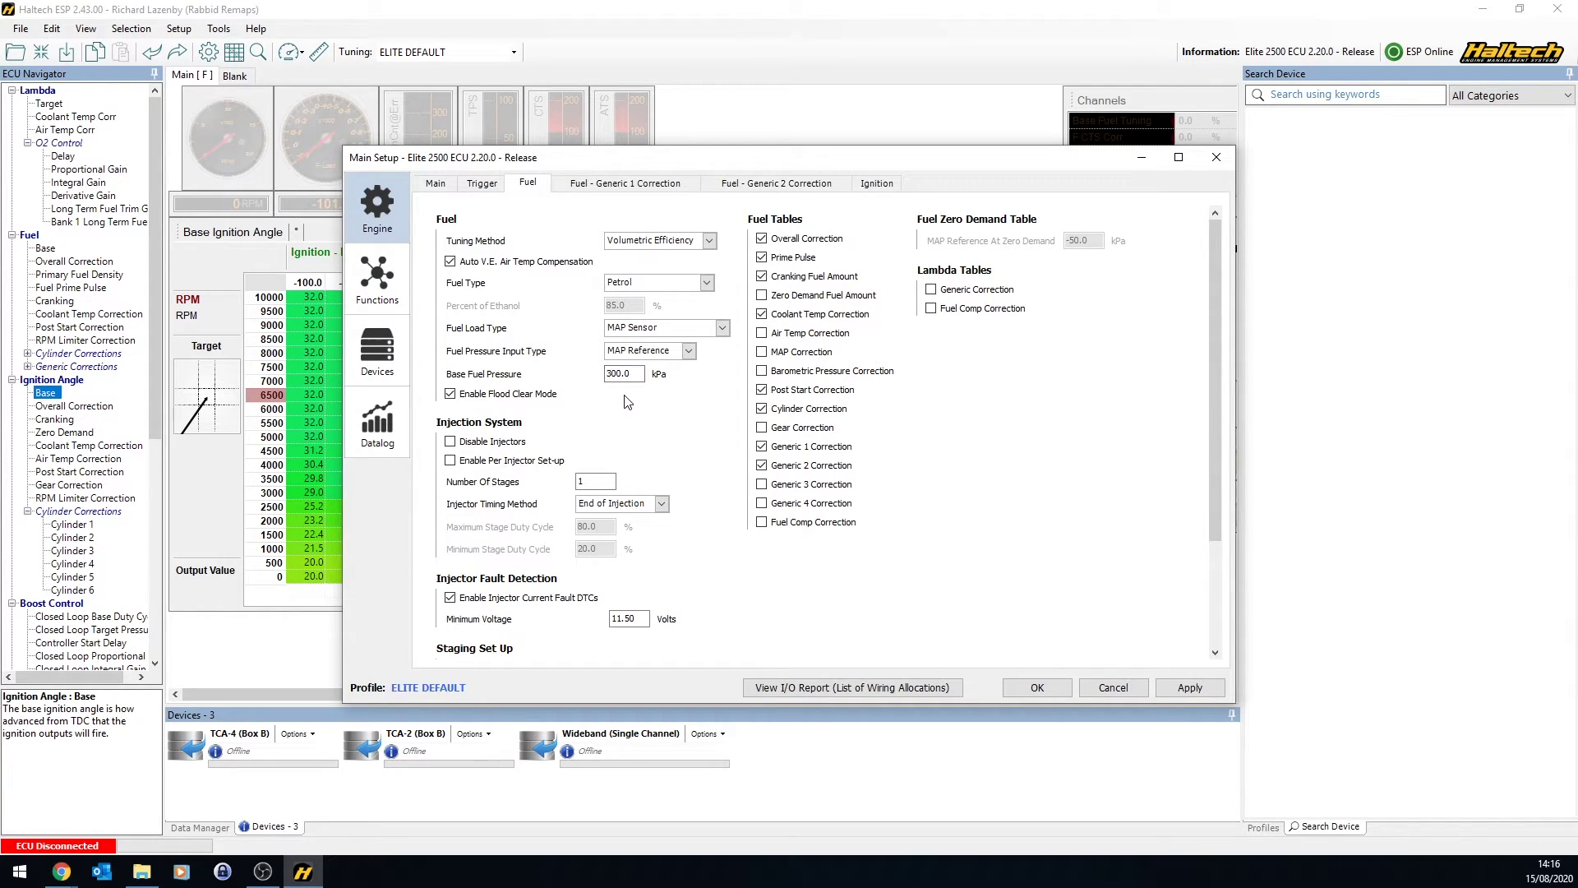
pyautogui.click(376, 277)
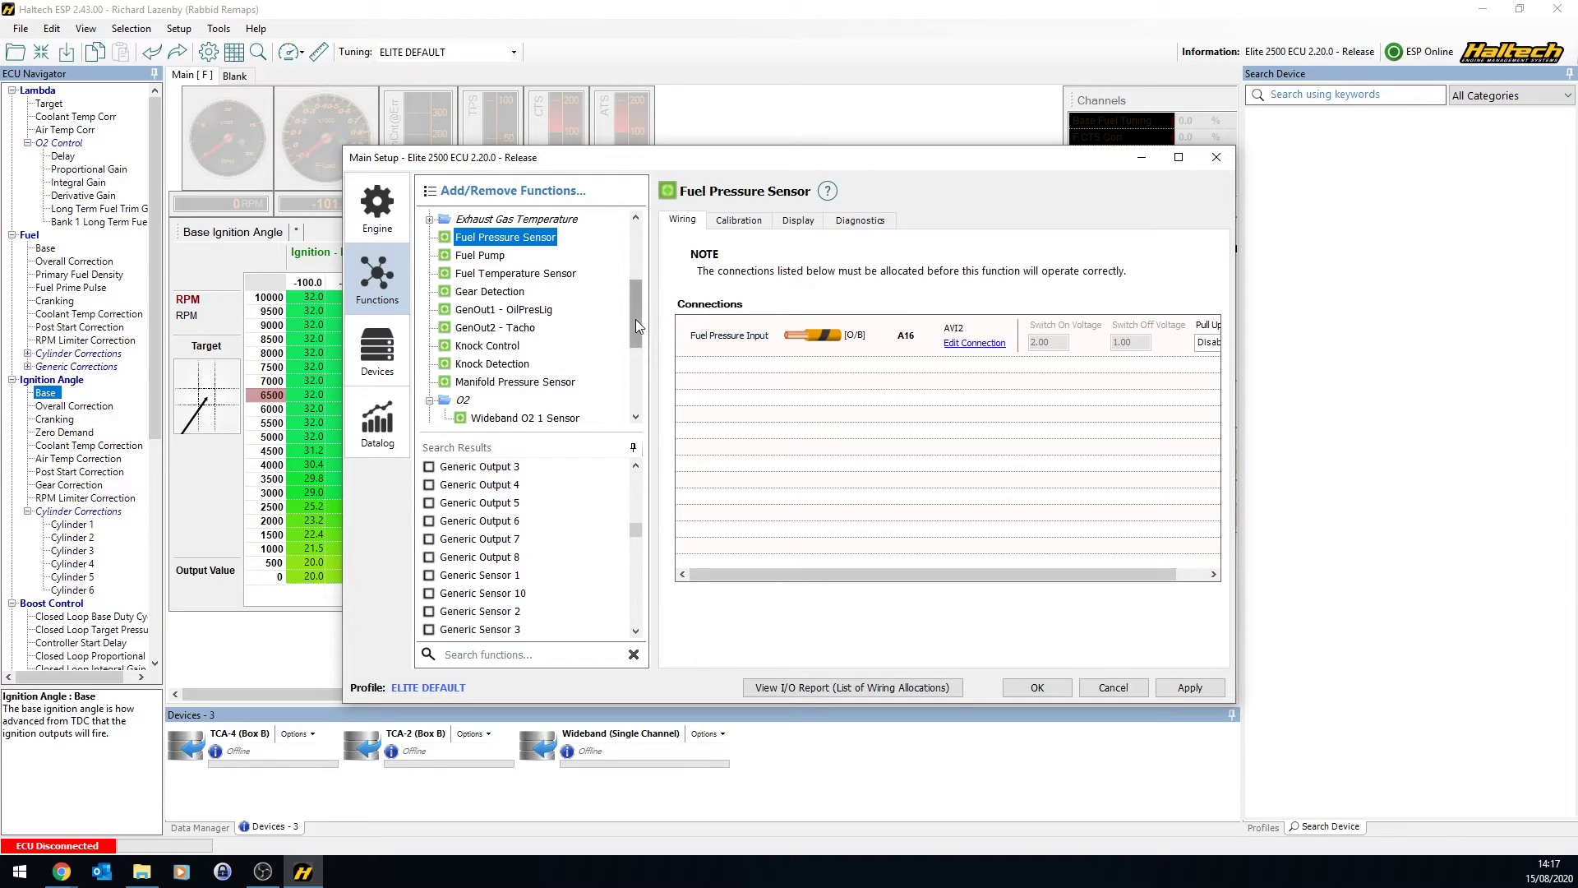
# Step through EGT sensors 1–6, ending on sensor 6's Type K thermocouple input on TCA2B TC12
pyautogui.scroll(1, 636, 319)
pyautogui.scroll(3, 642, 316)
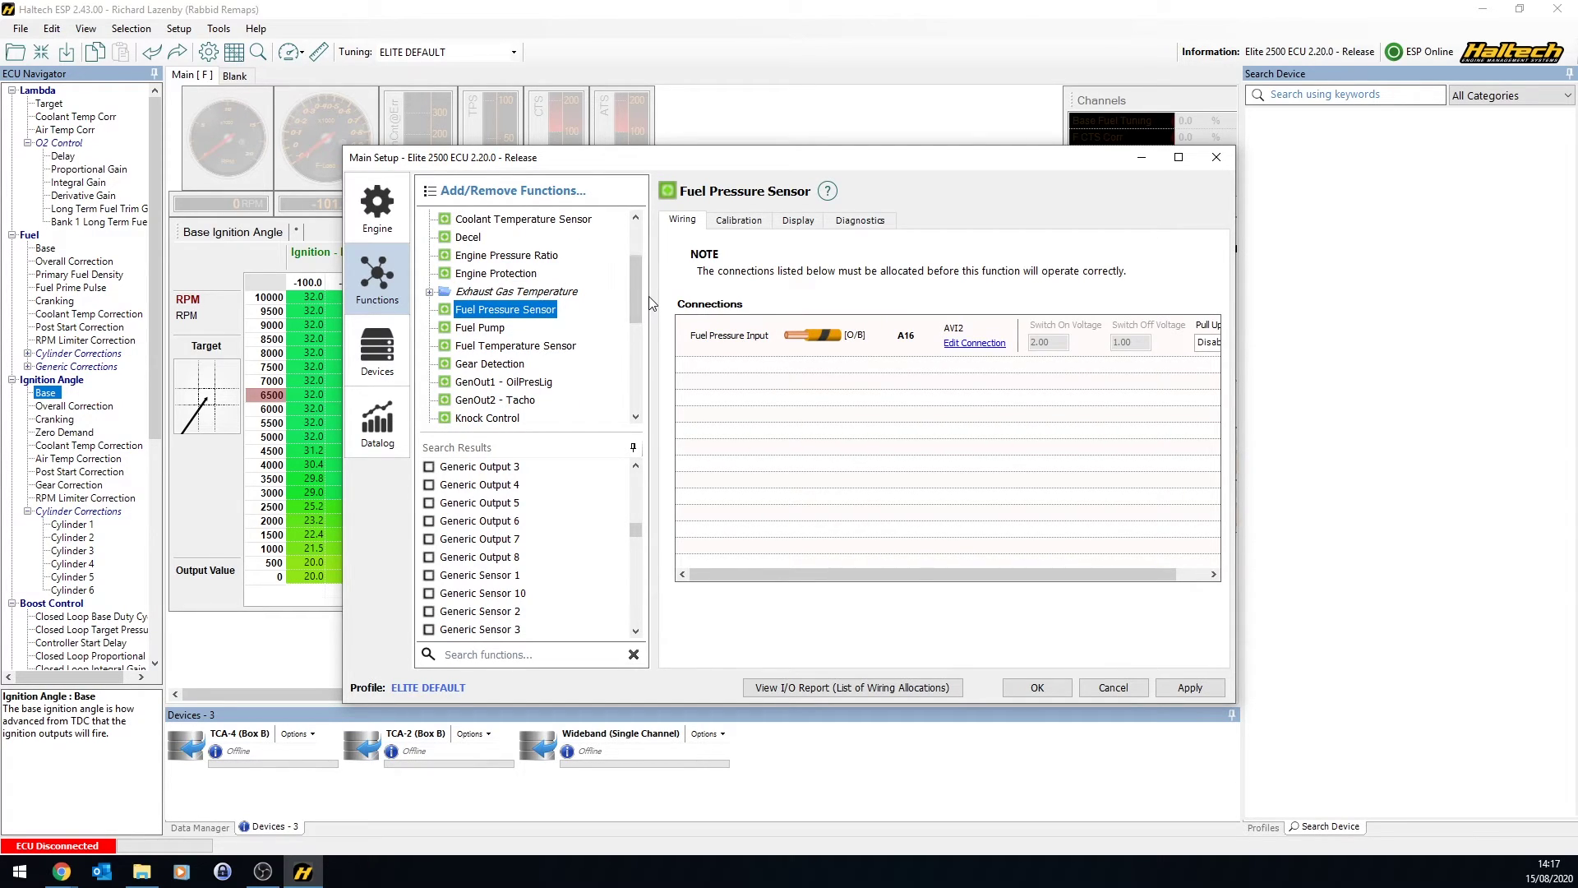
pyautogui.click(428, 294)
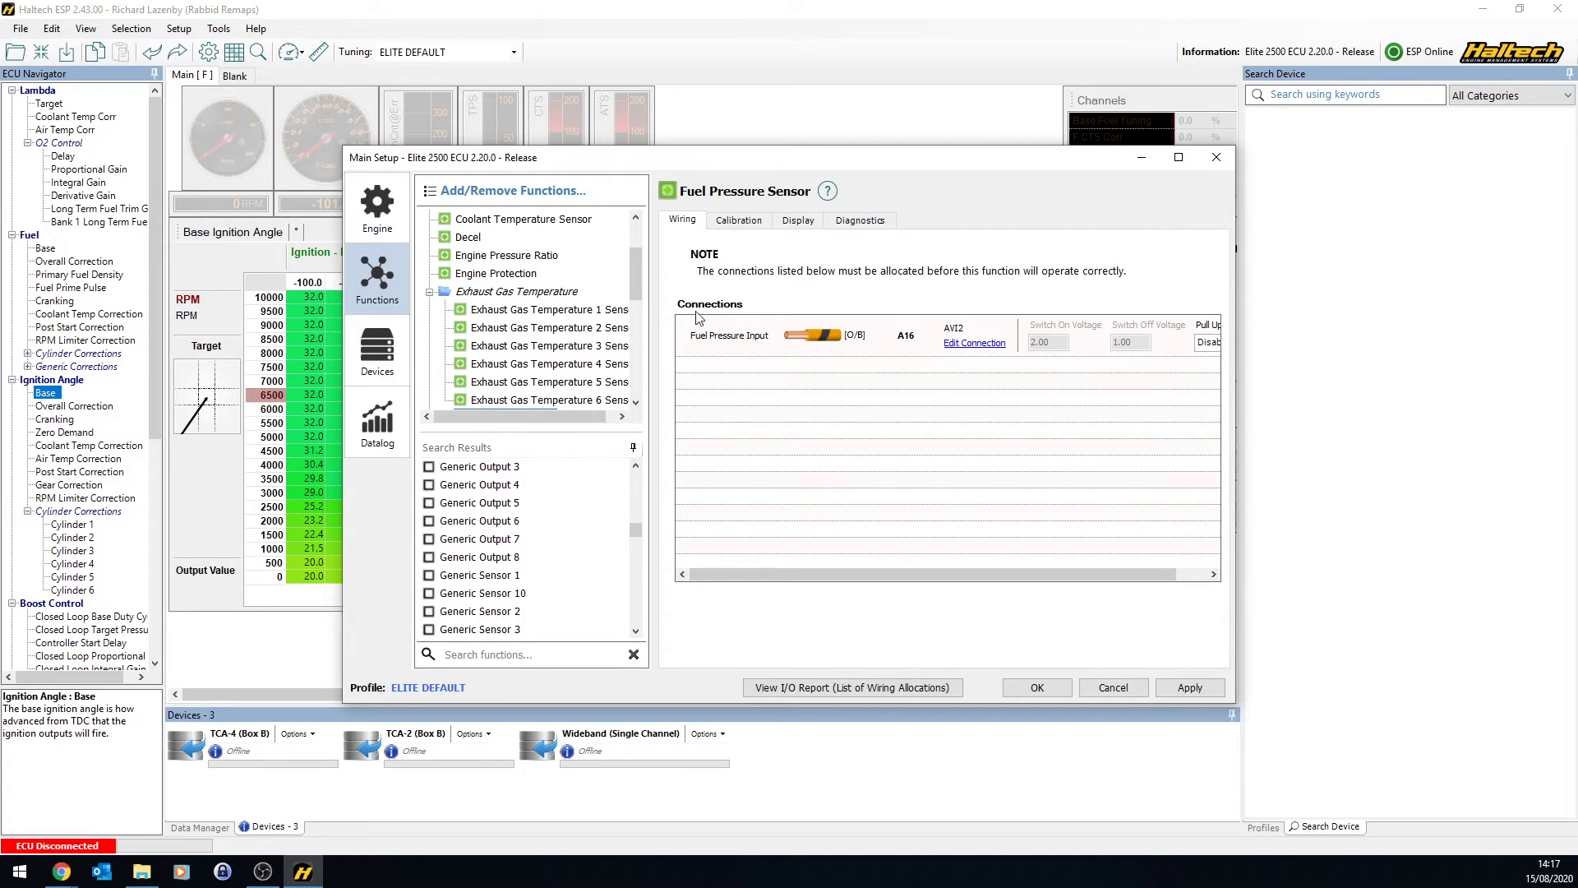
pyautogui.click(603, 311)
pyautogui.click(589, 327)
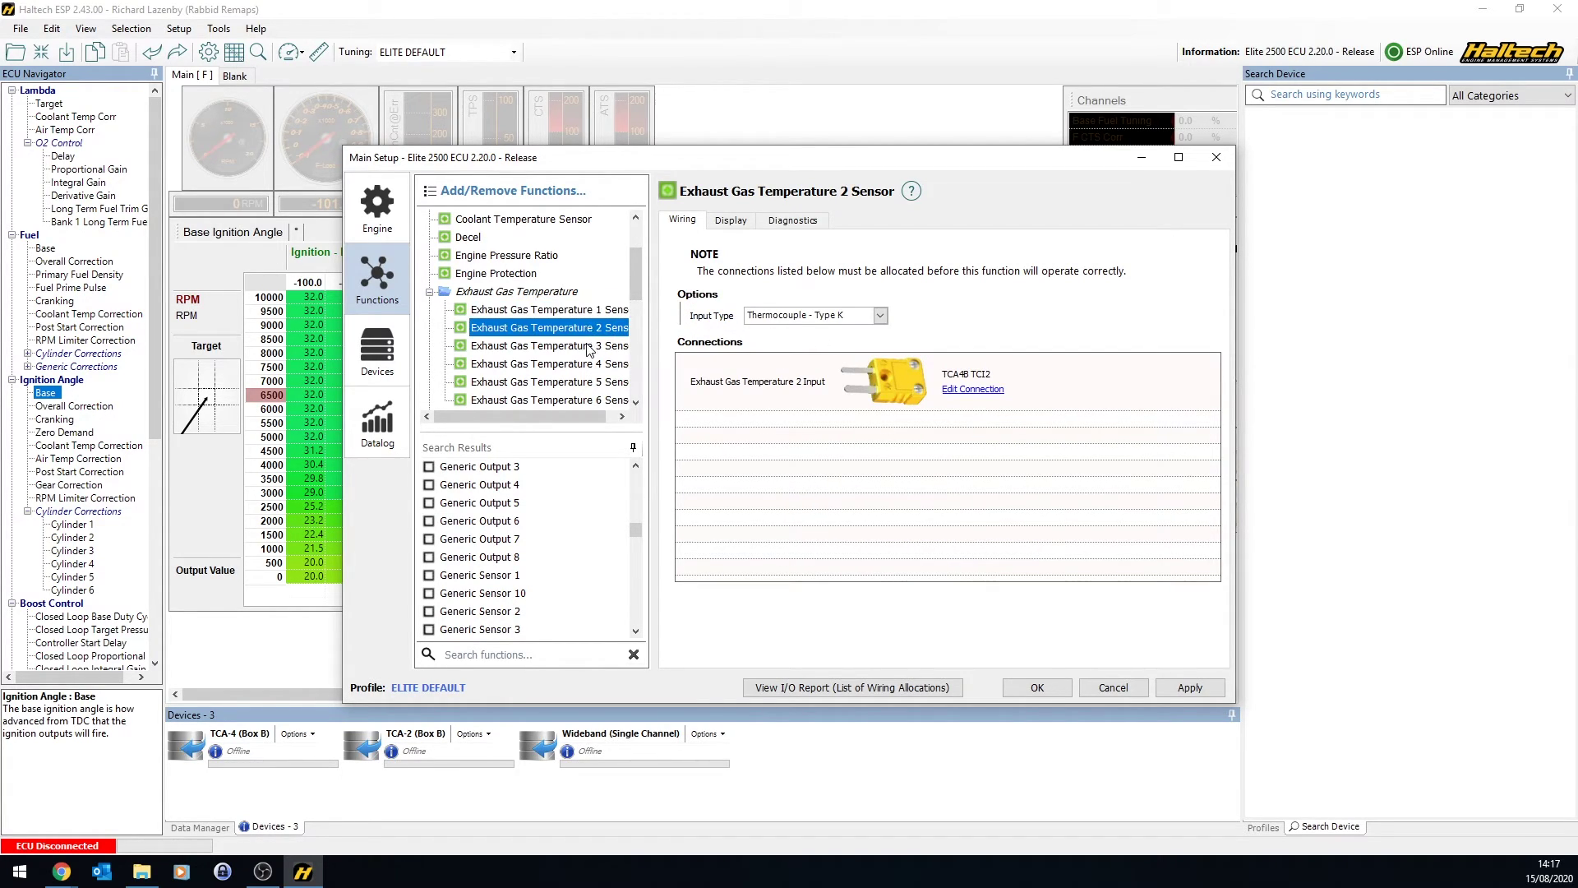
pyautogui.click(589, 346)
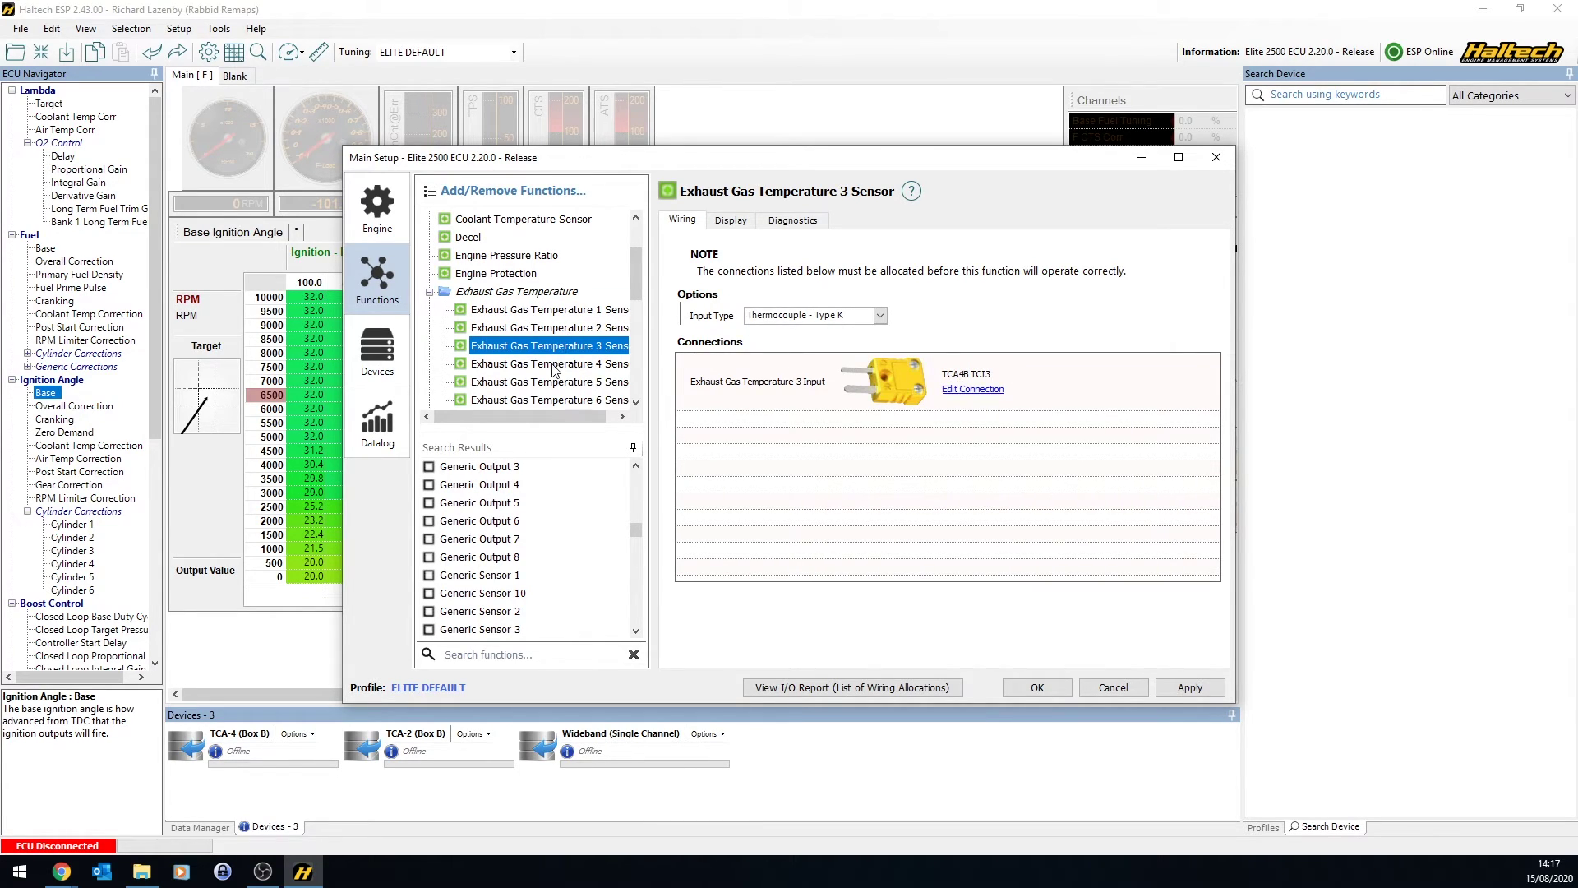
pyautogui.press('Down')
pyautogui.click(617, 381)
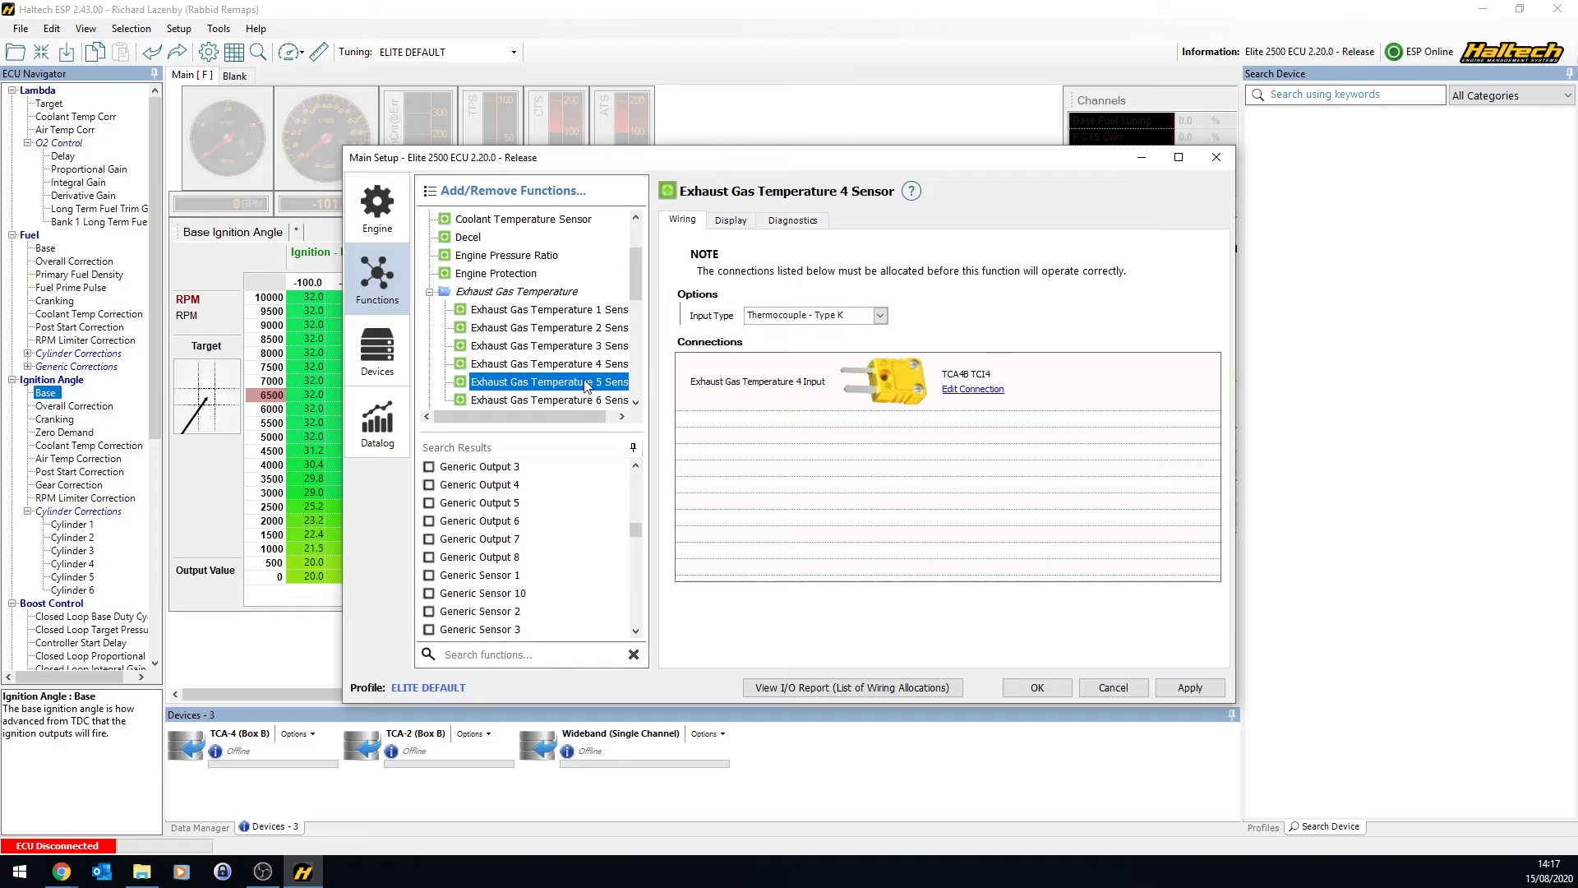
pyautogui.click(576, 399)
pyautogui.moveTo(634, 299); pyautogui.dragTo(642, 315)
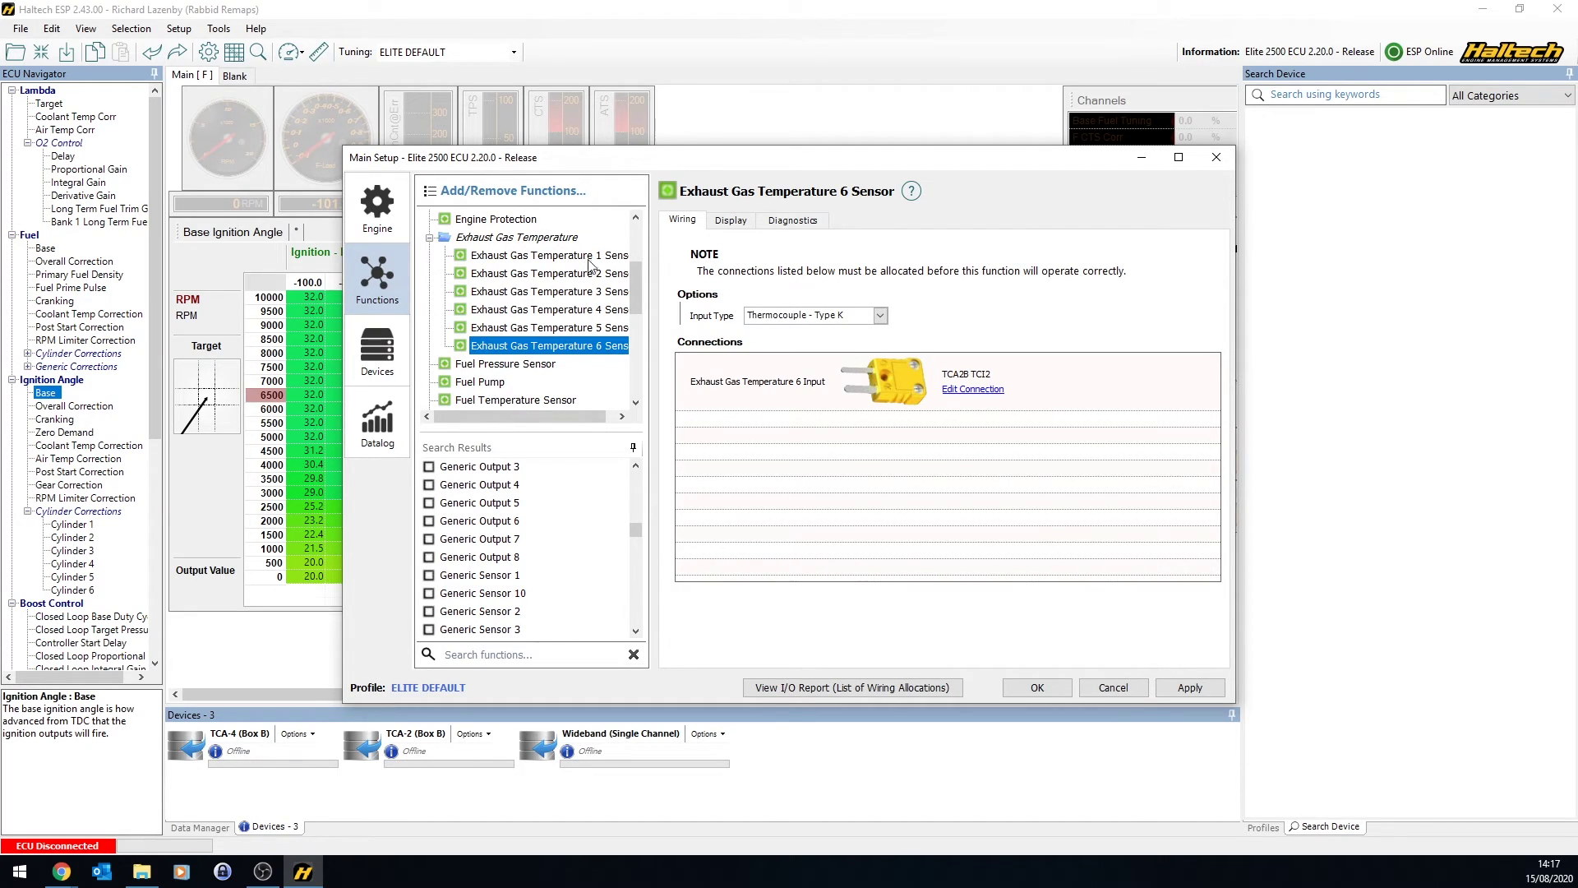
pyautogui.scroll(2, 639, 275)
pyautogui.scroll(1, 639, 274)
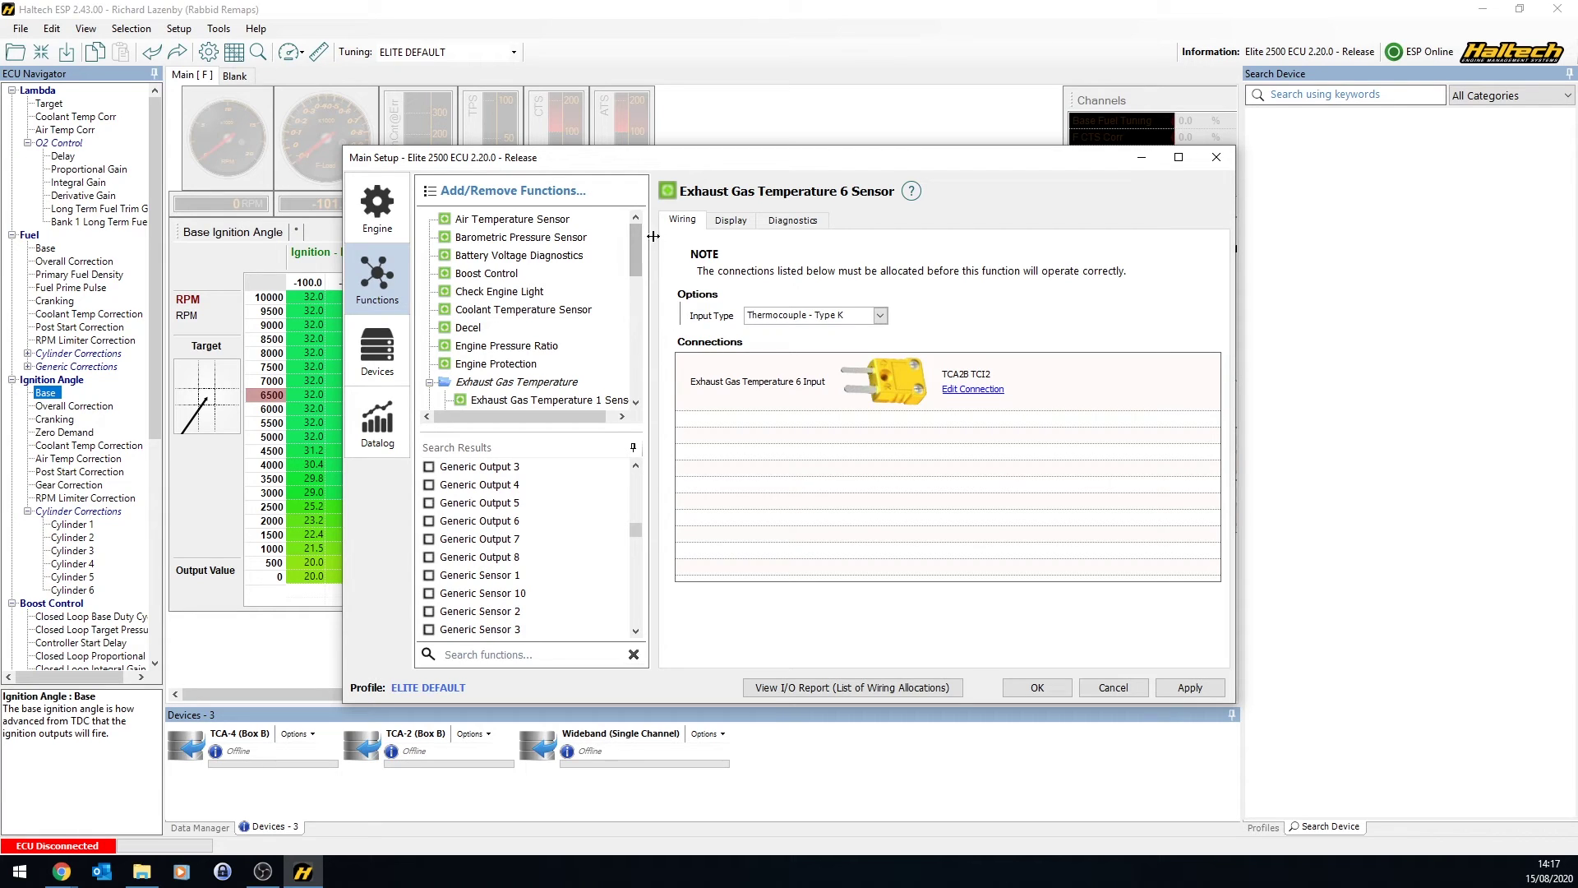
# Review the Air Temperature, Coolant Temperature and Throttle Position sensor setups
pyautogui.moveTo(634, 250); pyautogui.dragTo(636, 370)
pyautogui.scroll(10, 640, 403)
pyautogui.click(557, 220)
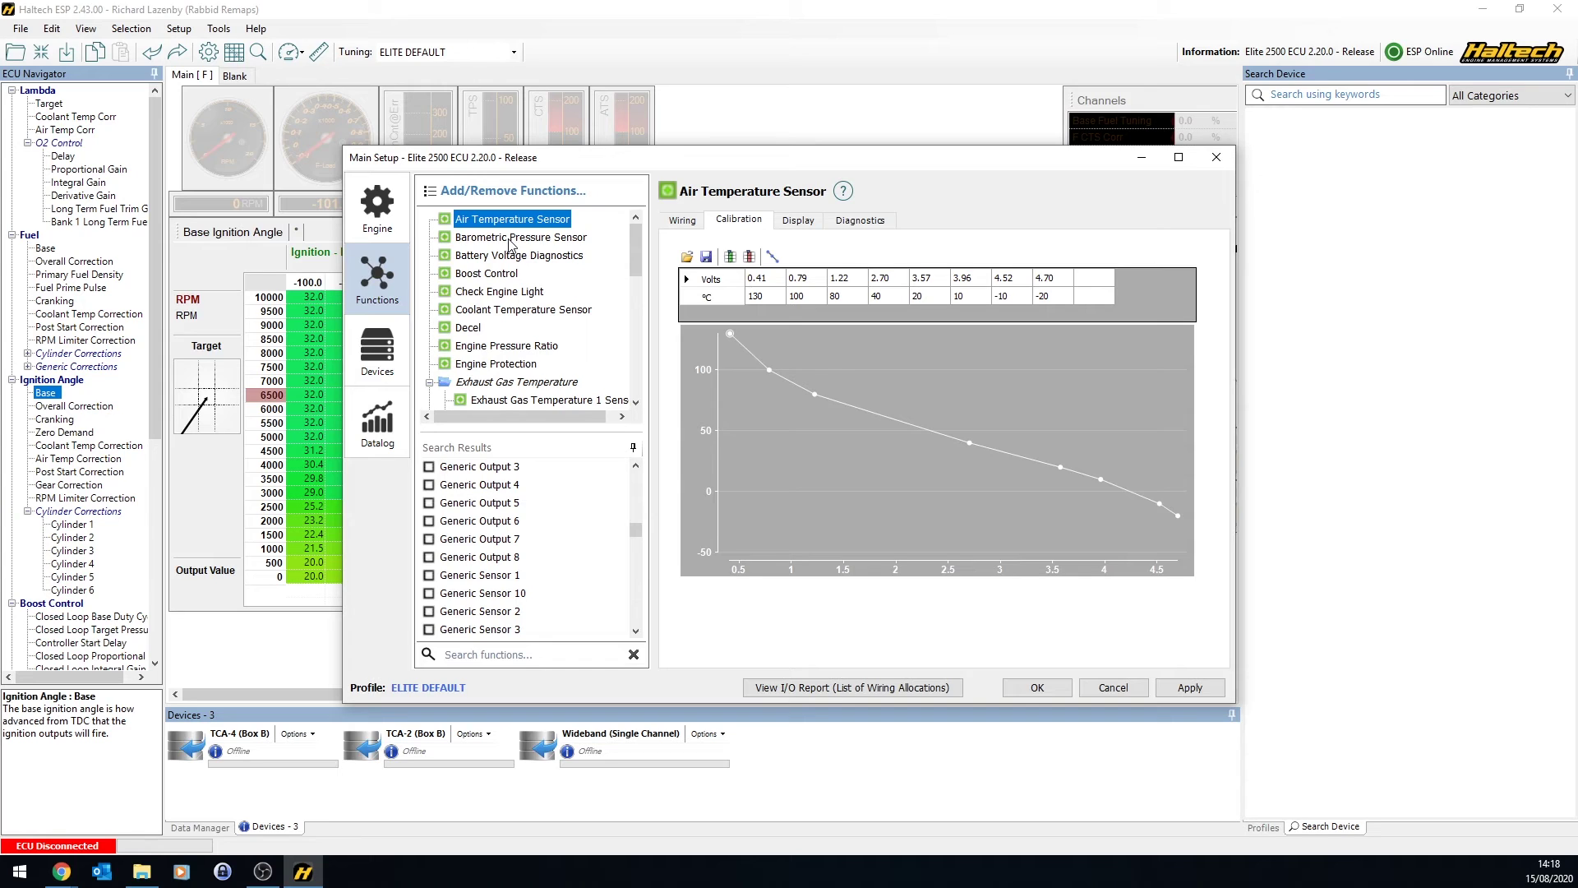
pyautogui.click(507, 309)
pyautogui.moveTo(628, 259); pyautogui.dragTo(653, 377)
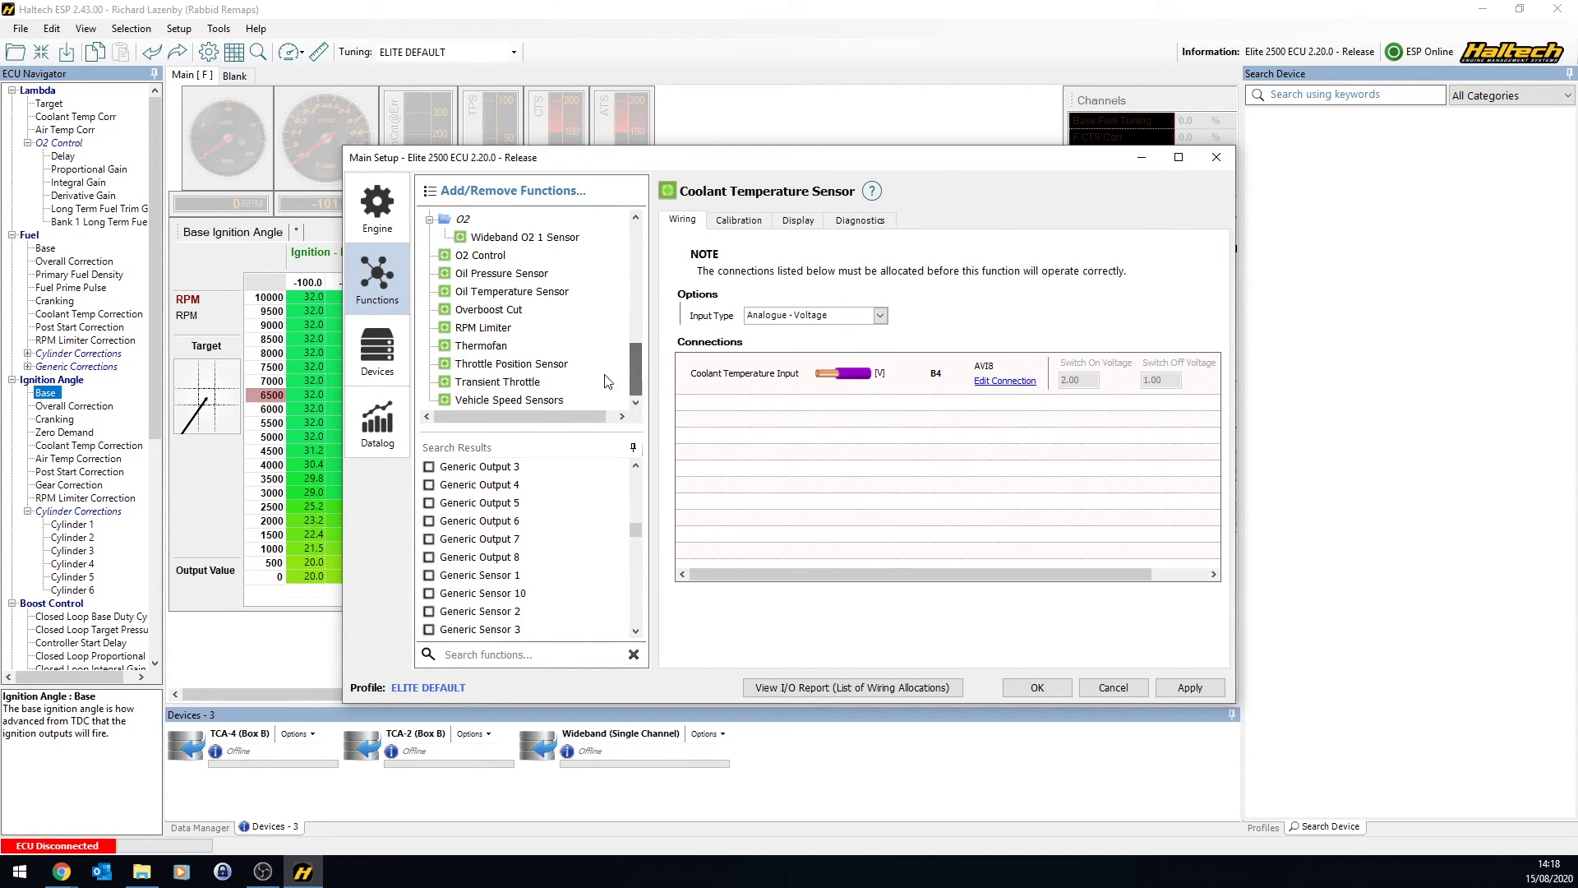
pyautogui.click(546, 366)
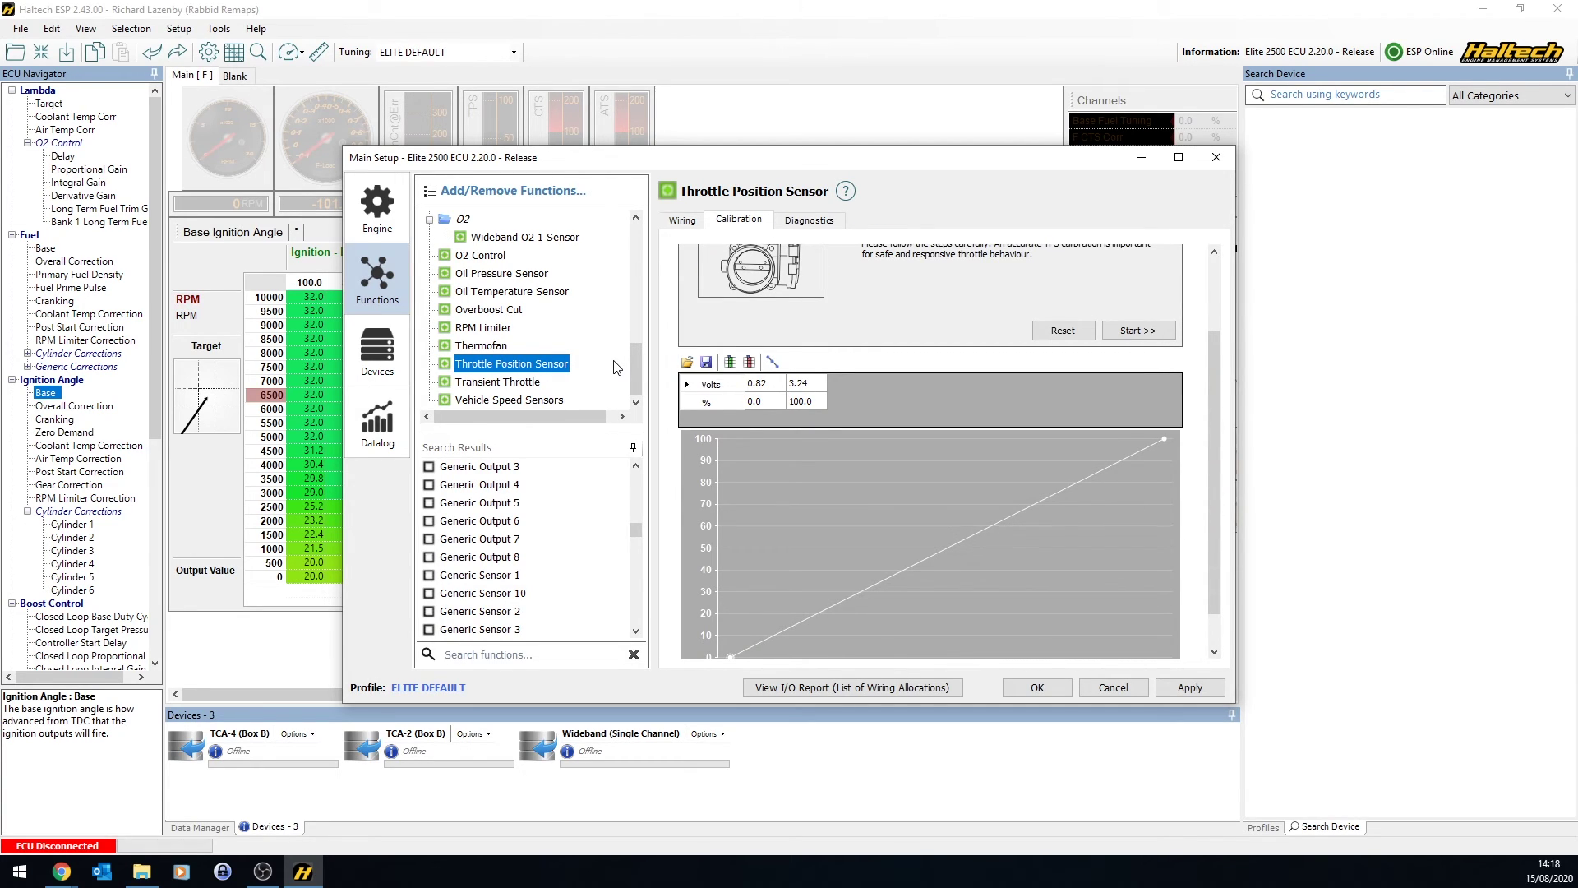
# Check the Wideband O2 1 settings, then show Knock Detection wiring on pins B21 and B22
pyautogui.click(500, 243)
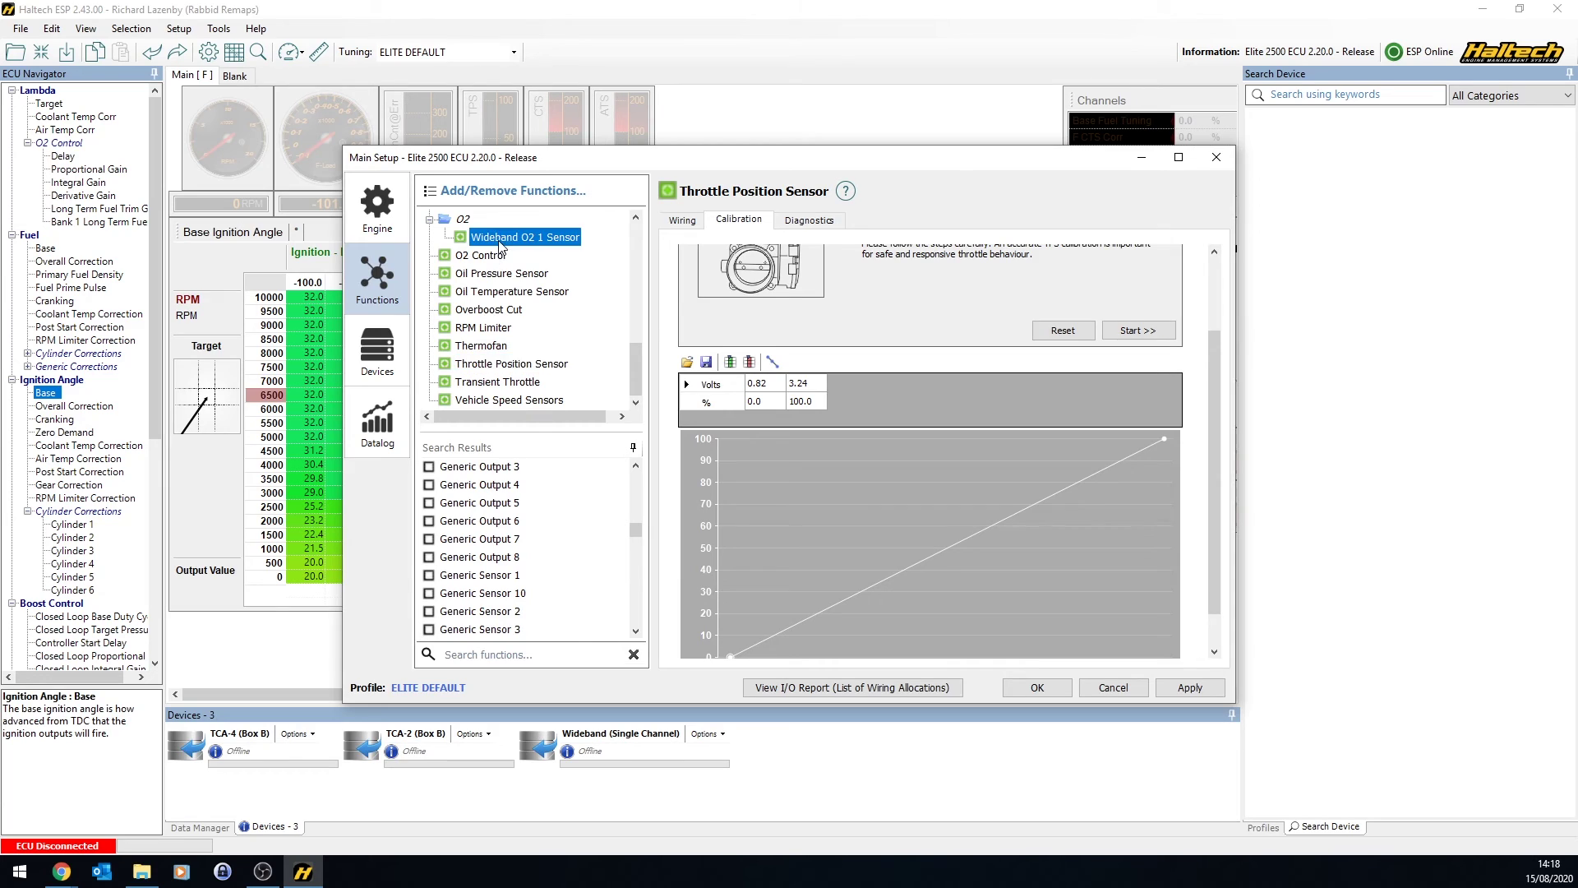
pyautogui.scroll(3, 543, 314)
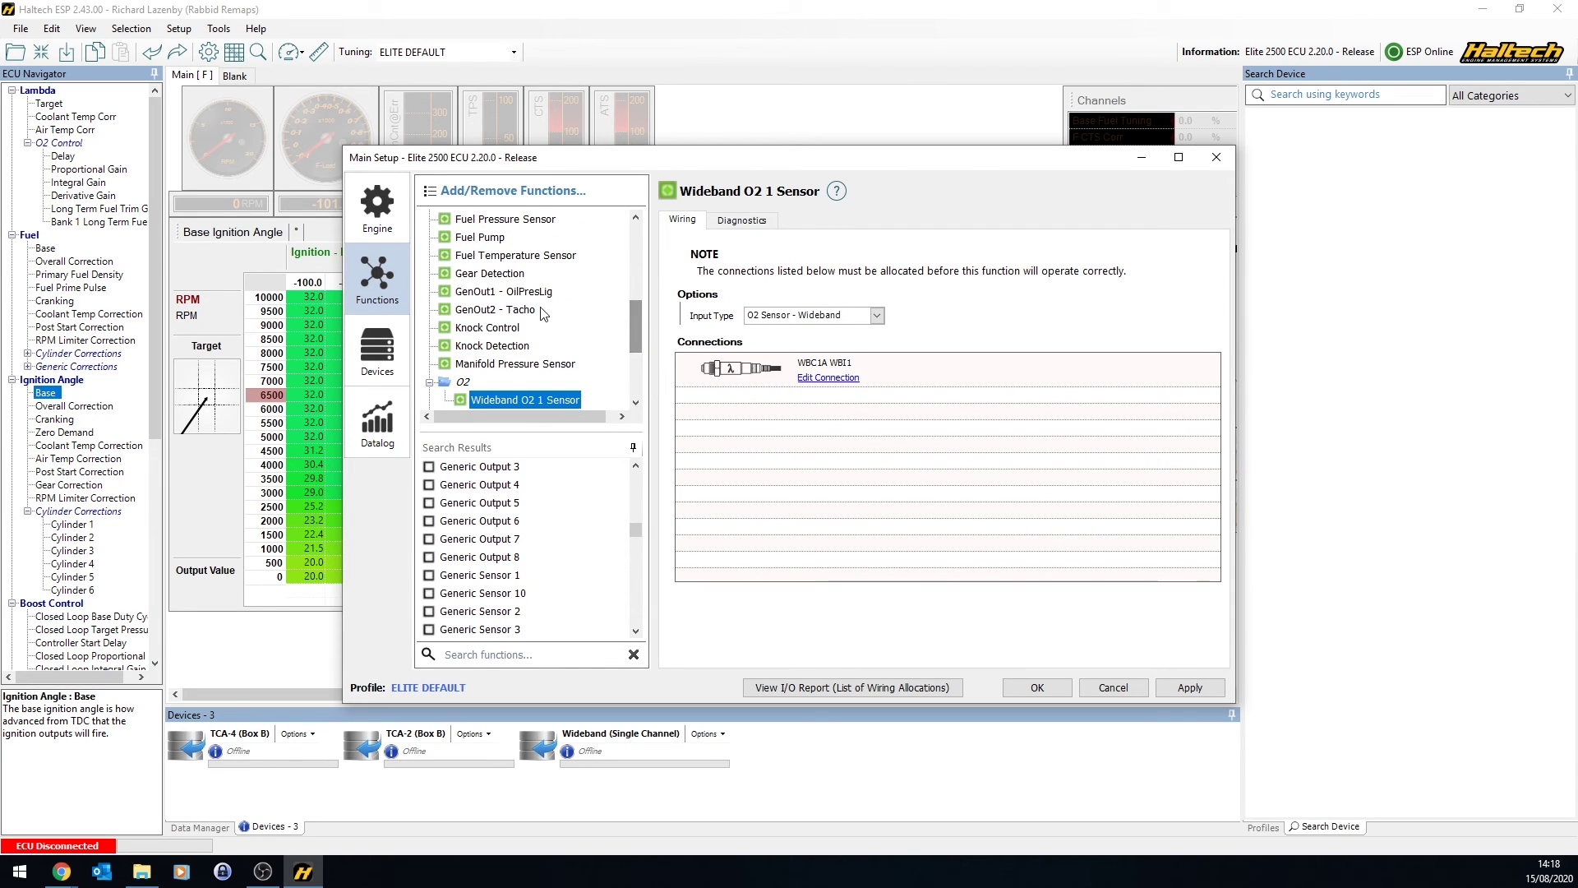
pyautogui.click(503, 347)
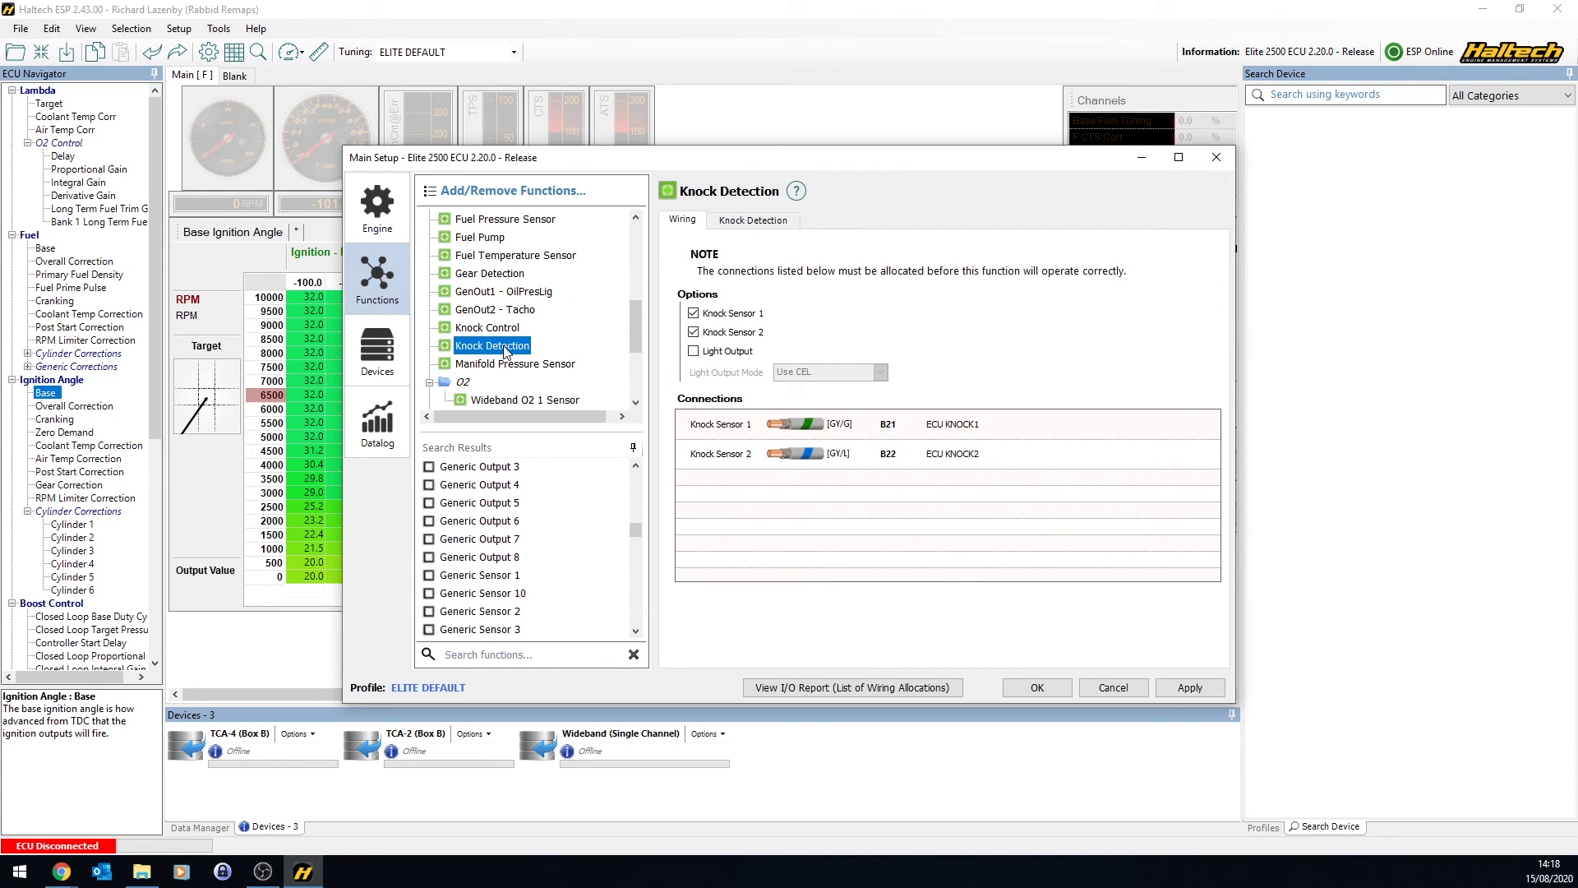